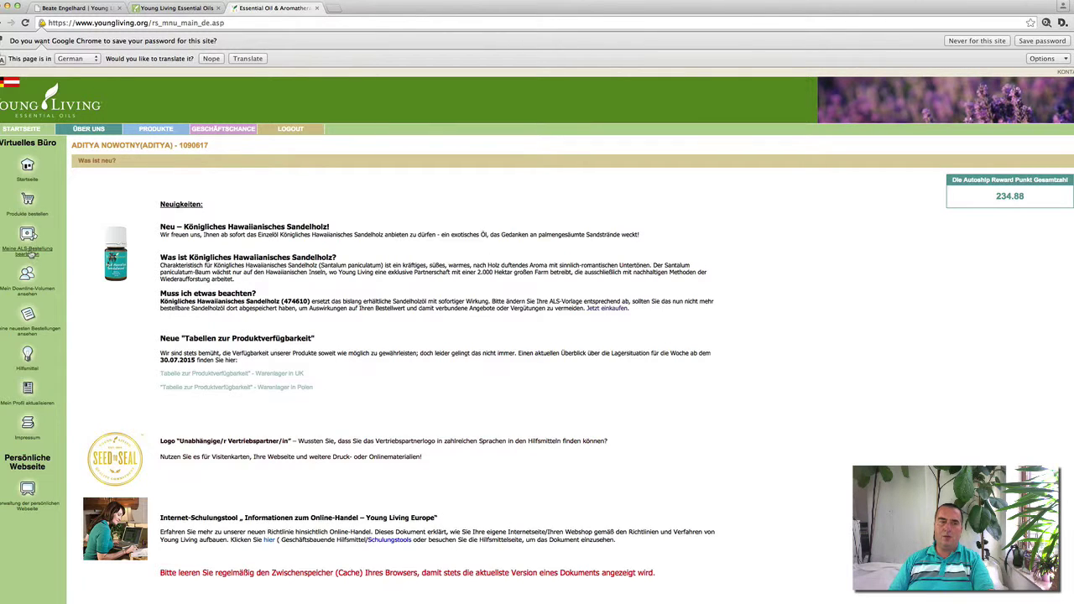
Step: Open the profile update page from the 'Was ist neu?' start page
click(28, 405)
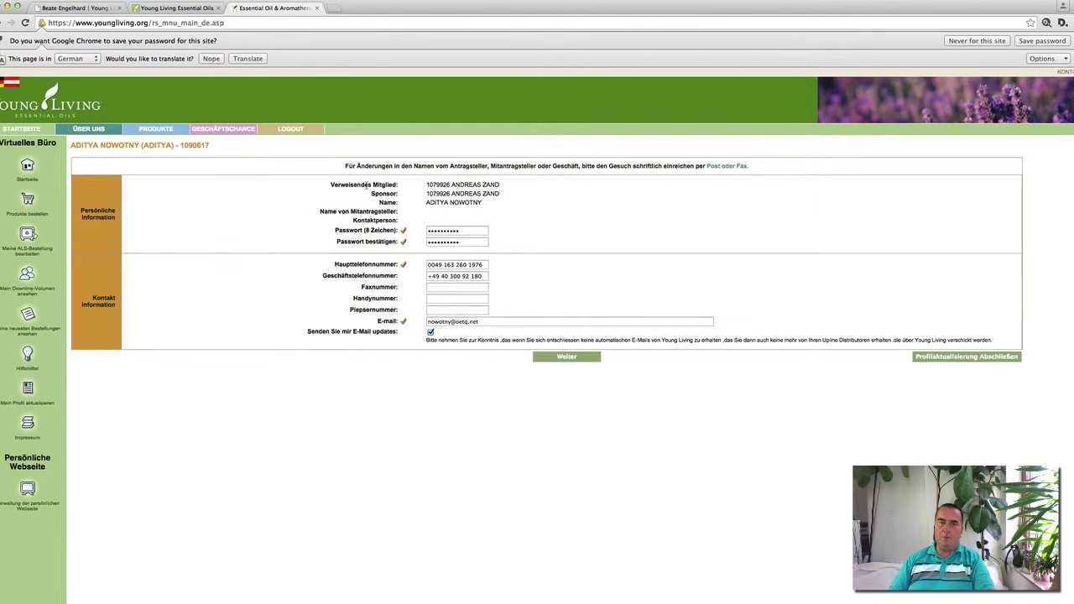
Step: Review the referring member, password, phone number and e-mail address fields
drag(367, 186, 512, 191)
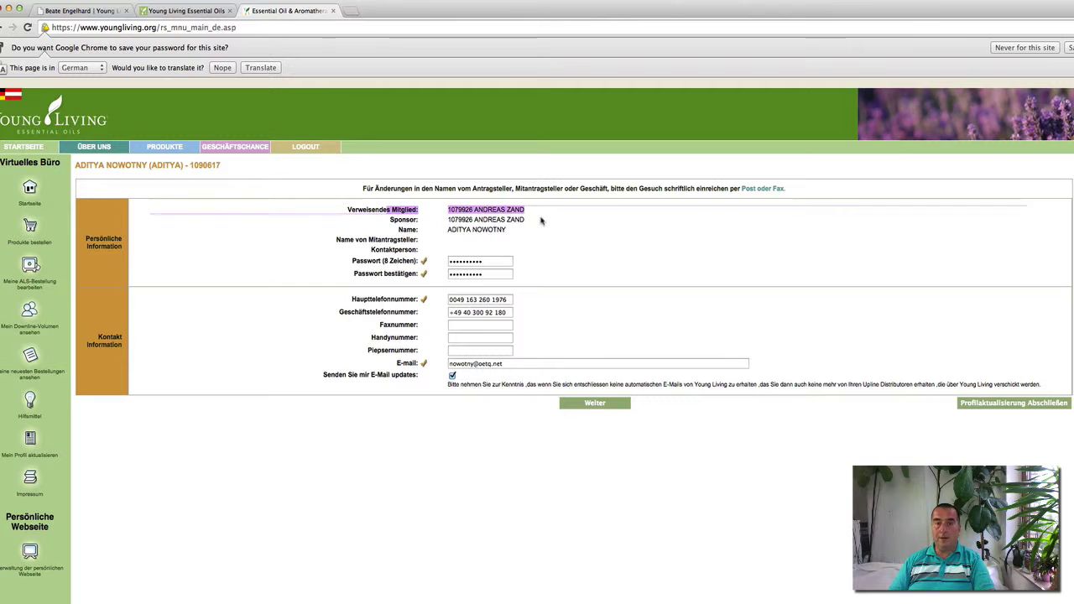
drag(466, 262, 436, 276)
click(476, 275)
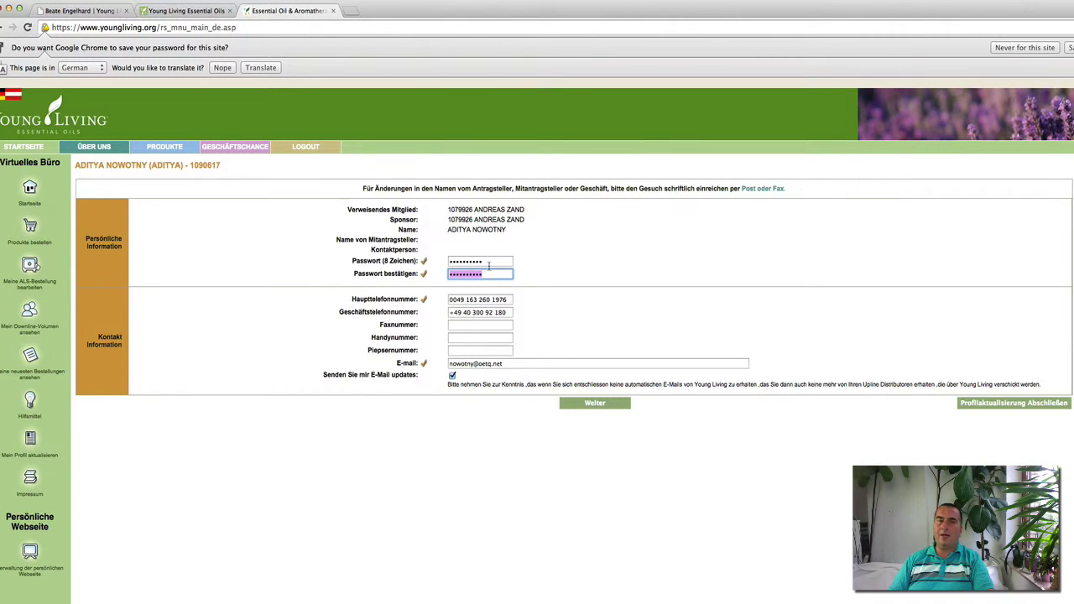
drag(489, 262, 447, 261)
key(Tab)
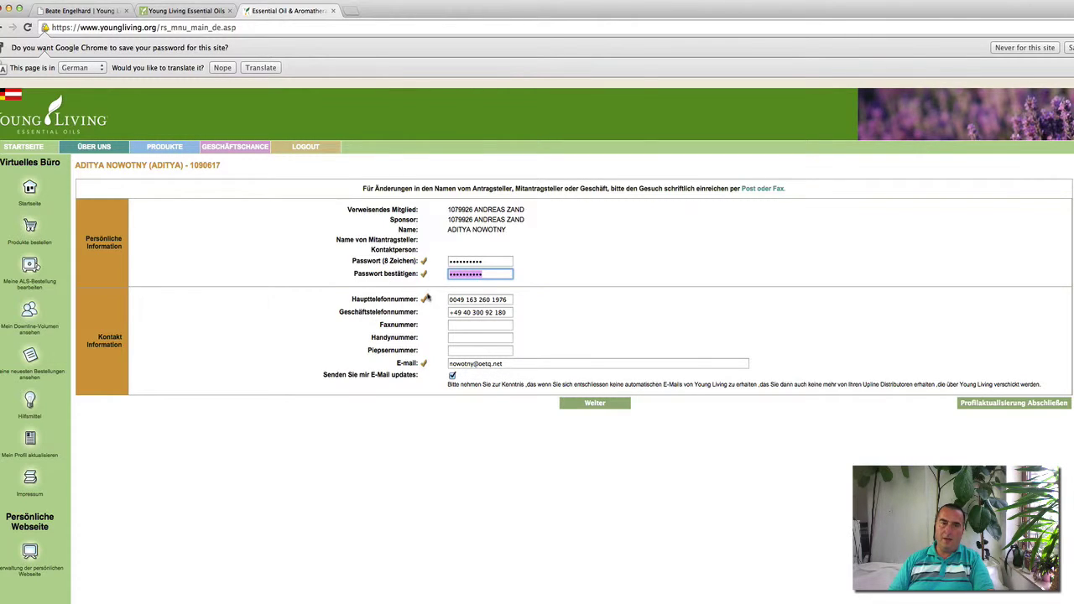
click(461, 300)
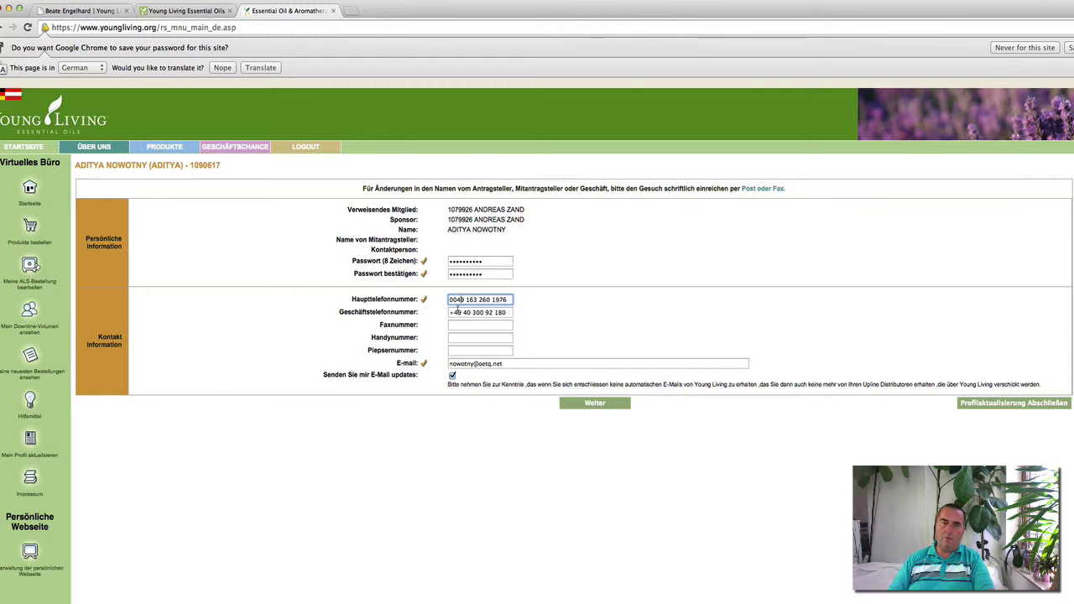
click(455, 313)
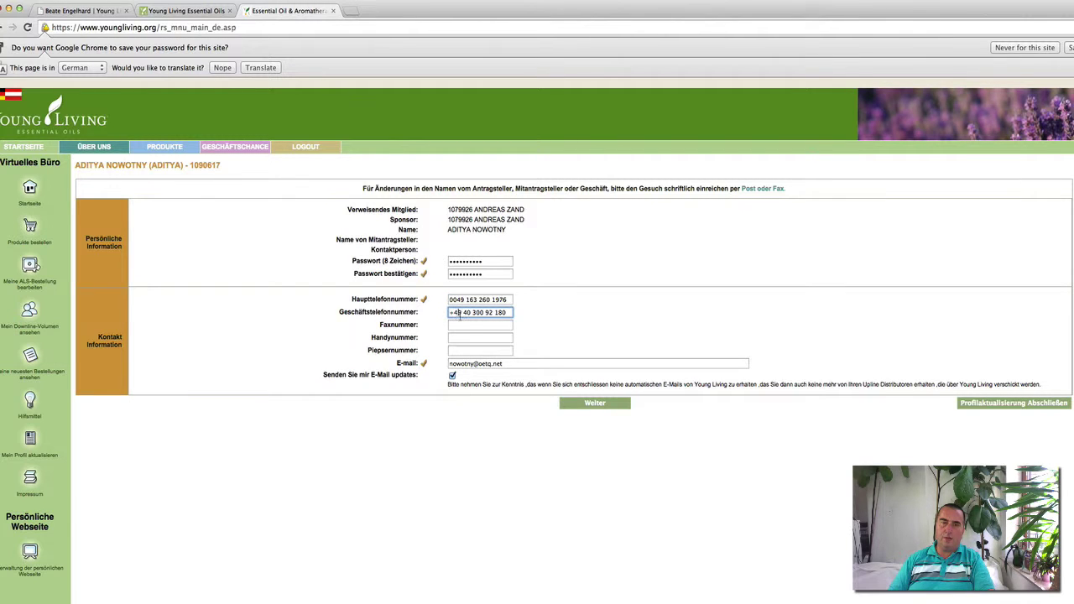
triple_click(455, 364)
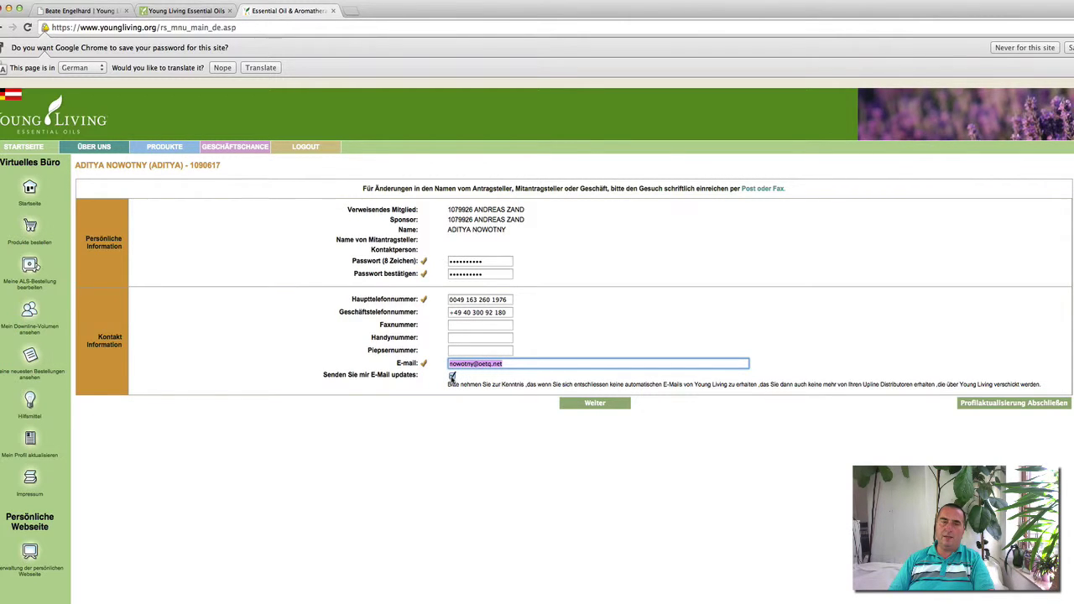
Step: Toggle e-mail updates off and back on, then continue to the next profile page
click(452, 378)
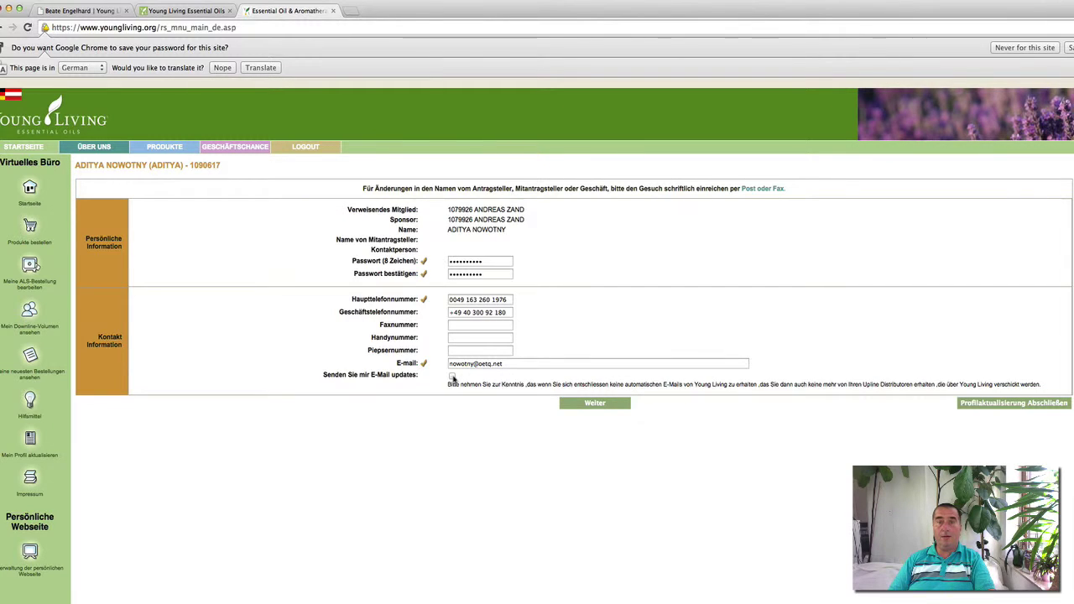
click(453, 377)
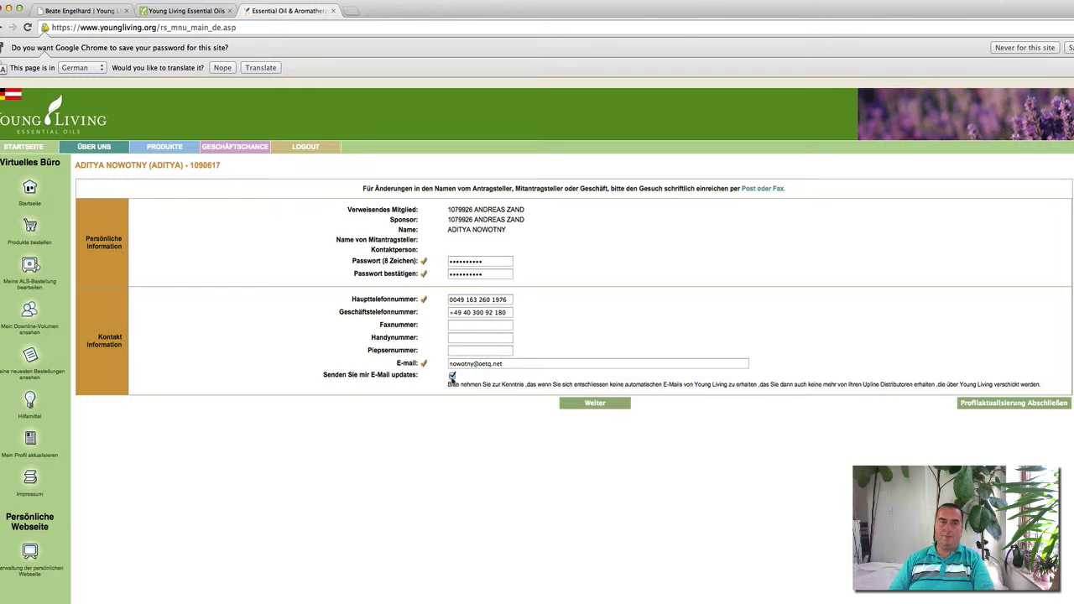
click(587, 412)
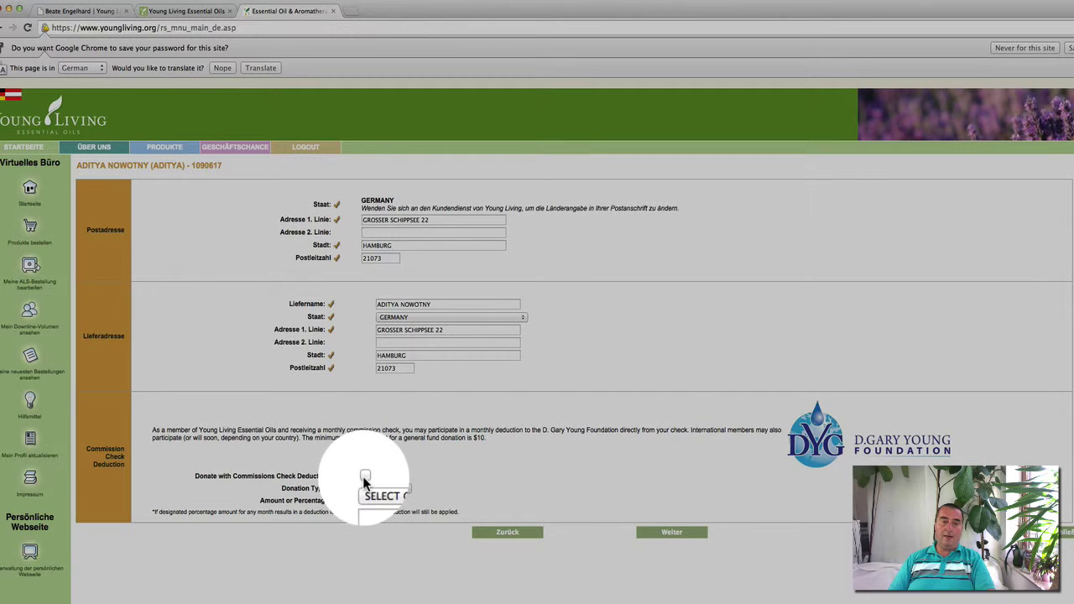
Step: Try the commission-check donation option and its amount field, then proceed to payment
click(365, 477)
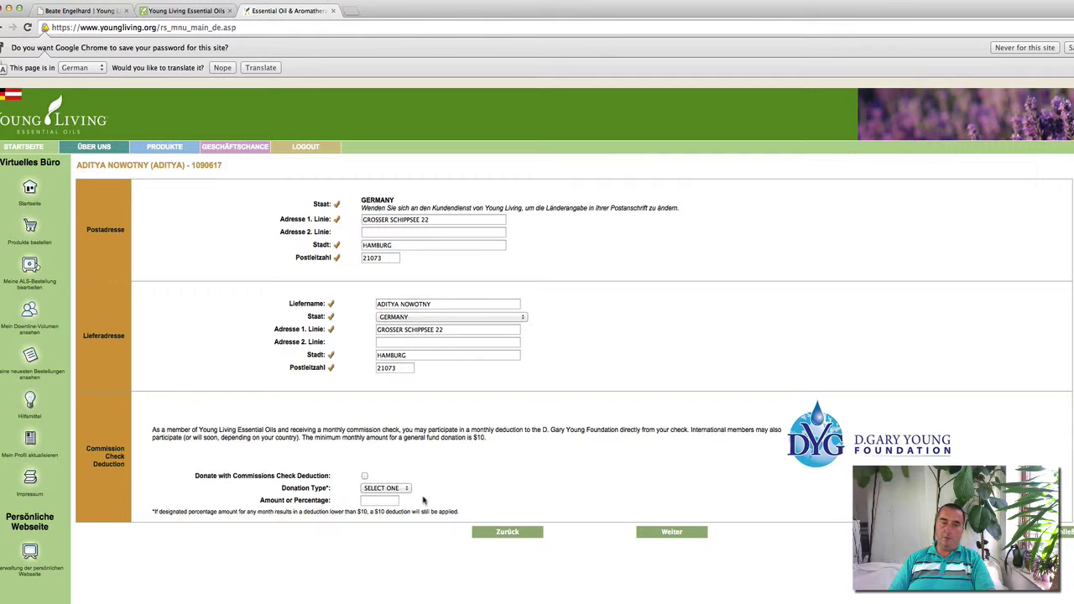
click(373, 502)
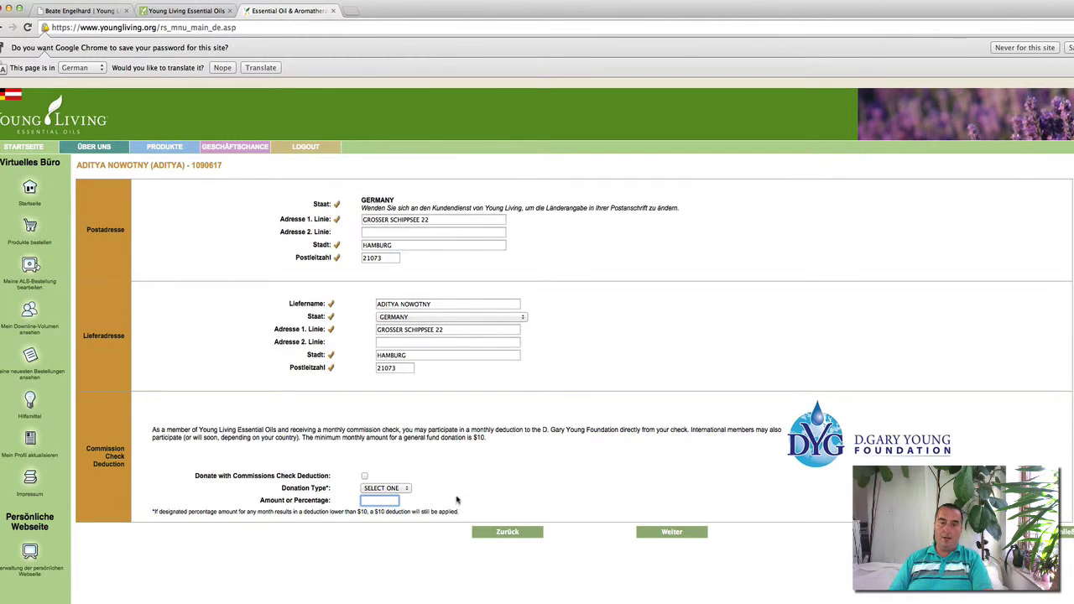
click(670, 539)
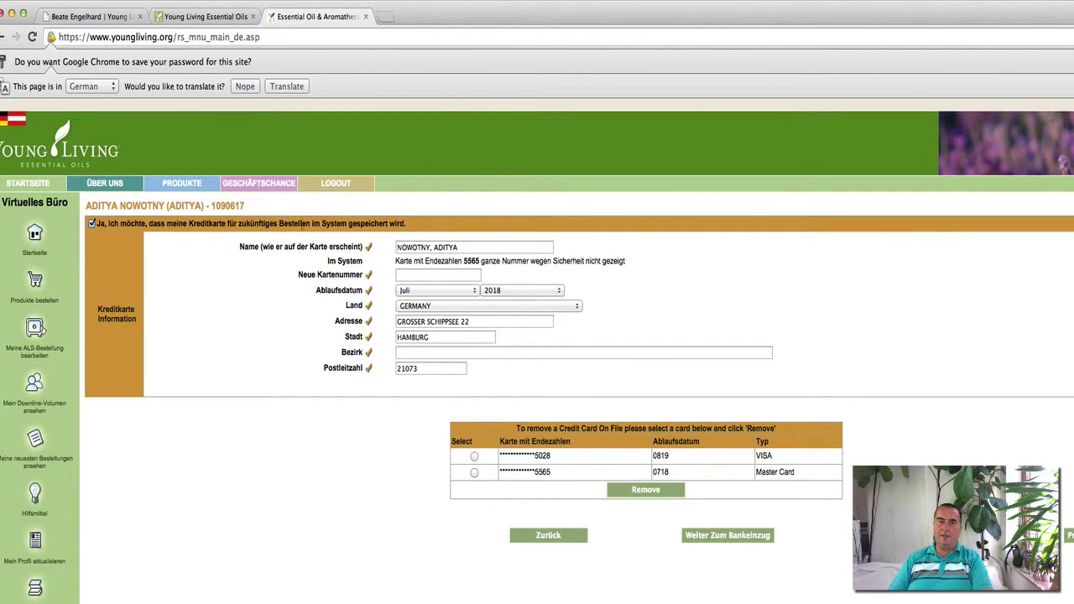
Step: Try the new card name and number fields and tick saving the card for future orders
click(465, 244)
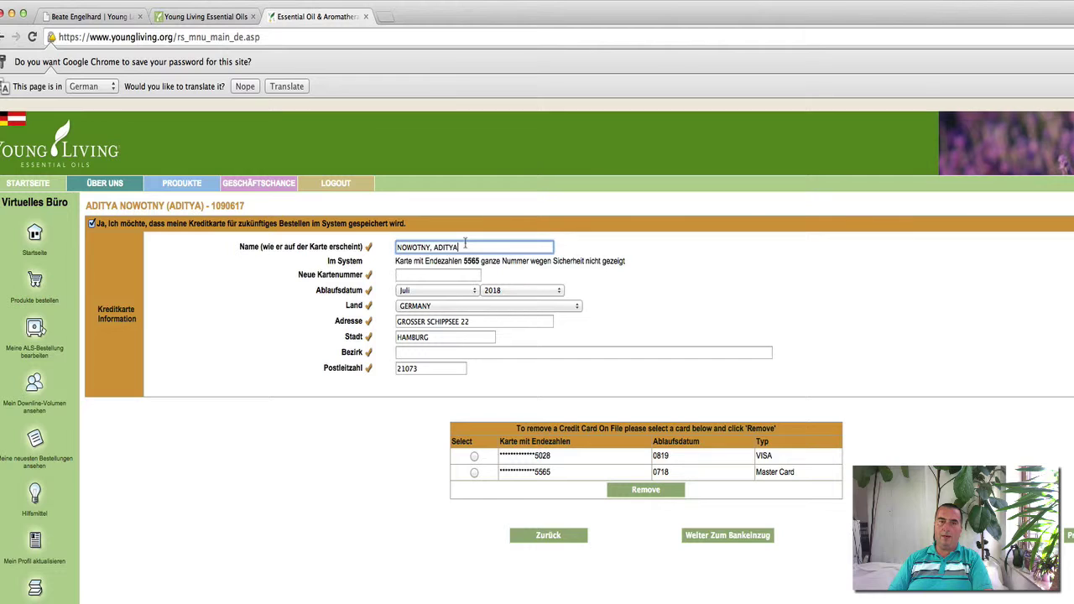
click(419, 276)
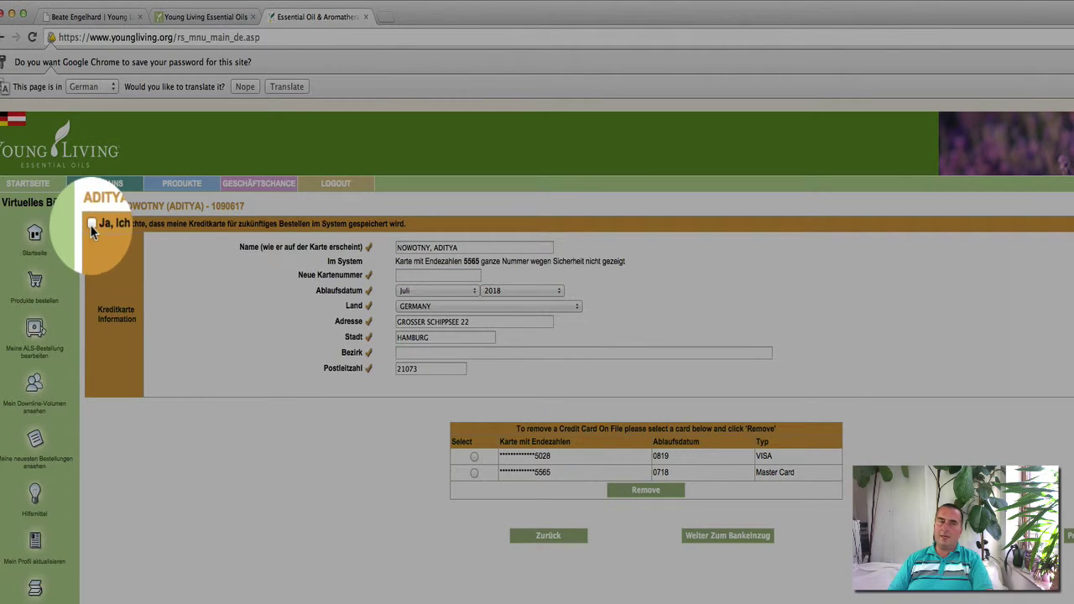
click(92, 226)
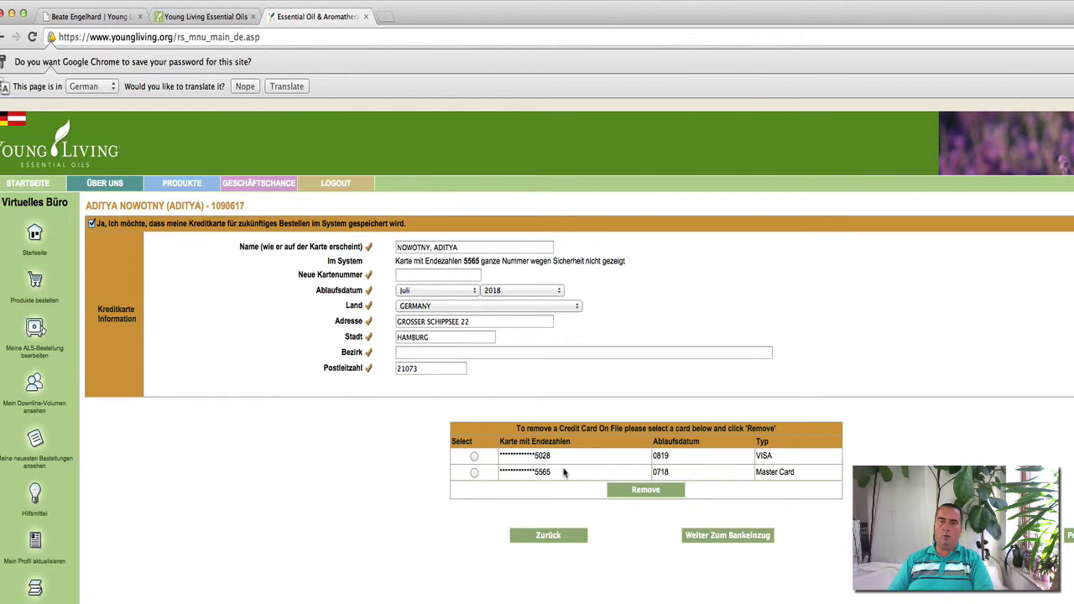
Step: Choose the stored VISA card, dismiss the card-number warning, untick card saving and continue to bank debit
click(474, 456)
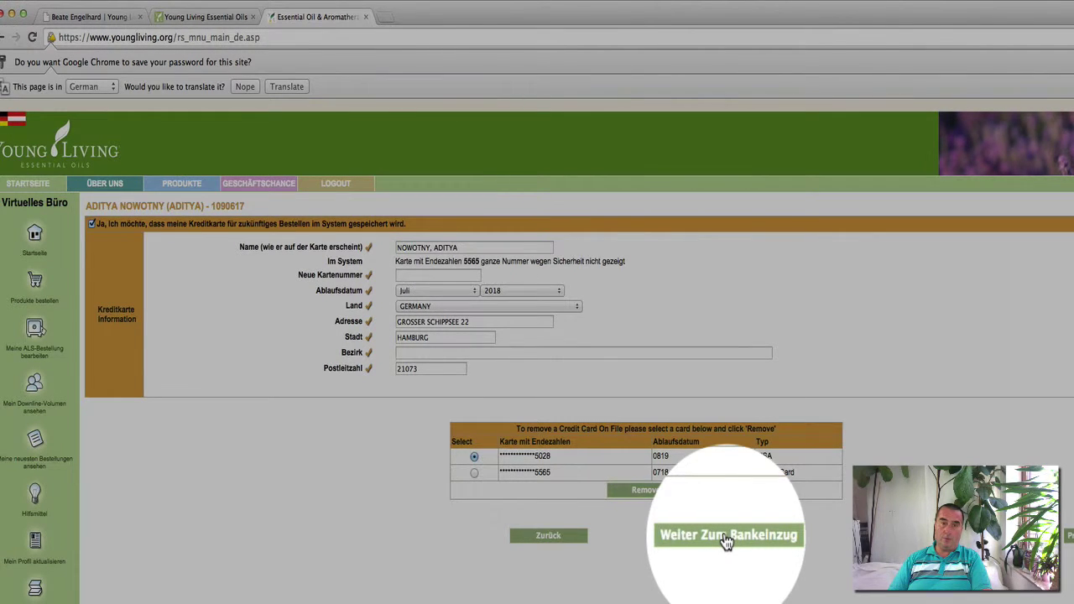
click(727, 542)
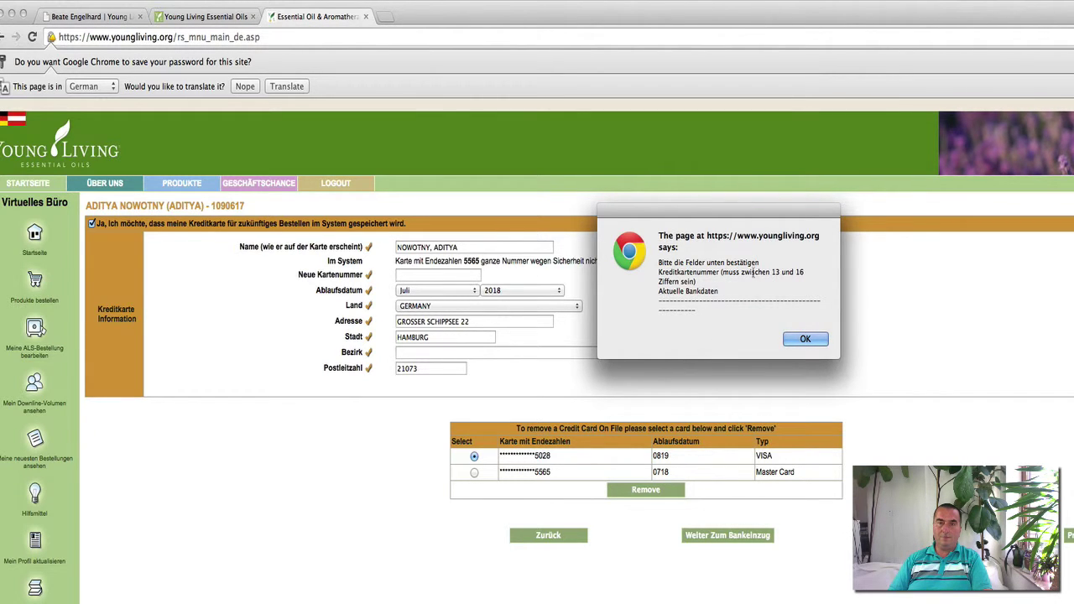
click(797, 341)
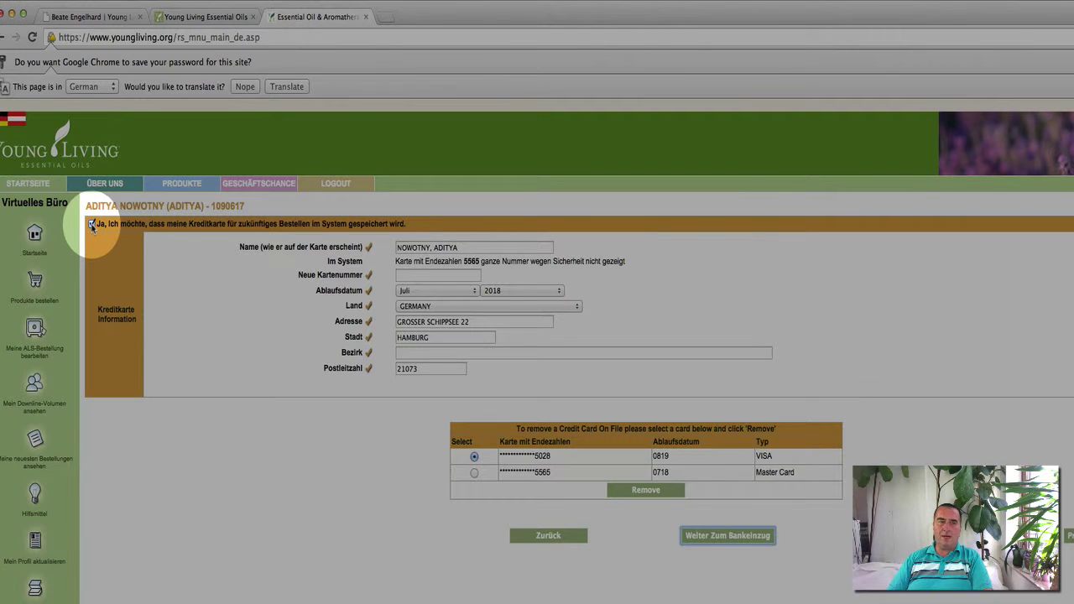
click(91, 224)
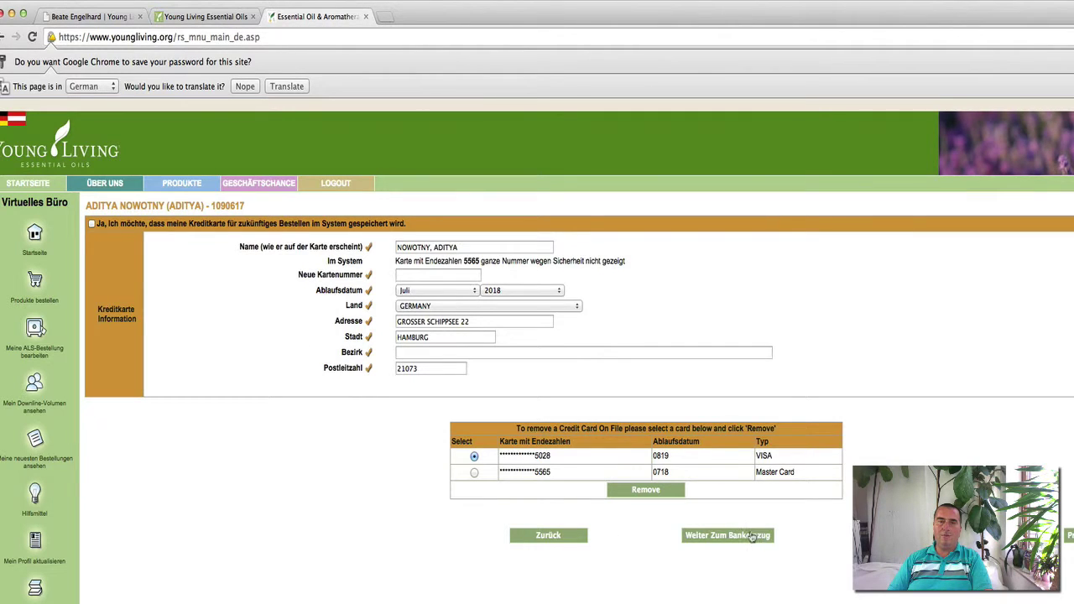
click(753, 537)
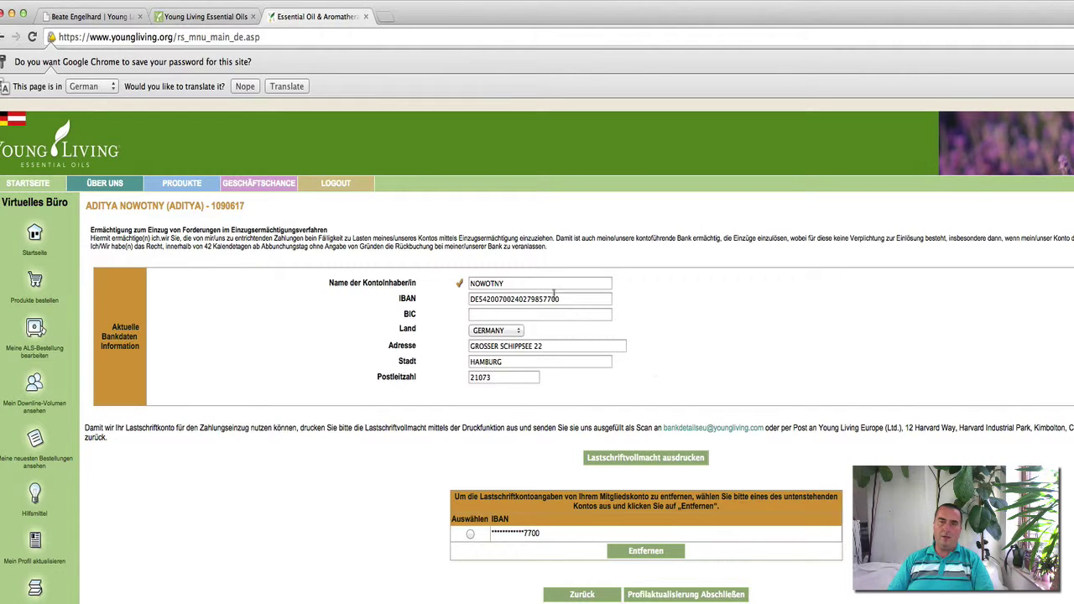
click(509, 300)
double_click(506, 301)
click(494, 315)
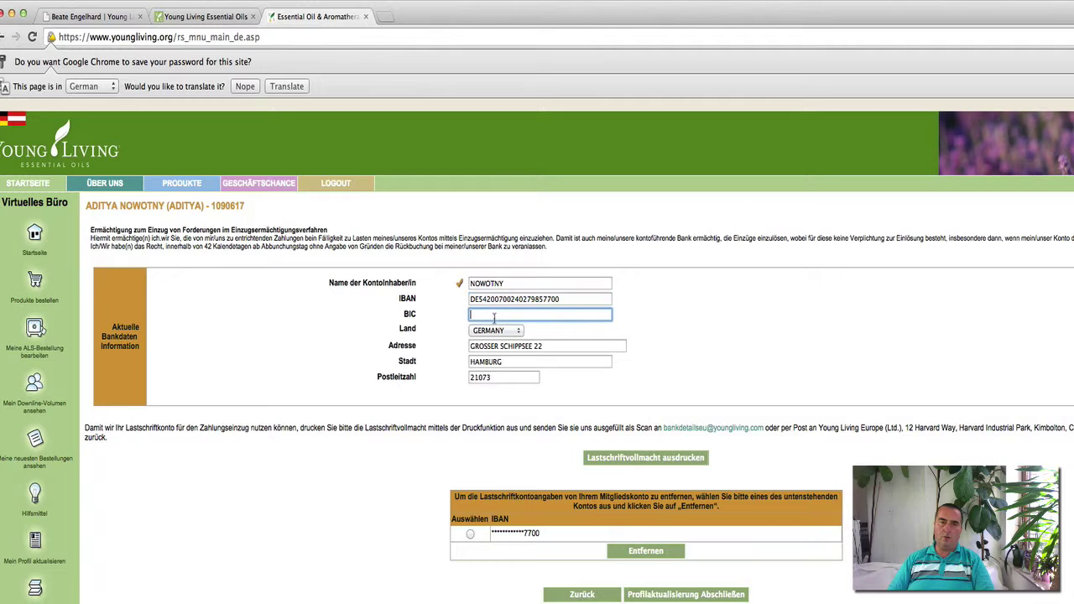
text(20070024)
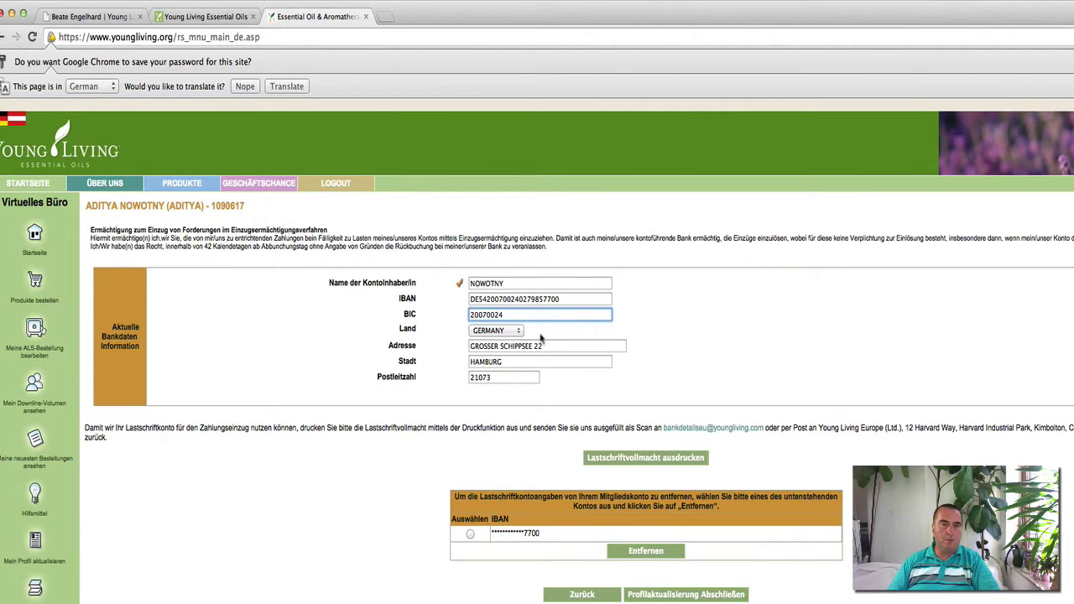
drag(502, 315, 455, 319)
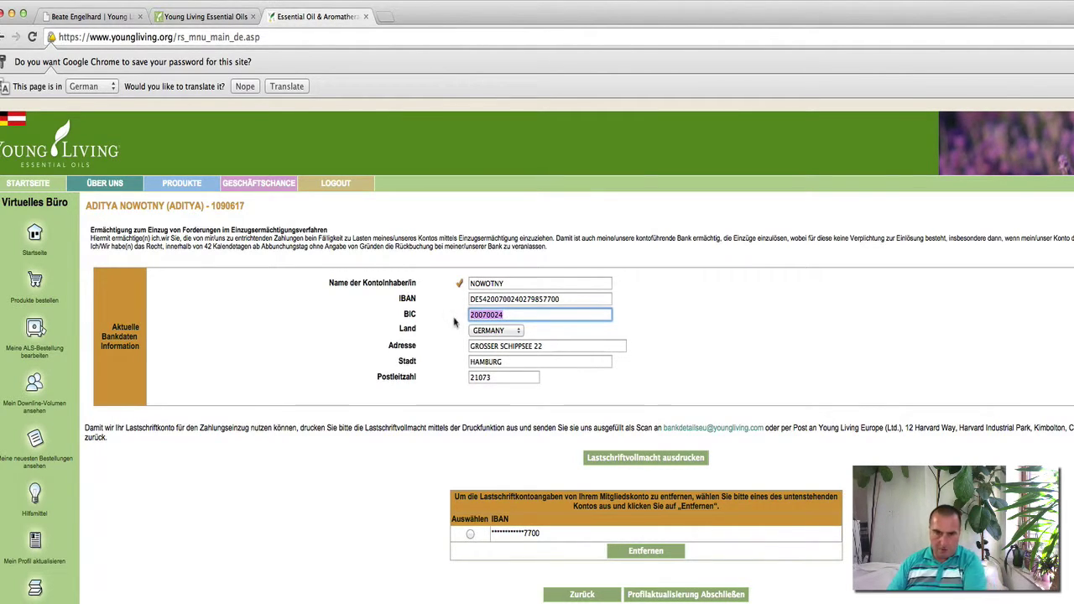
key(BackSpace)
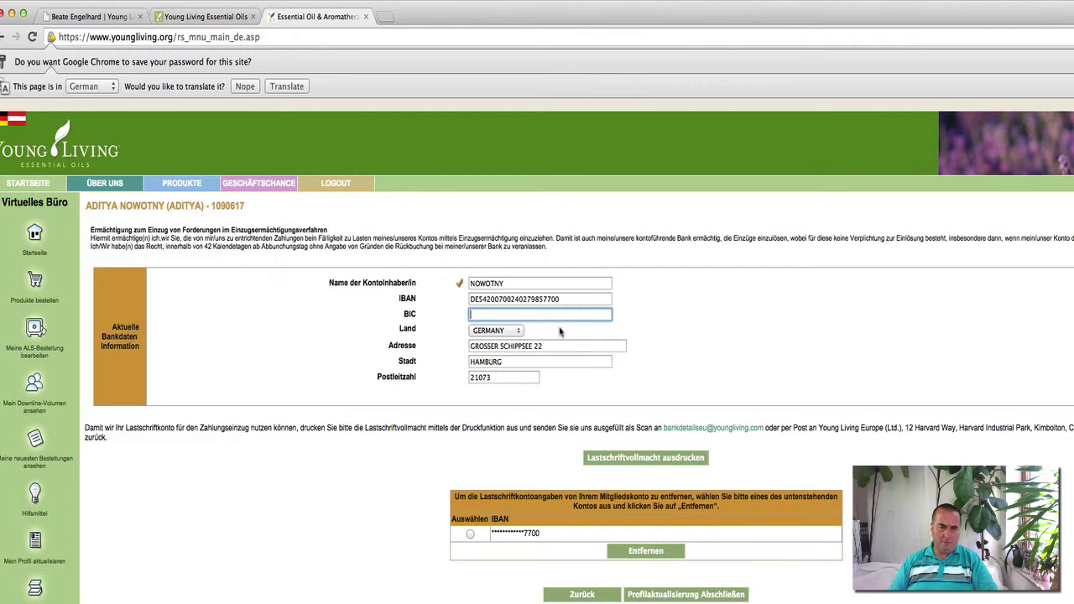
text(DEUTDEHA)
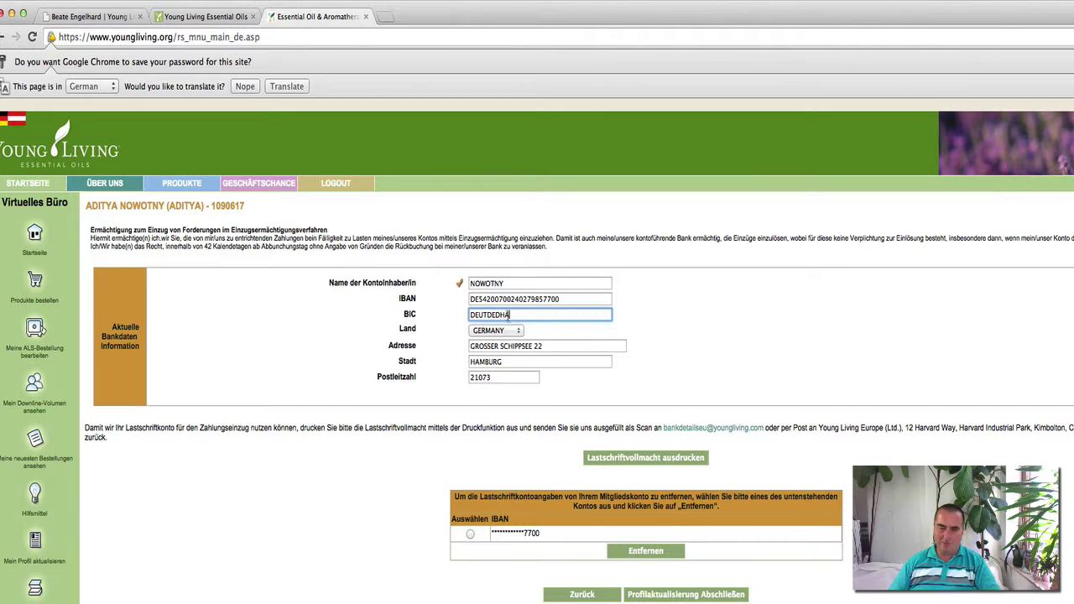
drag(509, 316, 454, 311)
key(BackSpace)
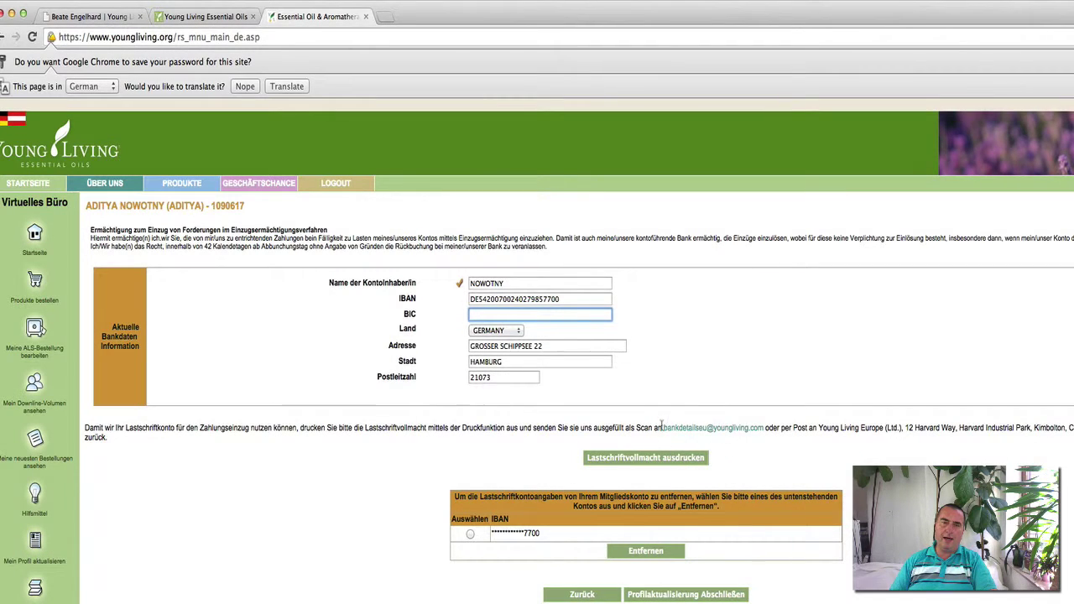
Step: Select the stored IBAN bank account and submit the profile update, which returns a server error
drag(663, 429, 853, 435)
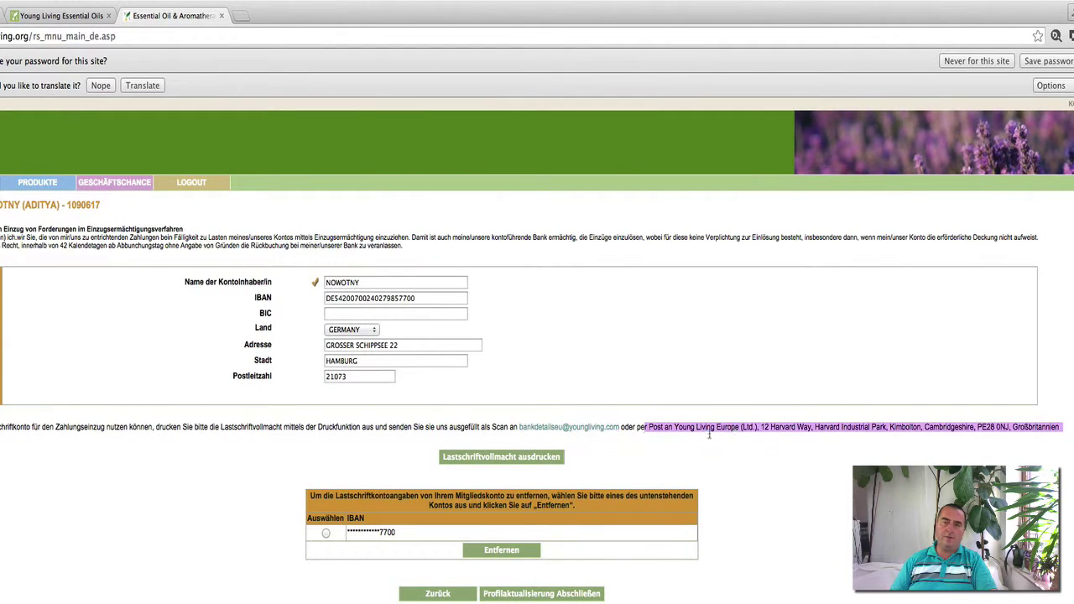
drag(710, 434, 1063, 429)
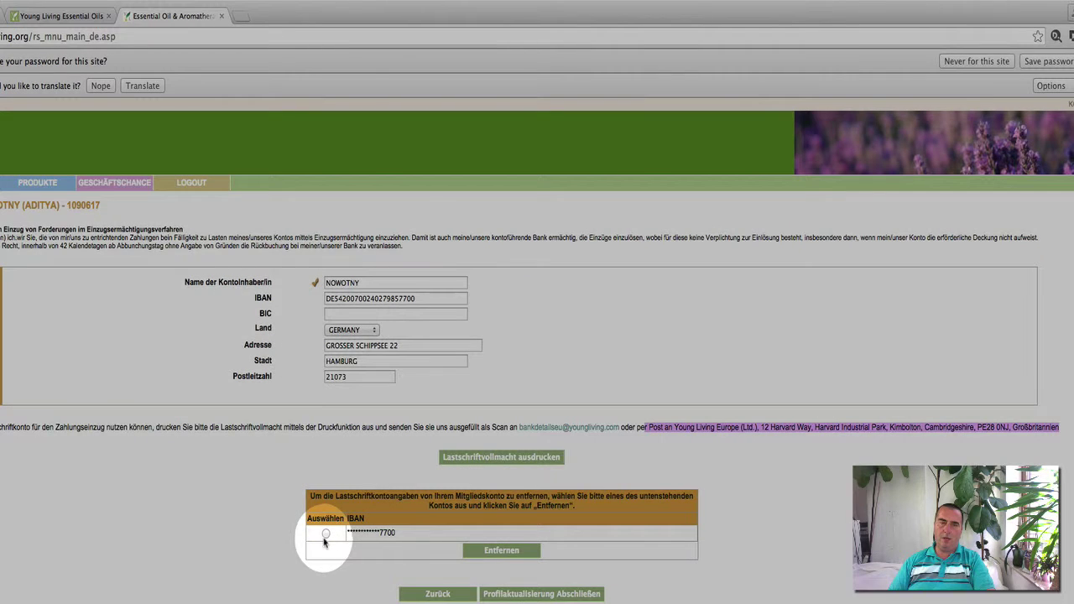
click(326, 533)
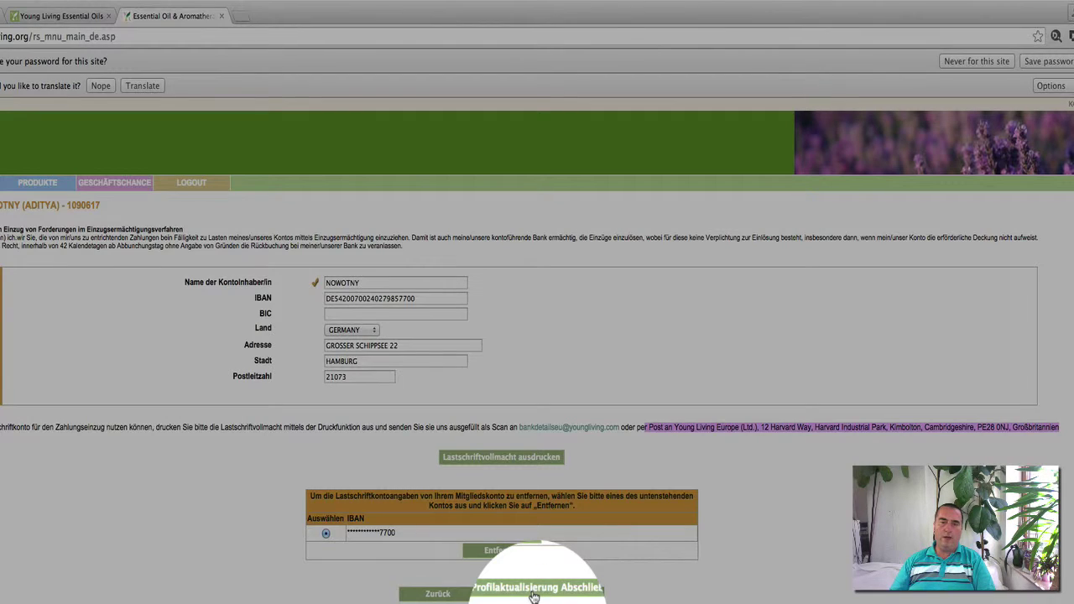
click(537, 593)
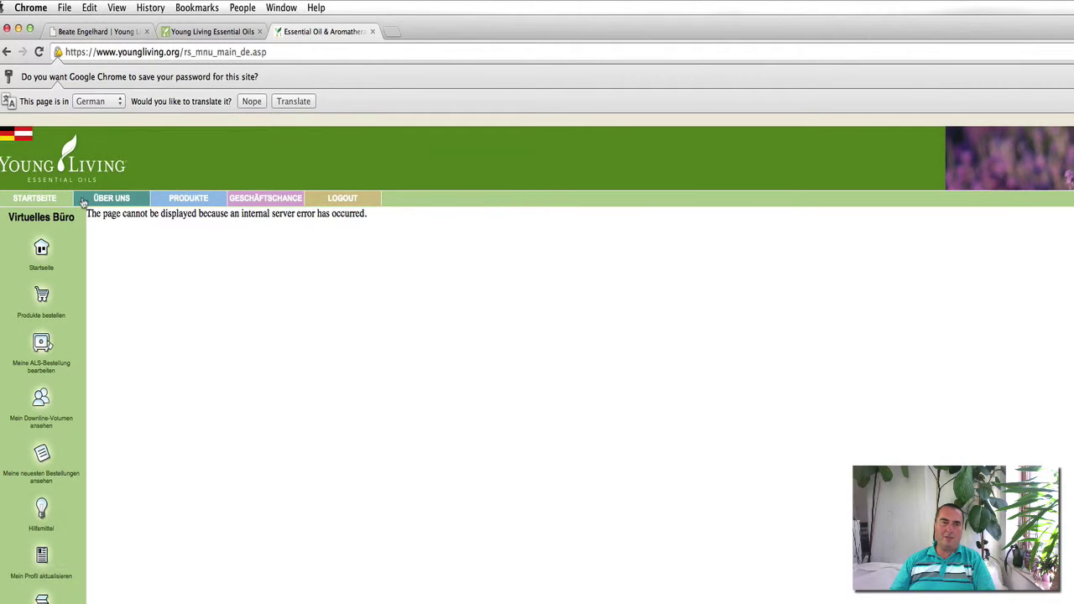
Step: Note the internal server error message and return to the 'Mein Profil aktualisieren' form
drag(86, 213, 350, 225)
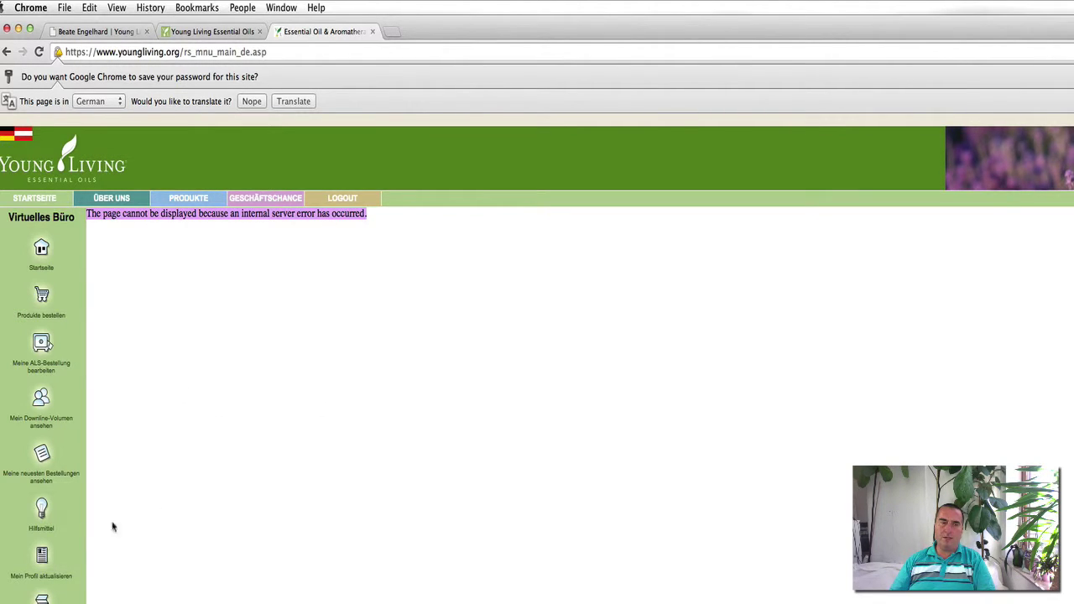
click(46, 577)
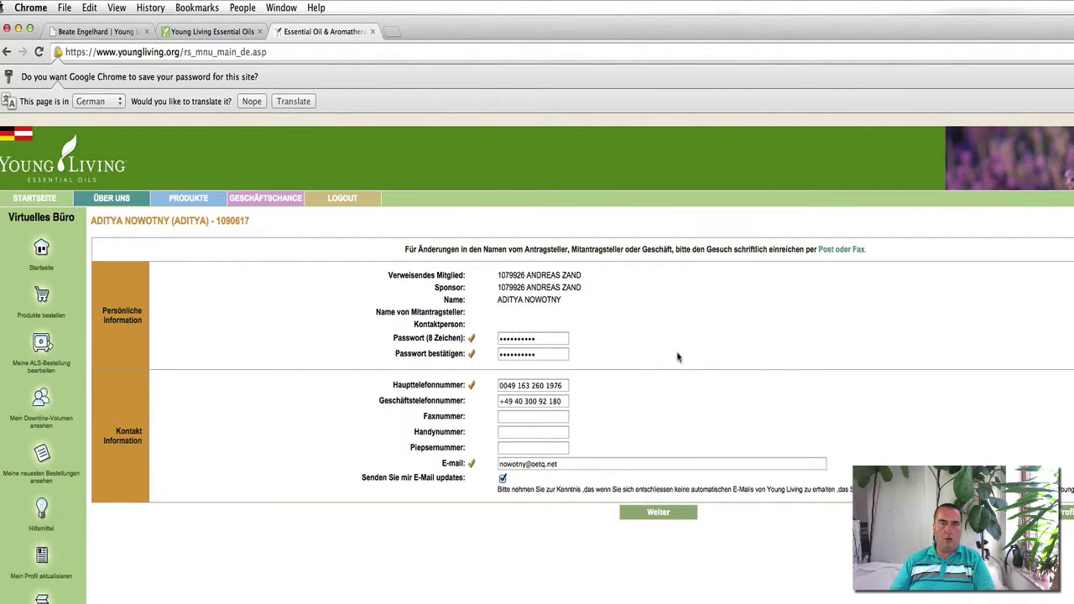
Step: Step through the profile pages to bank details, then start ordering via 'Produkte bestellen'
click(646, 515)
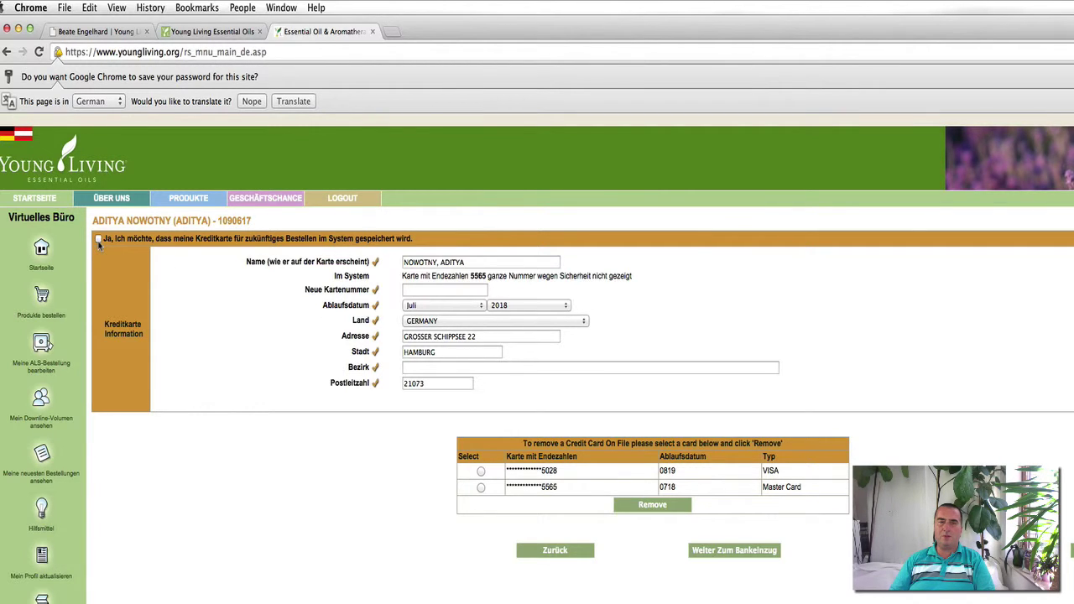
click(726, 551)
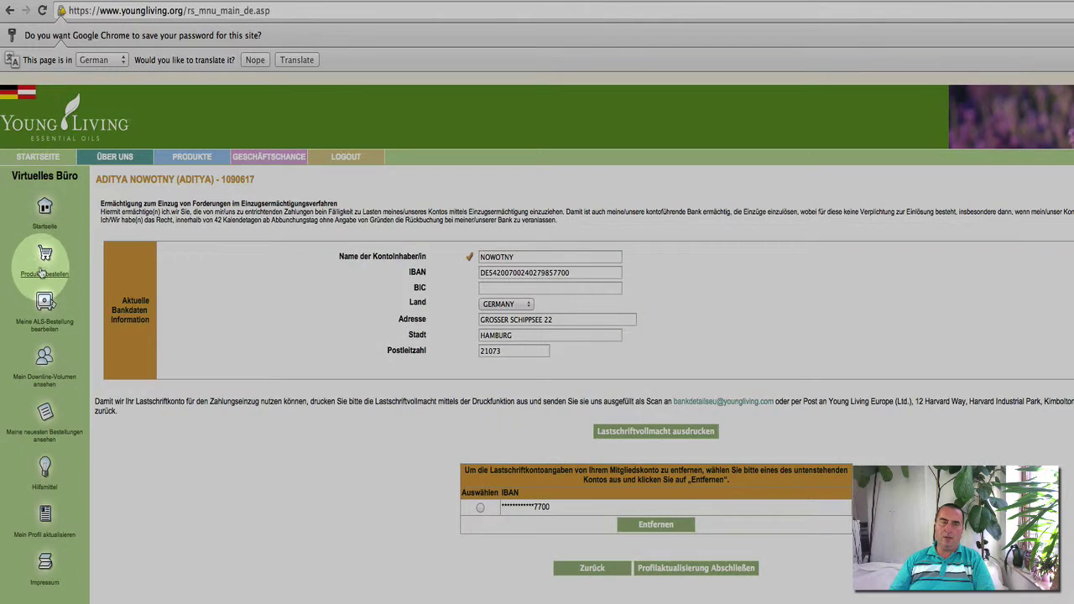
click(42, 272)
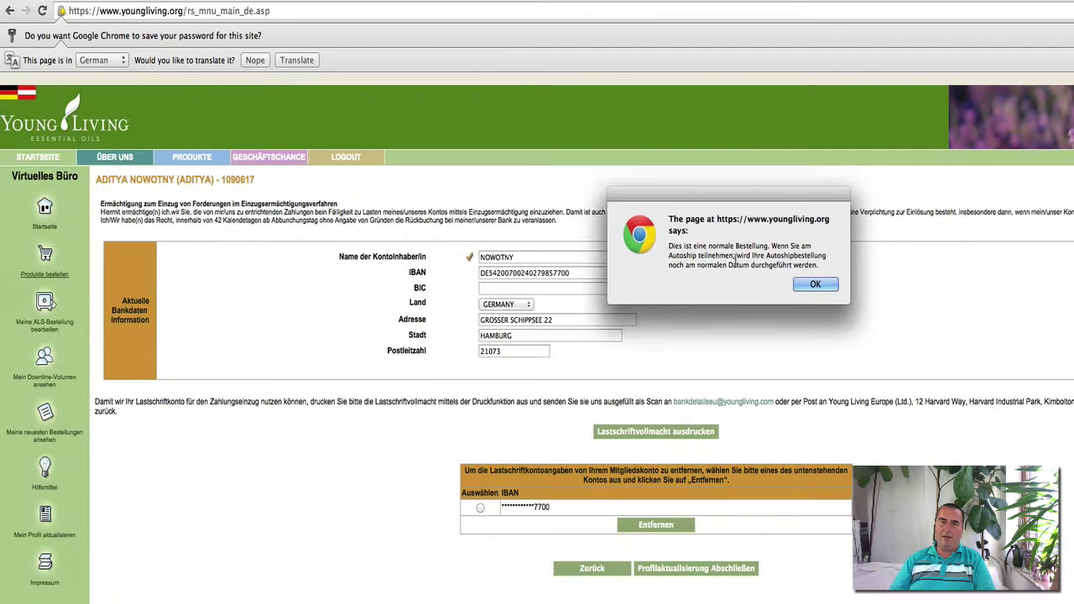
Step: Acknowledge the 'Dies ist eine normale Bestellung' notice about scheduled Autoship orders
drag(710, 247, 768, 247)
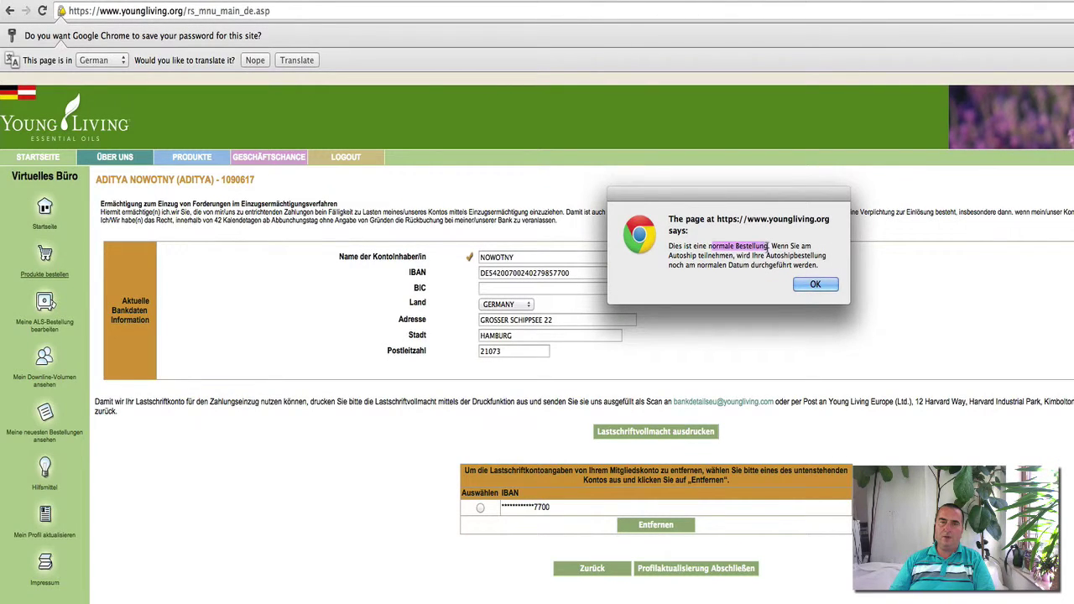
drag(671, 256, 823, 282)
click(815, 285)
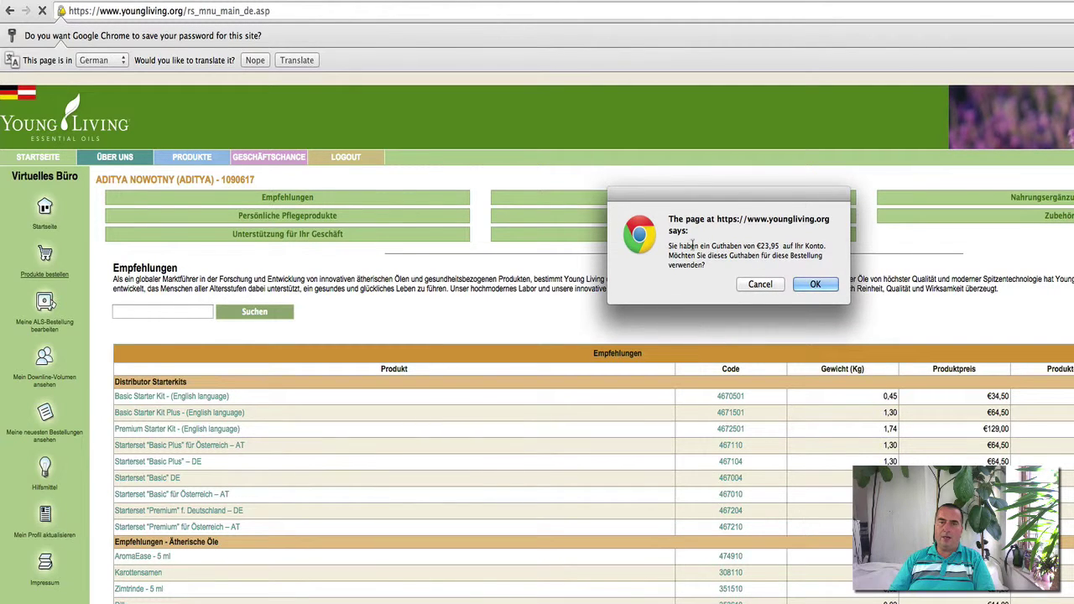
Step: Decline applying the €23,95 account credit to this order
drag(669, 246, 837, 248)
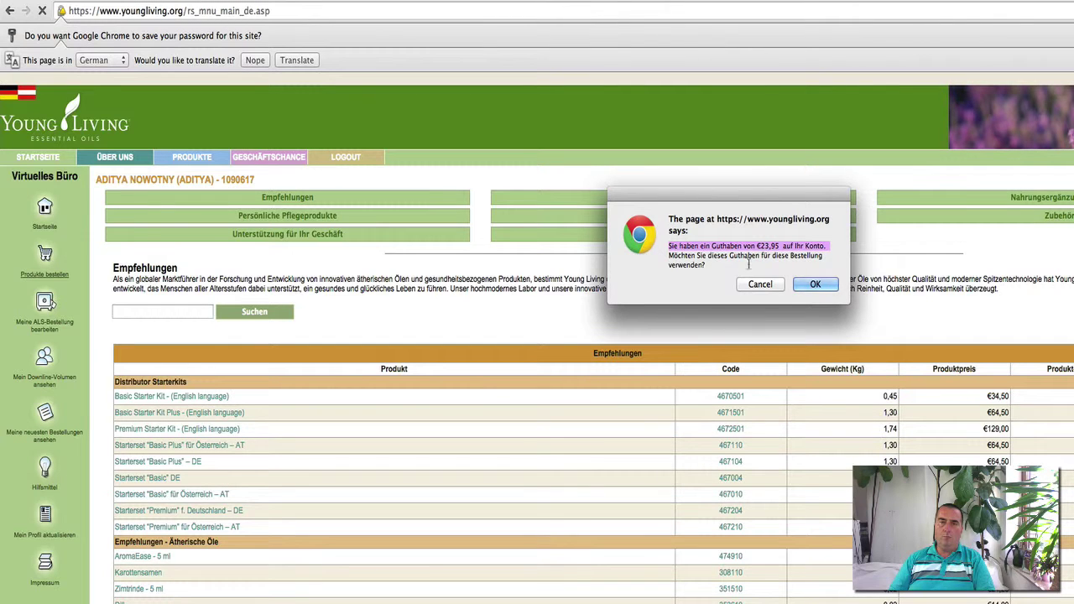
drag(721, 265, 671, 255)
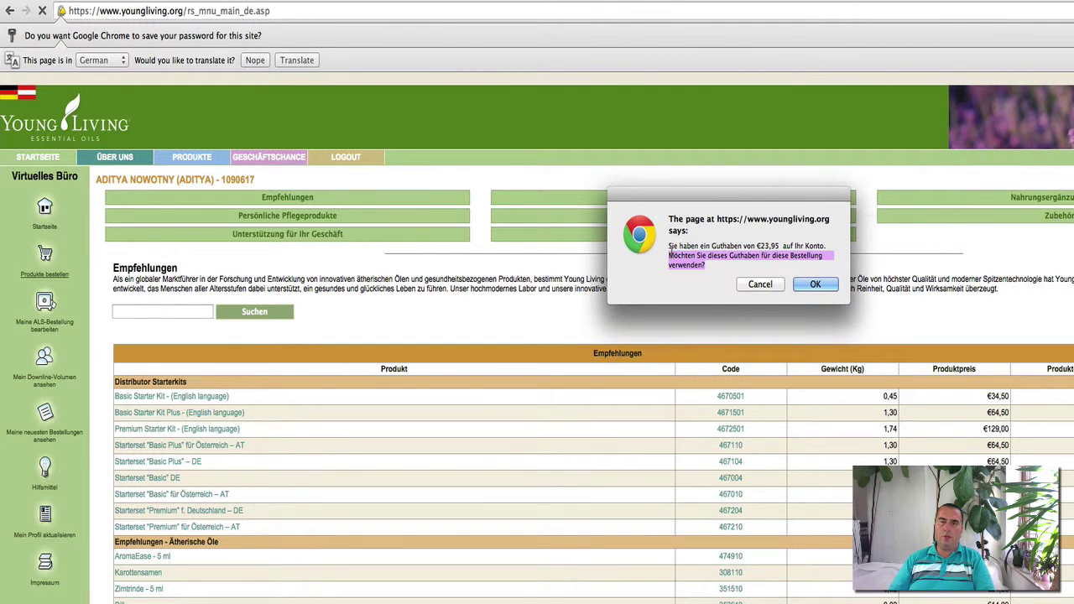
click(764, 285)
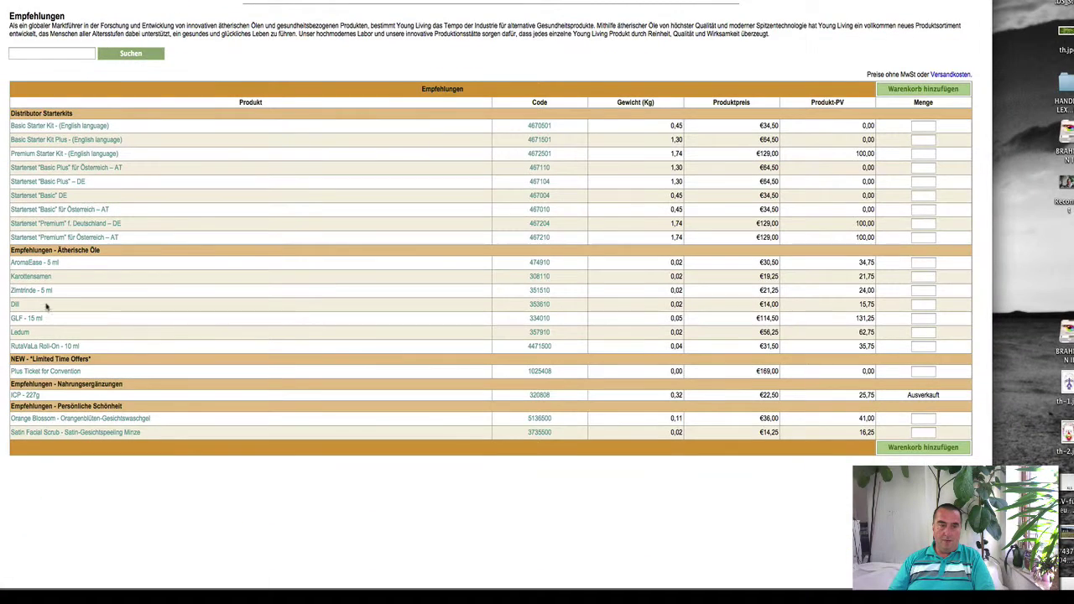
Step: Enter quantity 1 for Karottensamen, Zimtrinde and the Orange Blossom face wash
click(137, 572)
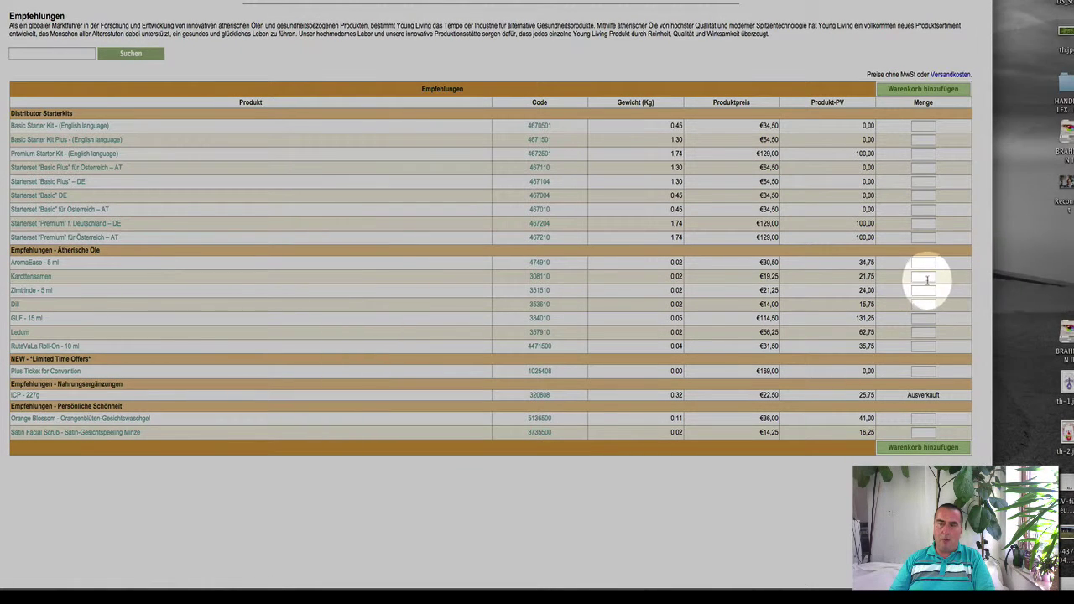
click(924, 278)
text(1)
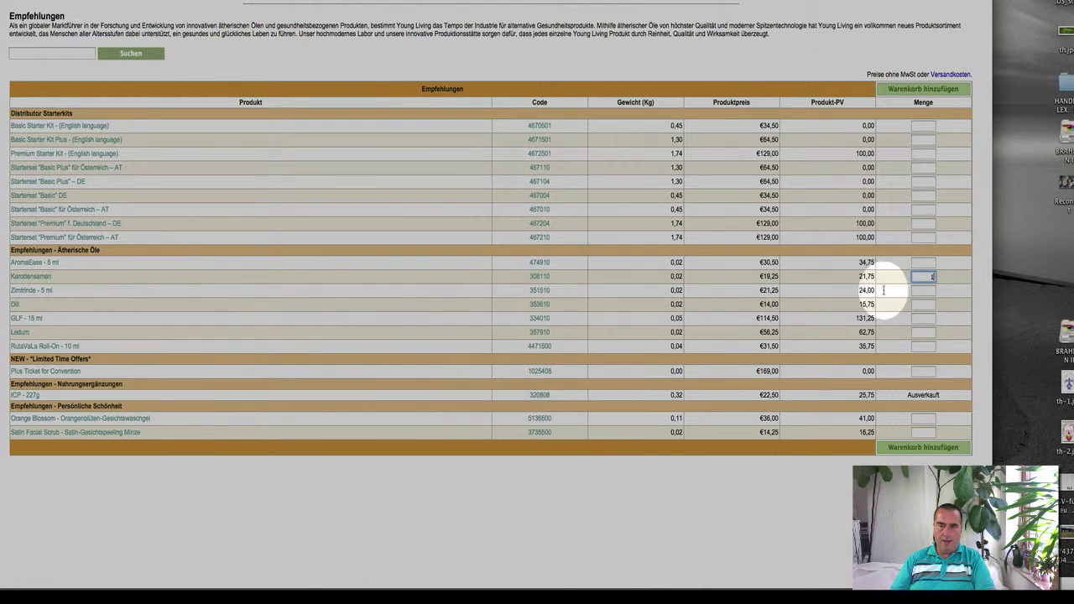
click(924, 291)
text(1)
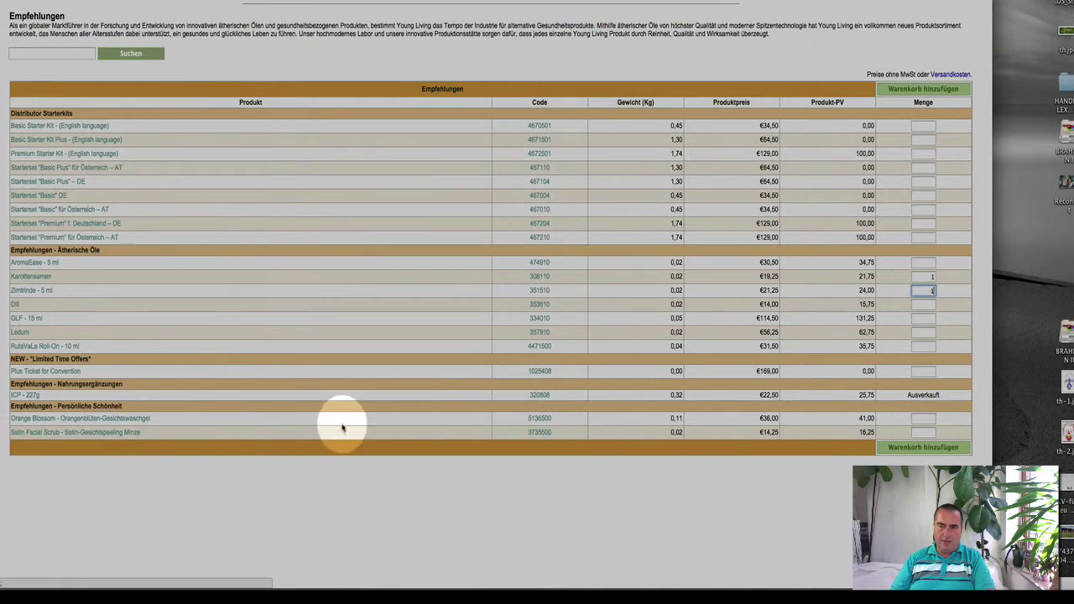
click(924, 418)
text(1)
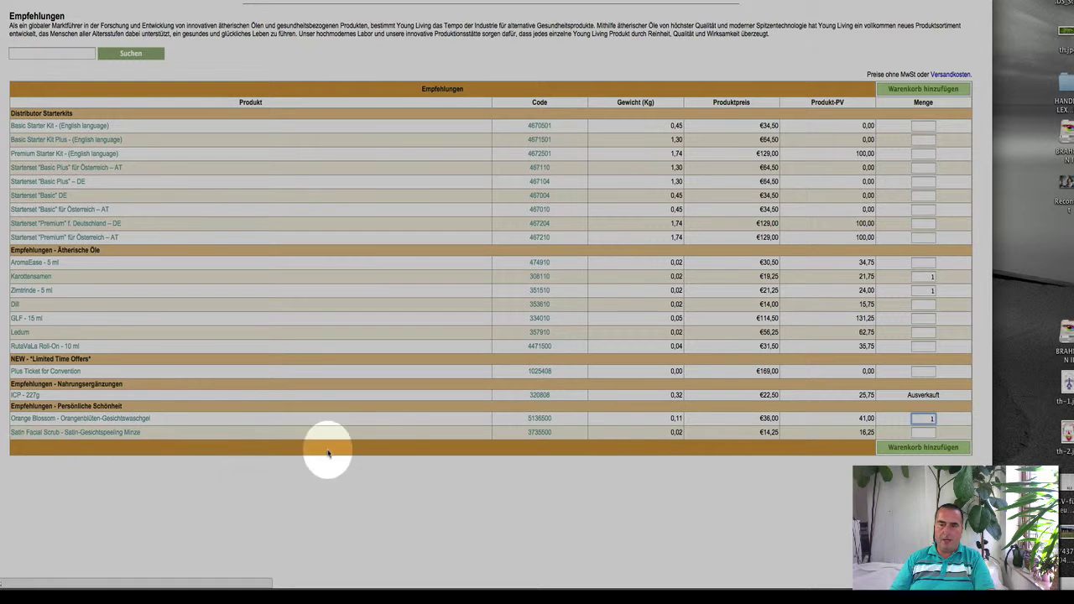
Step: Set Satin Facial Scrub quantity to 1 and open the Premium starter set for Germany details
click(924, 432)
text(1)
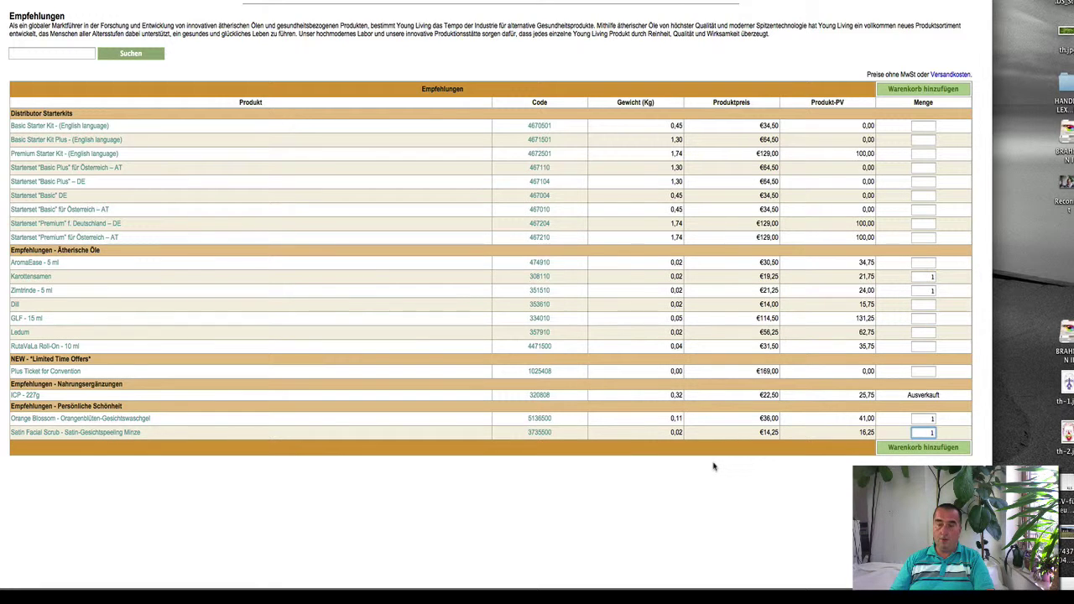
click(915, 449)
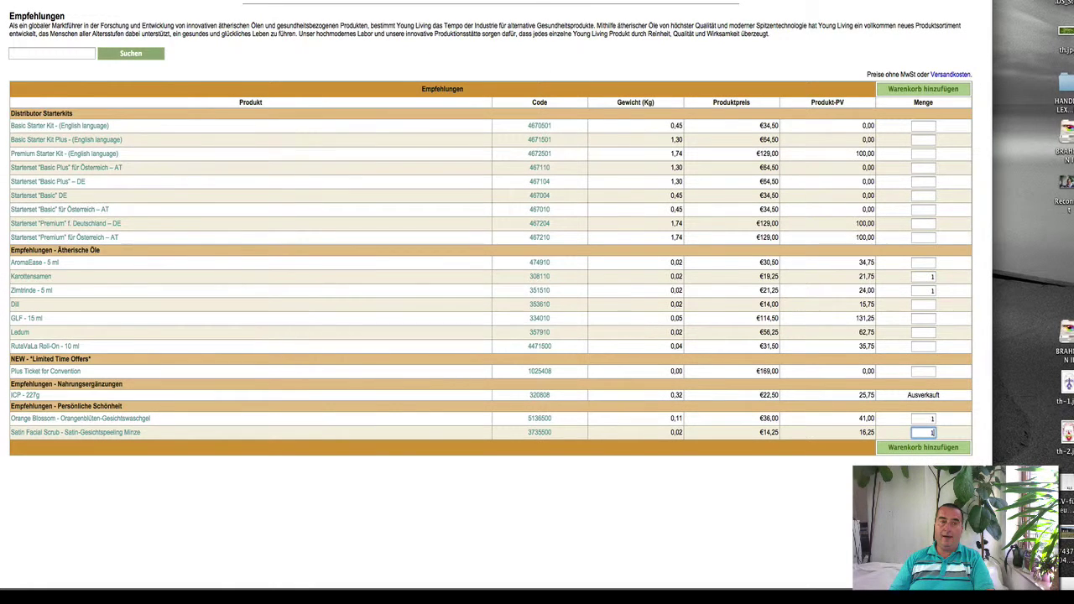
click(183, 240)
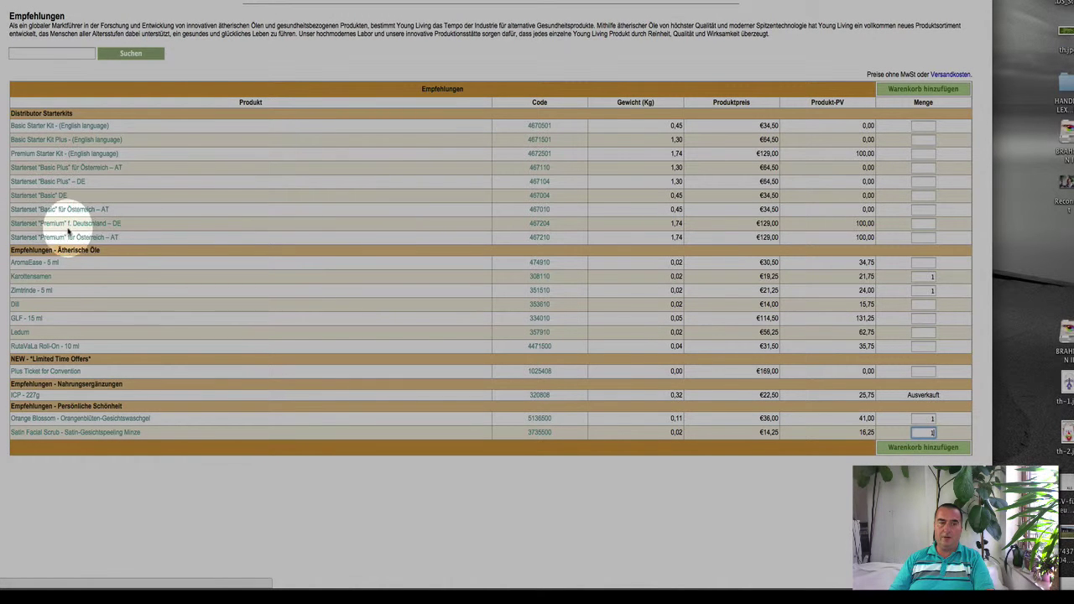
click(68, 229)
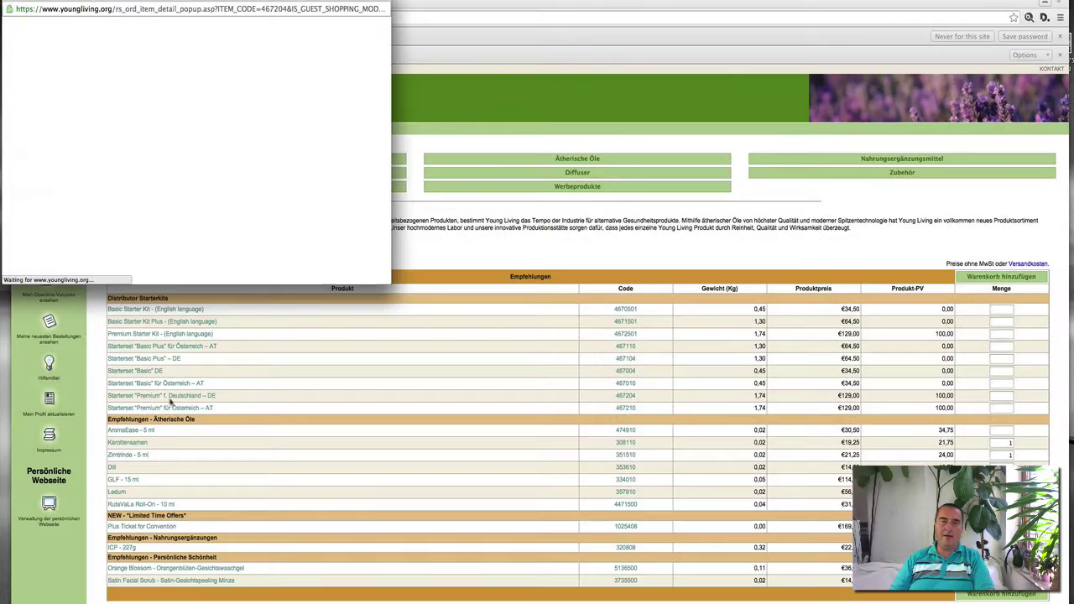
drag(390, 284, 720, 525)
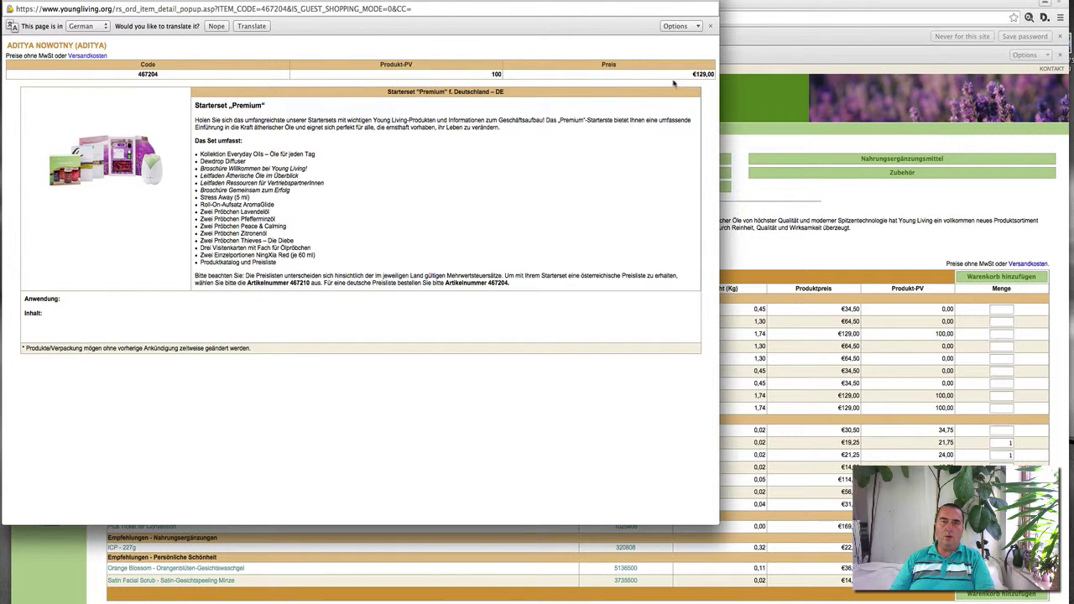
drag(690, 75, 715, 74)
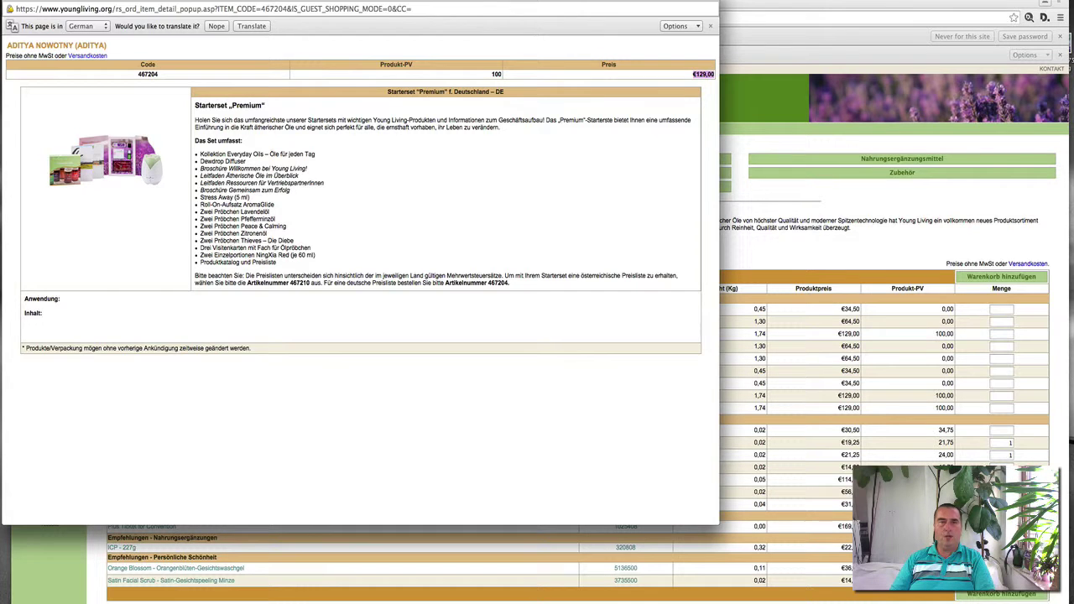
drag(479, 1, 516, 10)
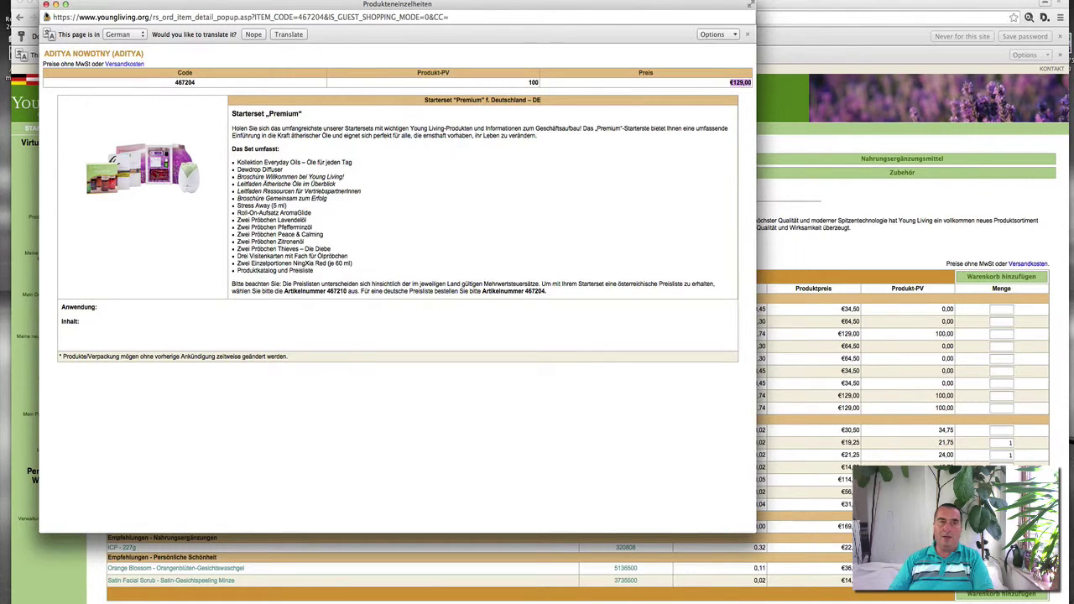
click(46, 5)
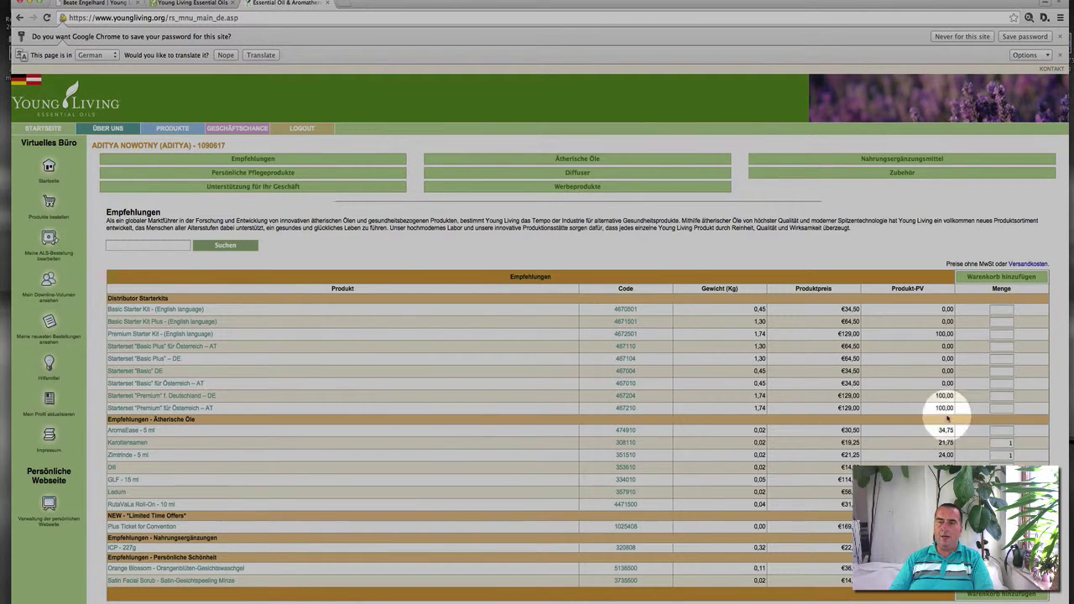
Step: Set the Premium starter set quantity to 1, clear Karottensamen and Zimtrinde, and add to cart (€179,25)
click(1002, 395)
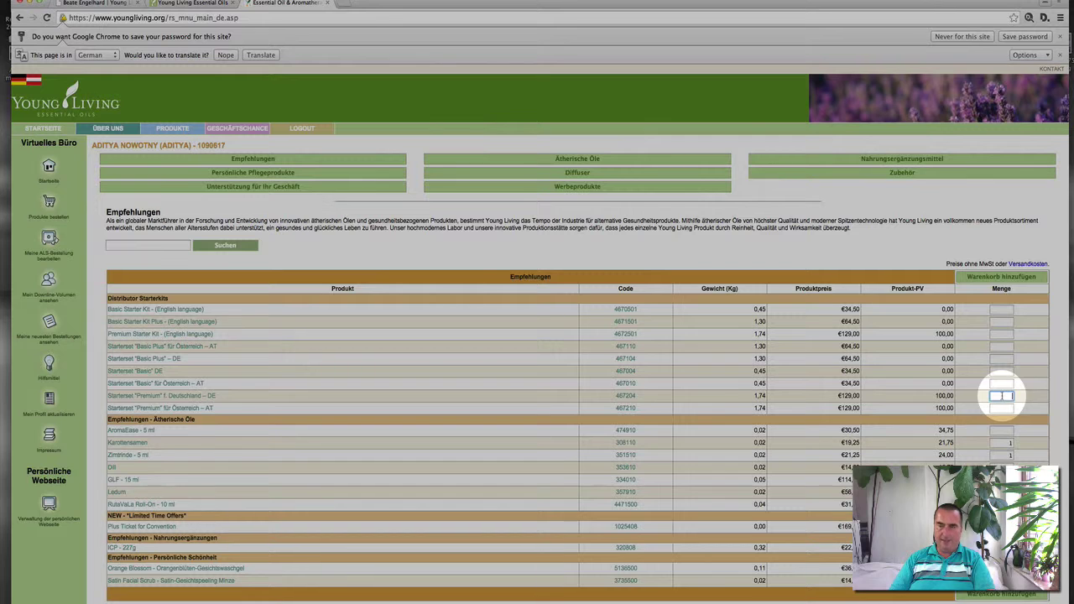
text(1)
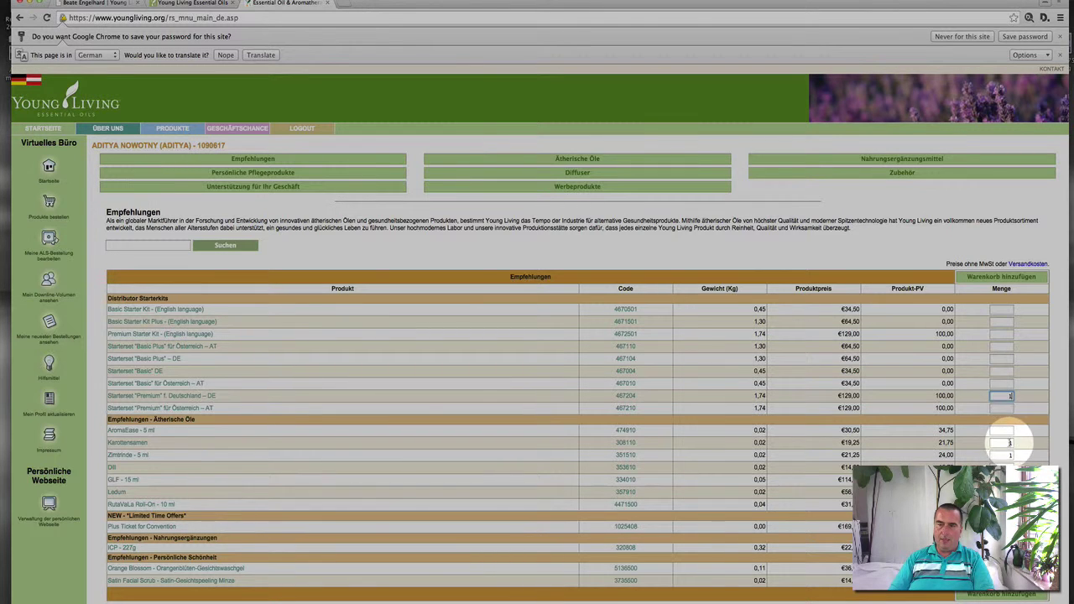
drag(1014, 442, 1044, 438)
key(BackSpace)
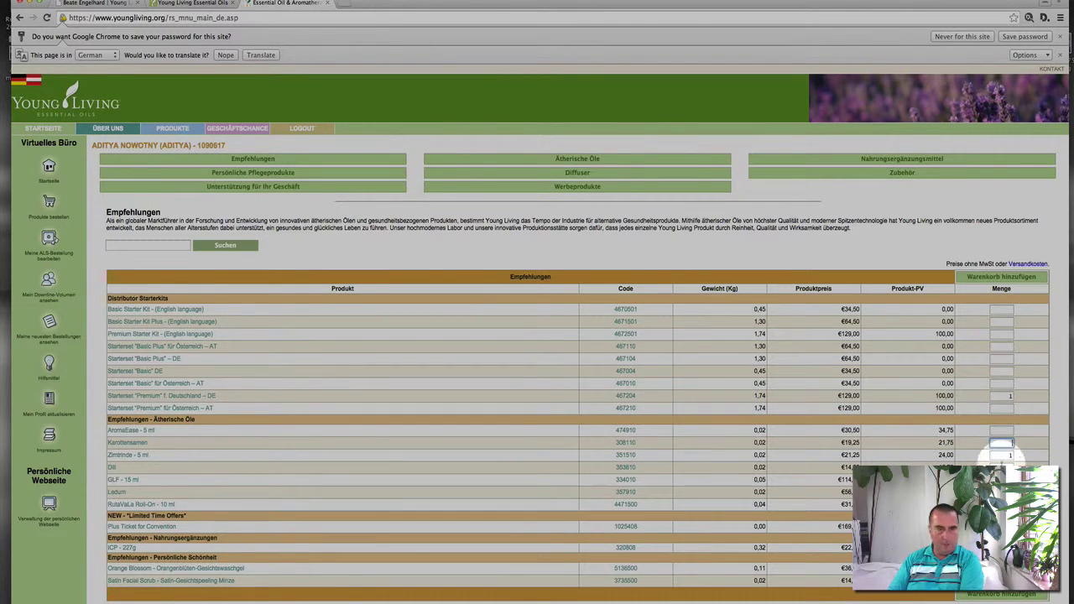
click(1009, 456)
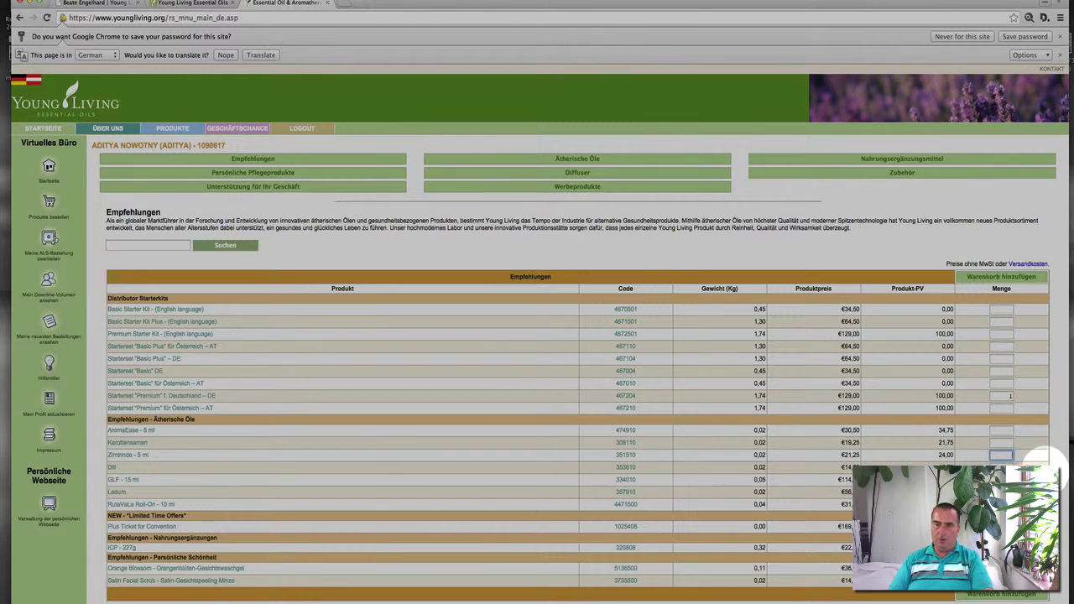
click(1007, 595)
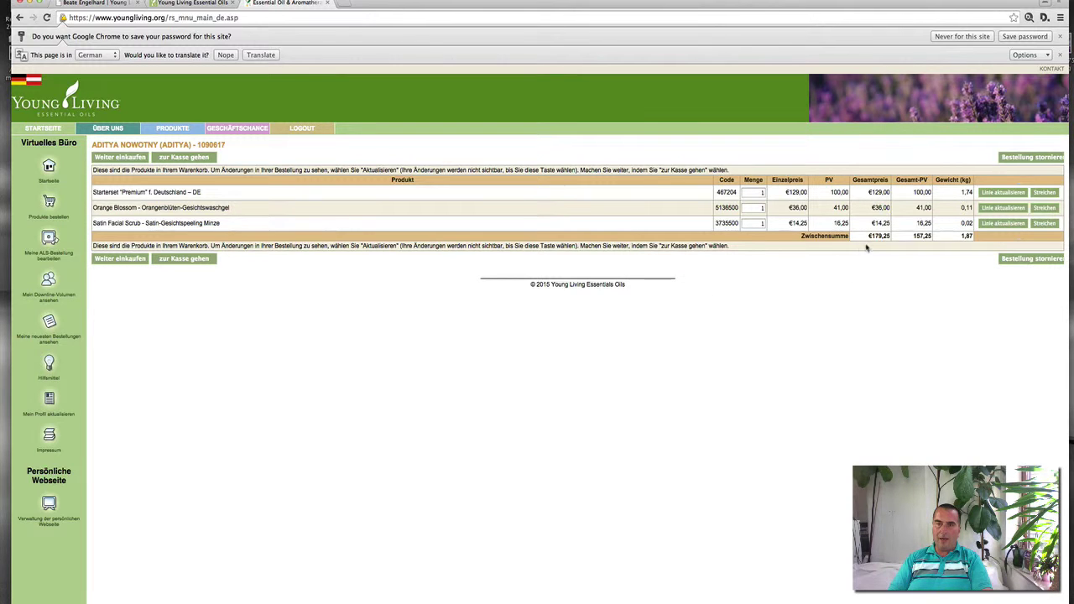
Step: Delete the Orange Blossom and Satin Facial Scrub rows, leaving only the Premium starter set at €129,00
drag(870, 236, 892, 237)
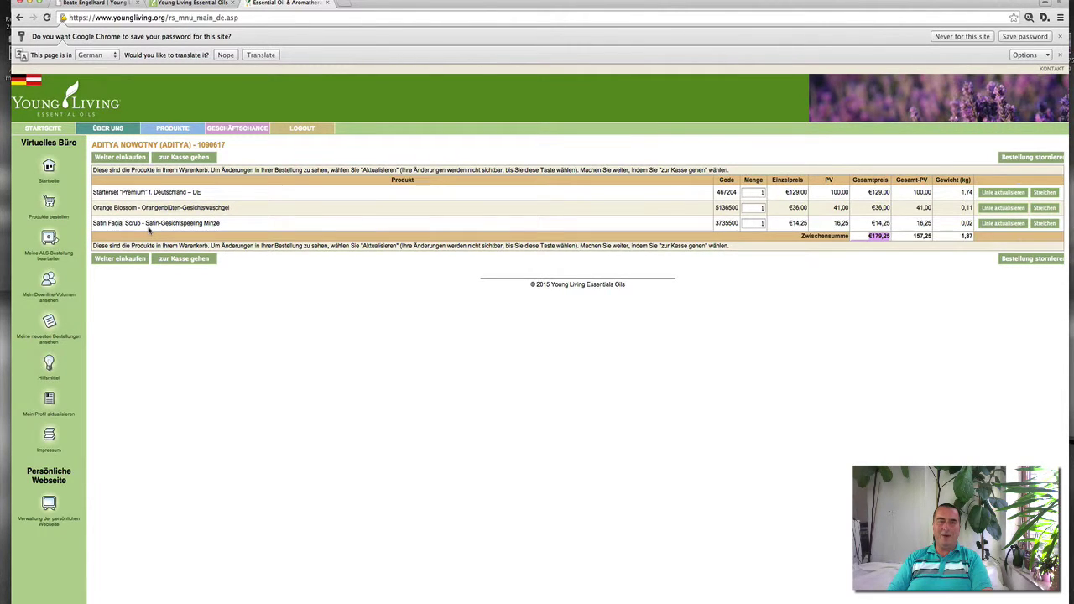
drag(146, 224, 220, 224)
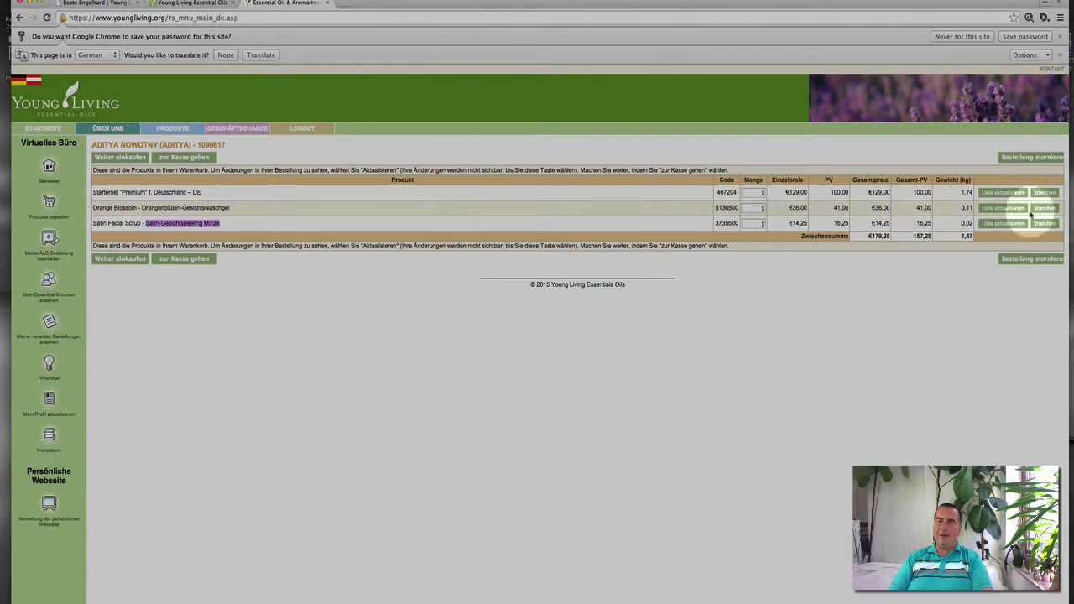
click(1045, 209)
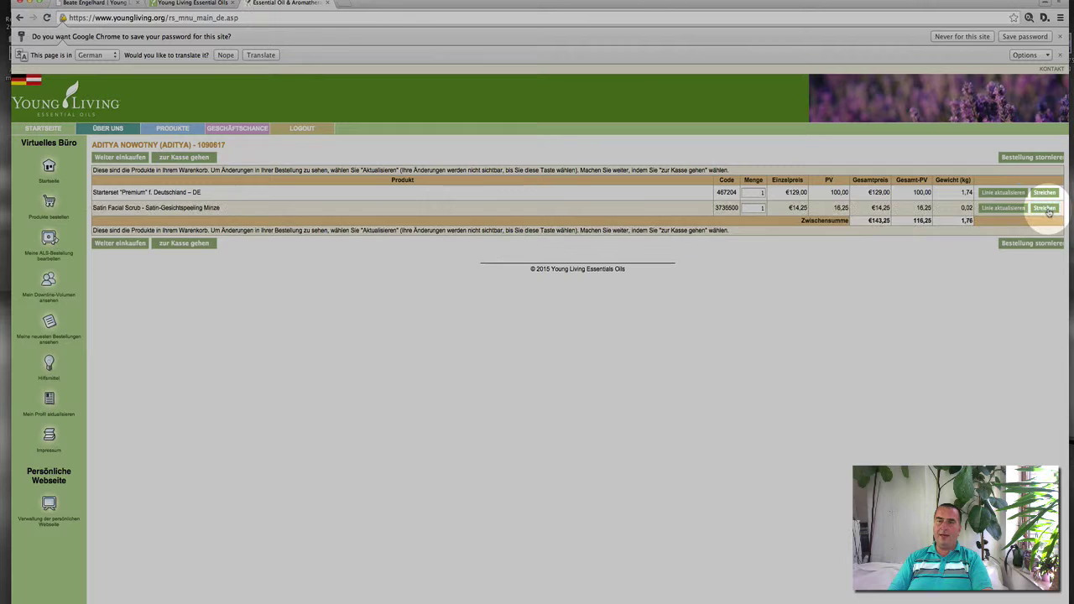
click(1045, 208)
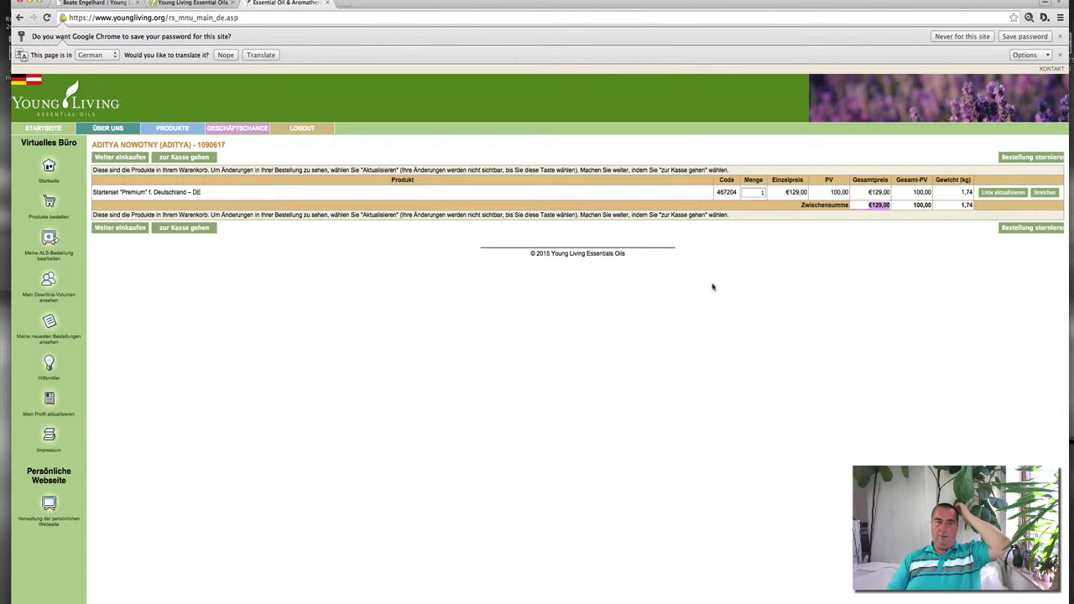
click(117, 230)
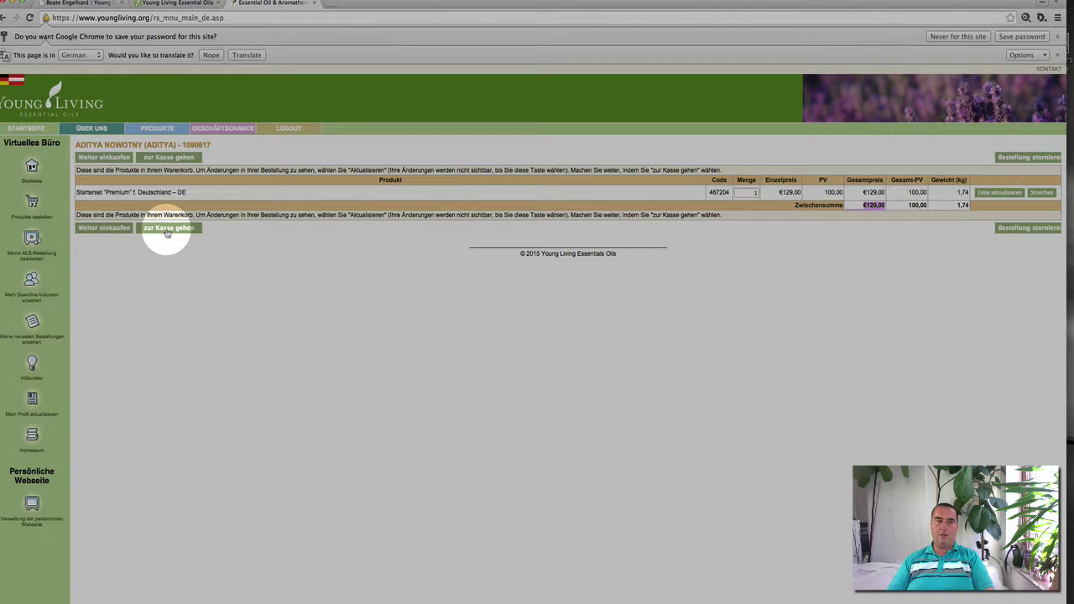
Step: Proceed to checkout and decline Bankeinzug, keeping the stored credit card as payment
click(168, 229)
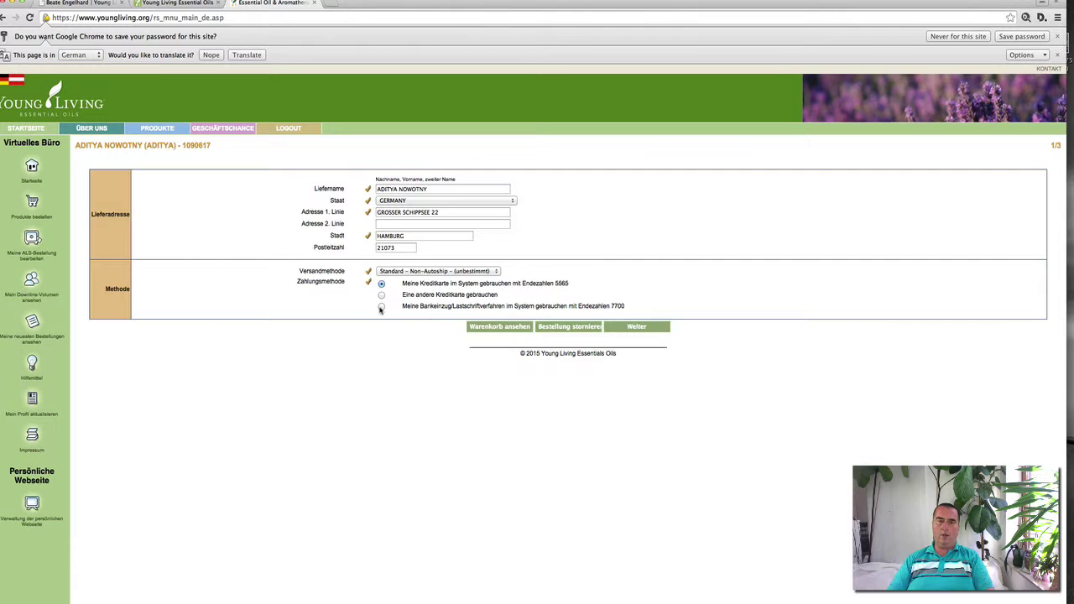
click(381, 307)
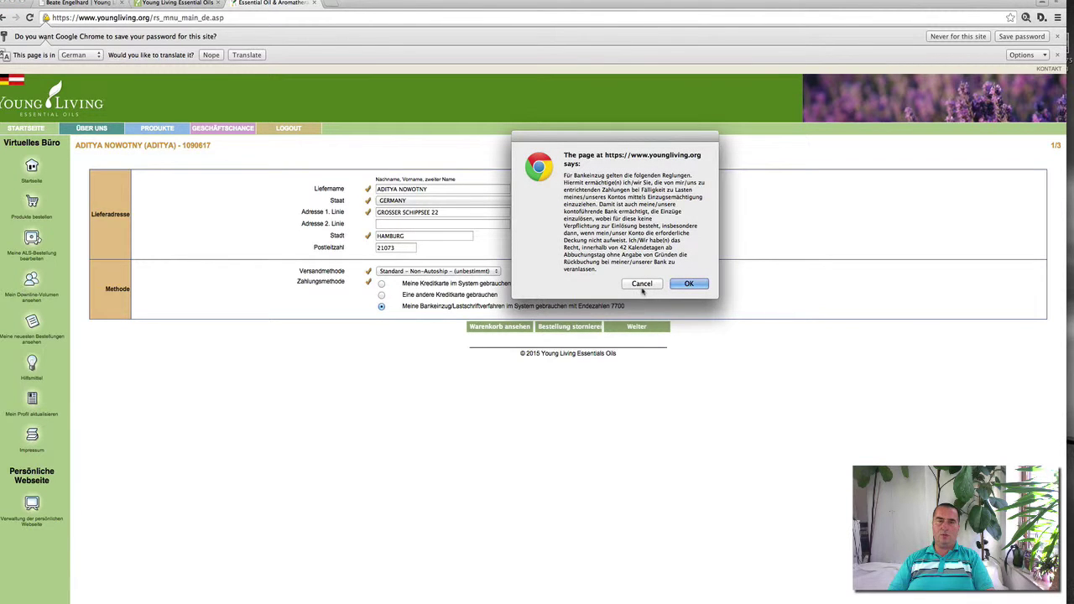
click(642, 285)
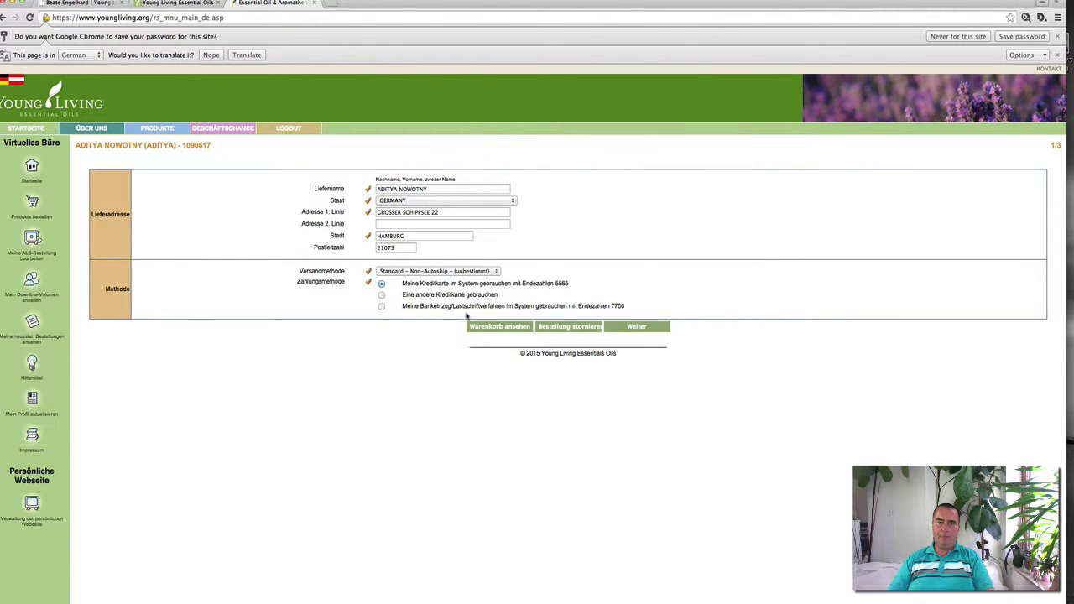
drag(628, 307, 396, 308)
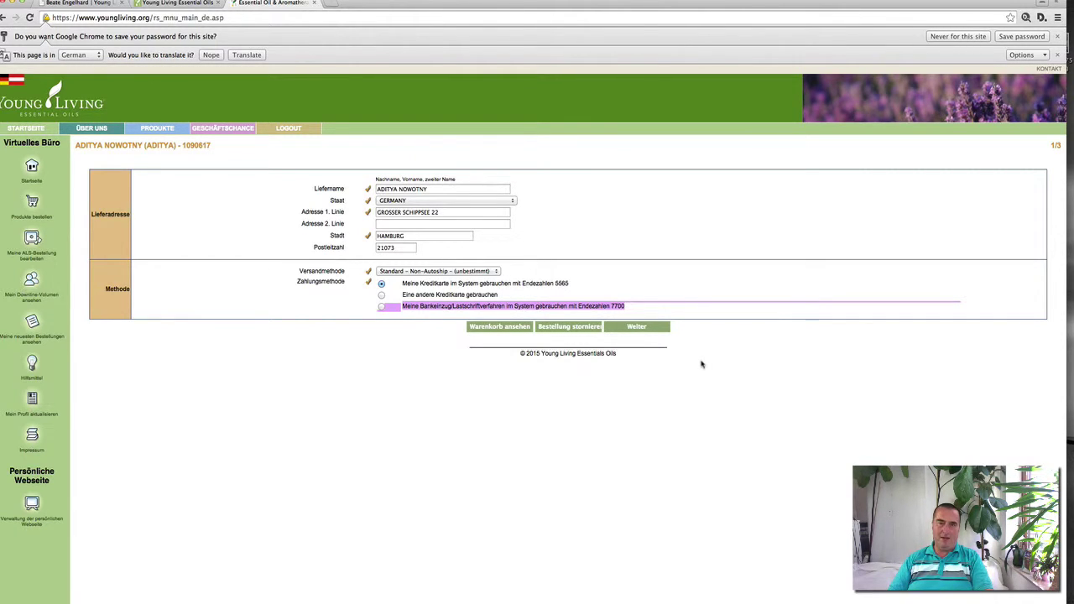
Step: Confirm cancelling the order, decline the account credit, and go to the ALS autoship overview
click(570, 329)
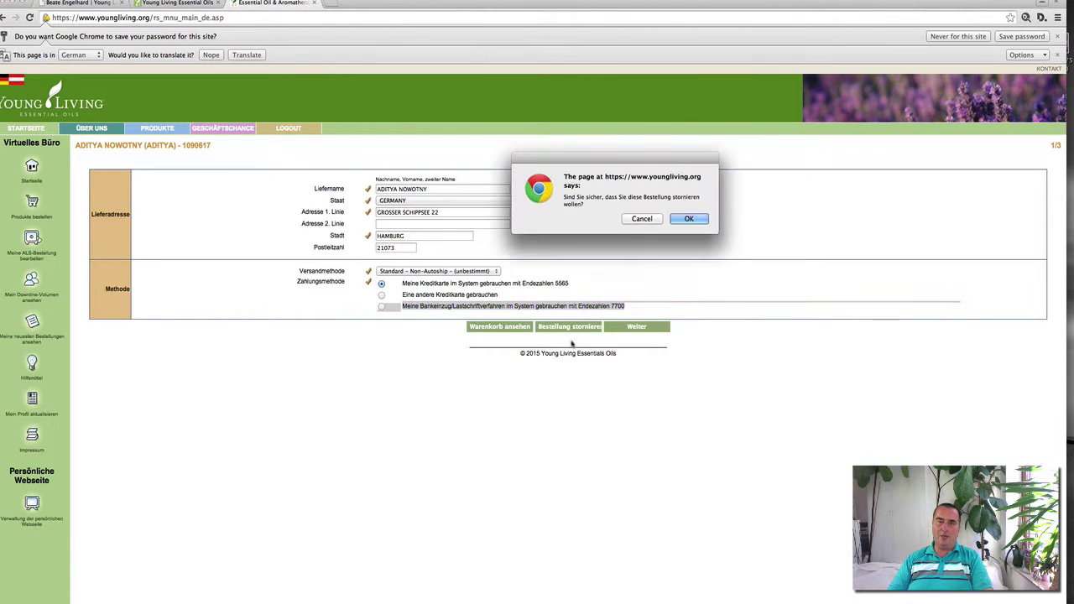
click(688, 219)
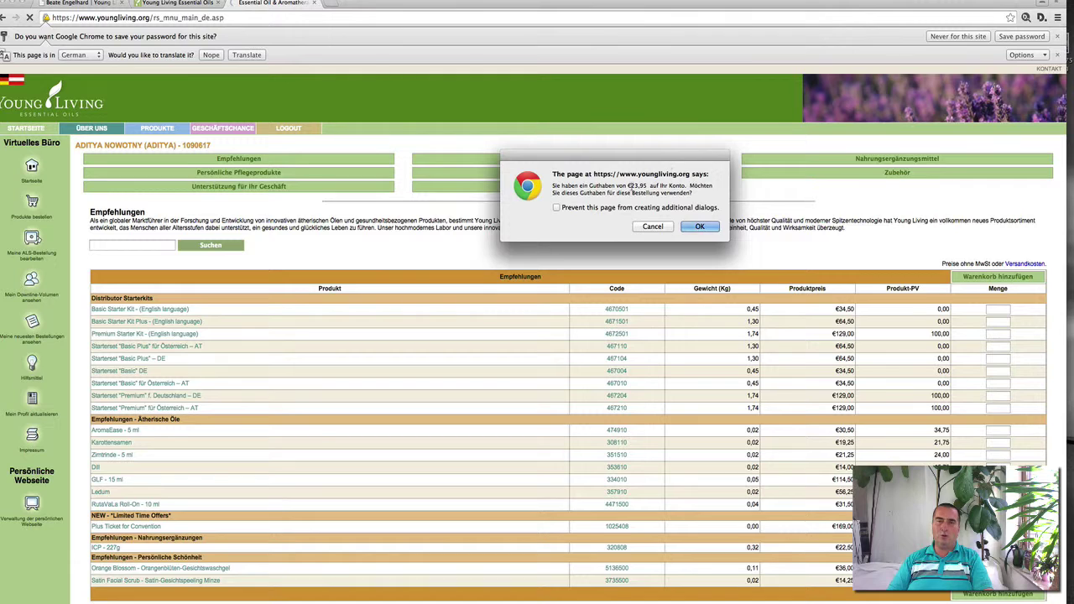
drag(628, 185, 660, 186)
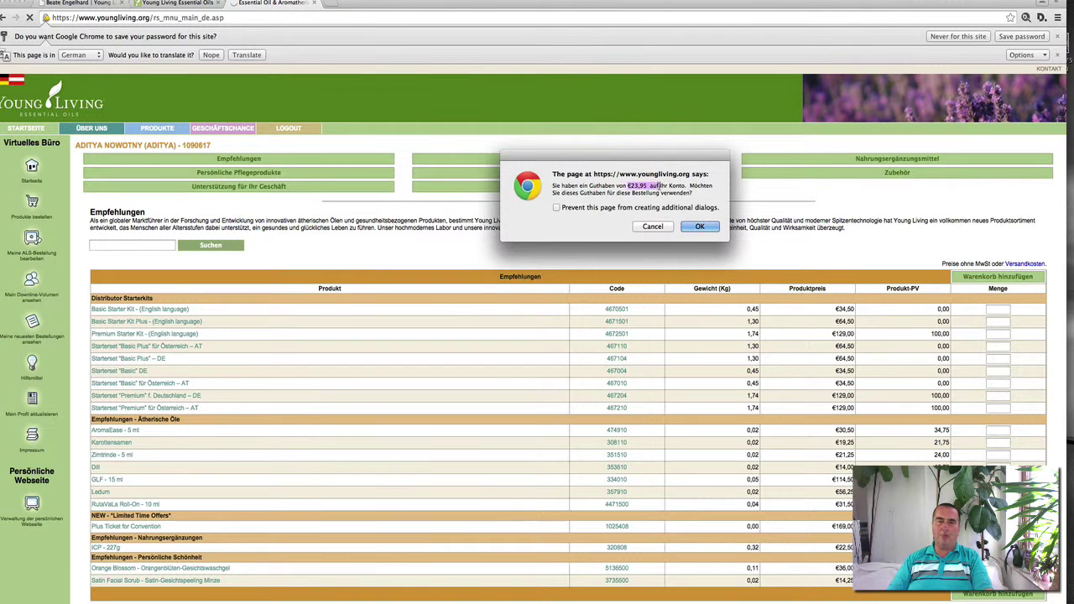
click(653, 227)
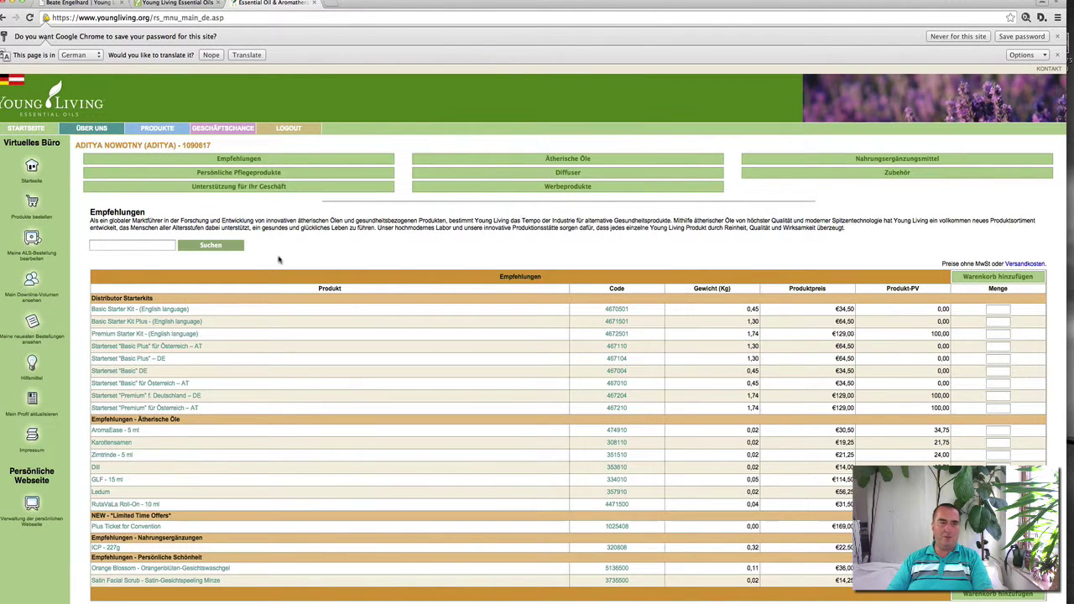
click(28, 252)
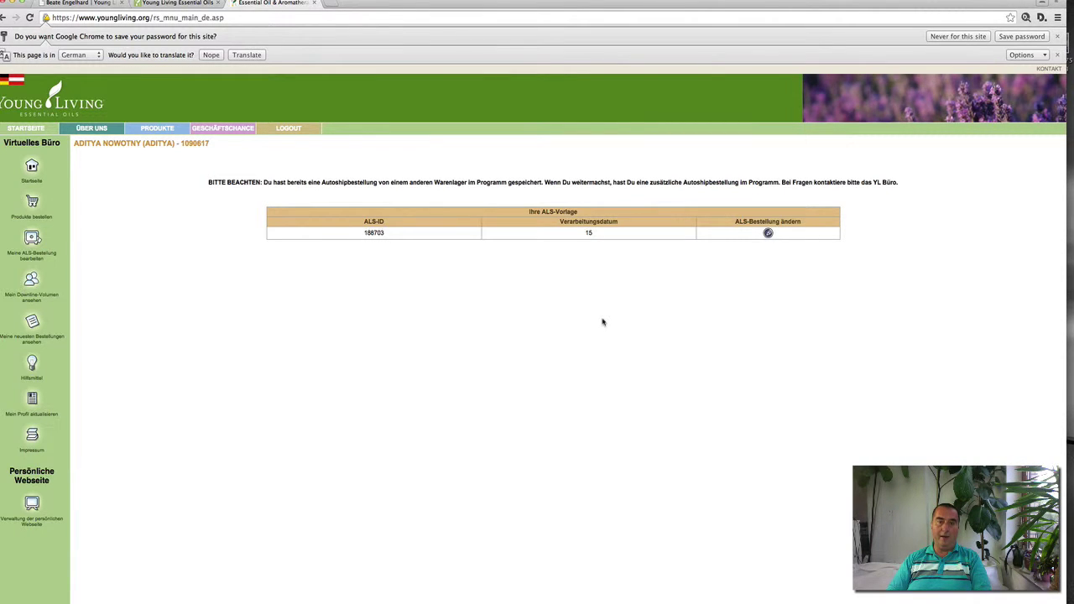
drag(362, 221, 390, 222)
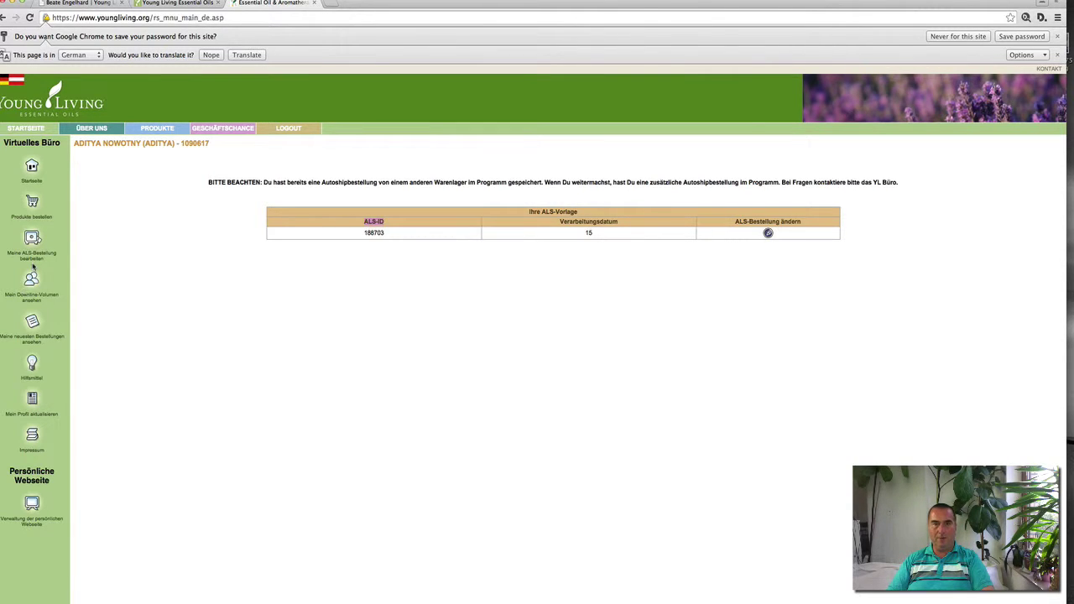
click(769, 234)
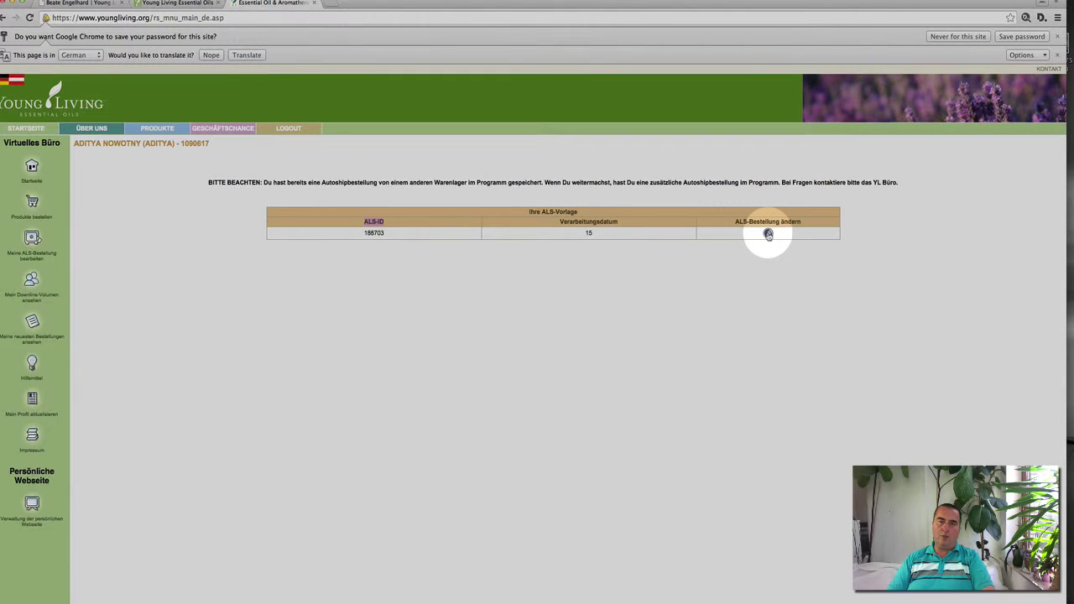
click(768, 234)
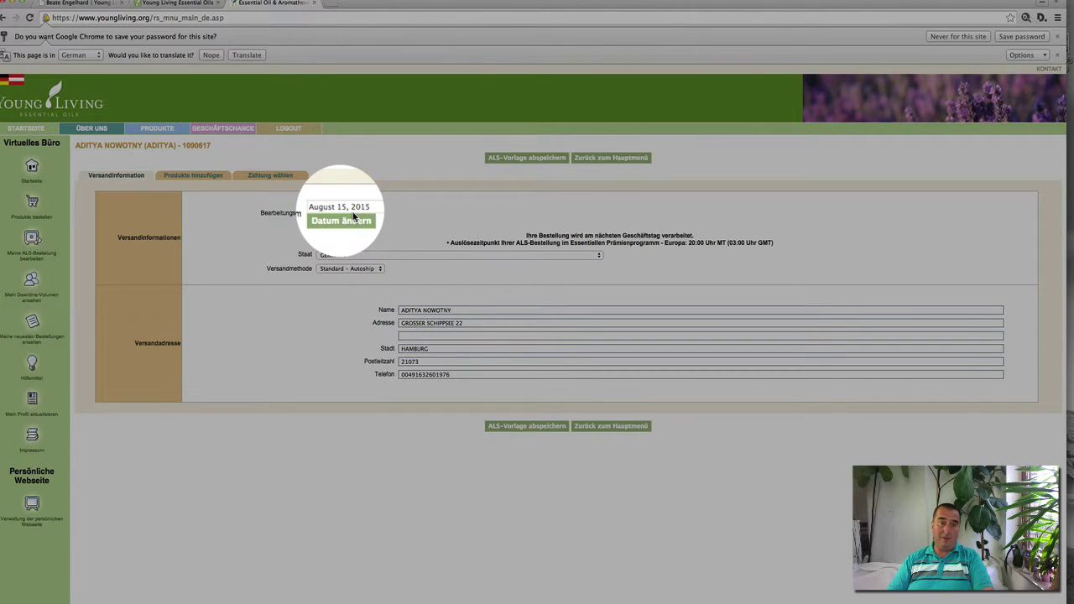
Step: Show the August 2015 available processing dates calendar, centred on the screen
click(351, 222)
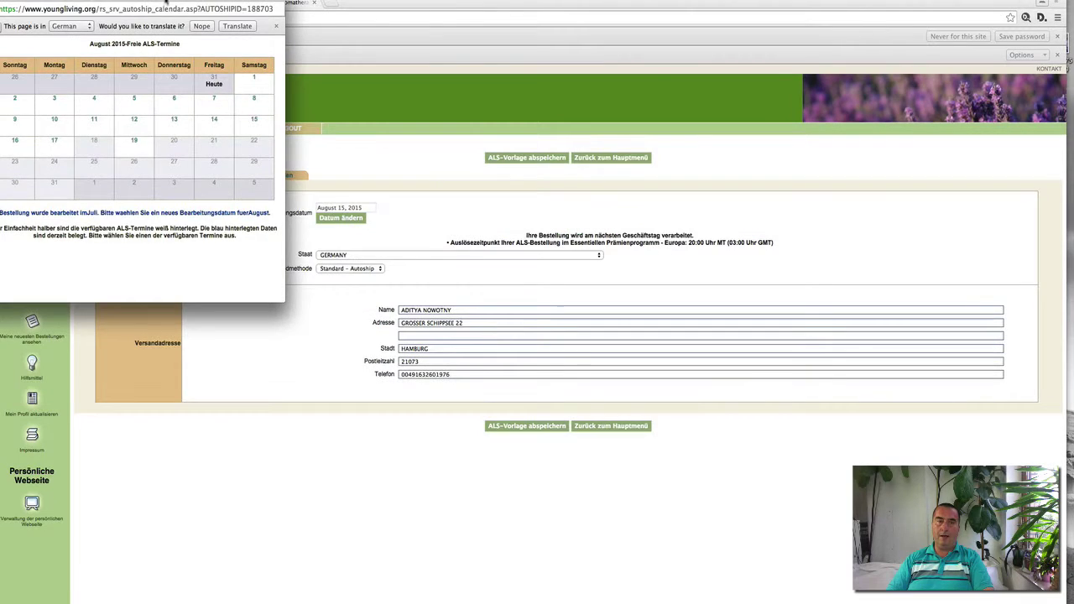
drag(165, 3, 634, 102)
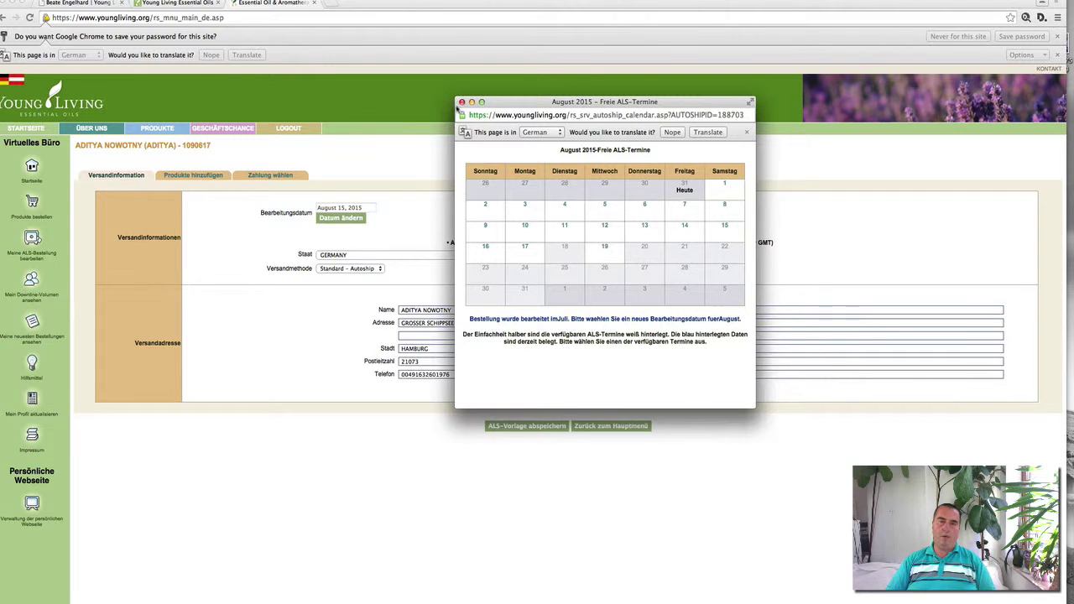
Step: Pick August 13, 2015 as the processing date and check the available shipping methods
click(644, 229)
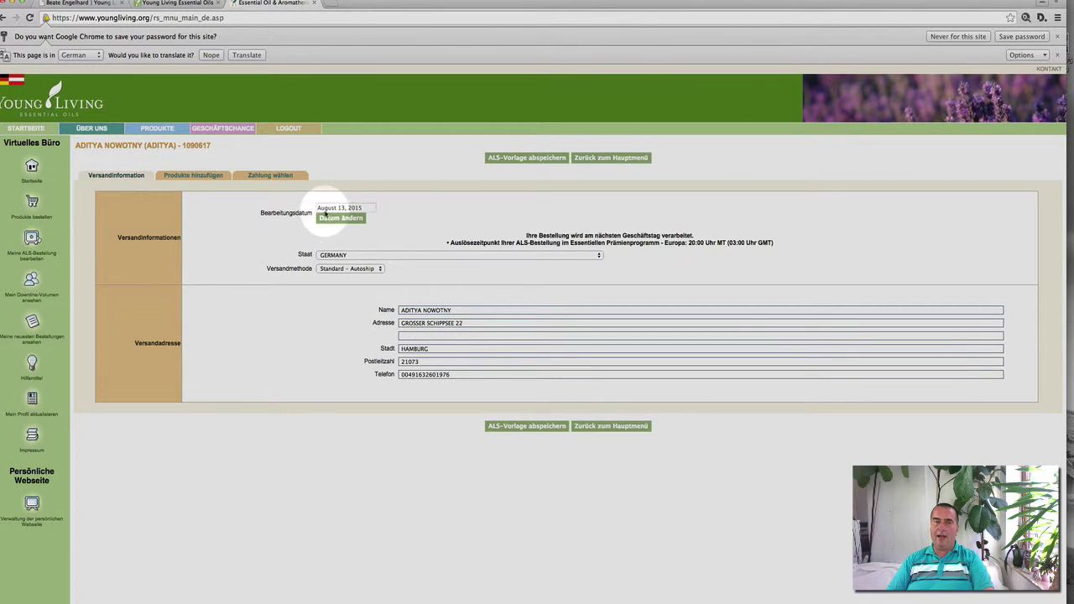
click(361, 269)
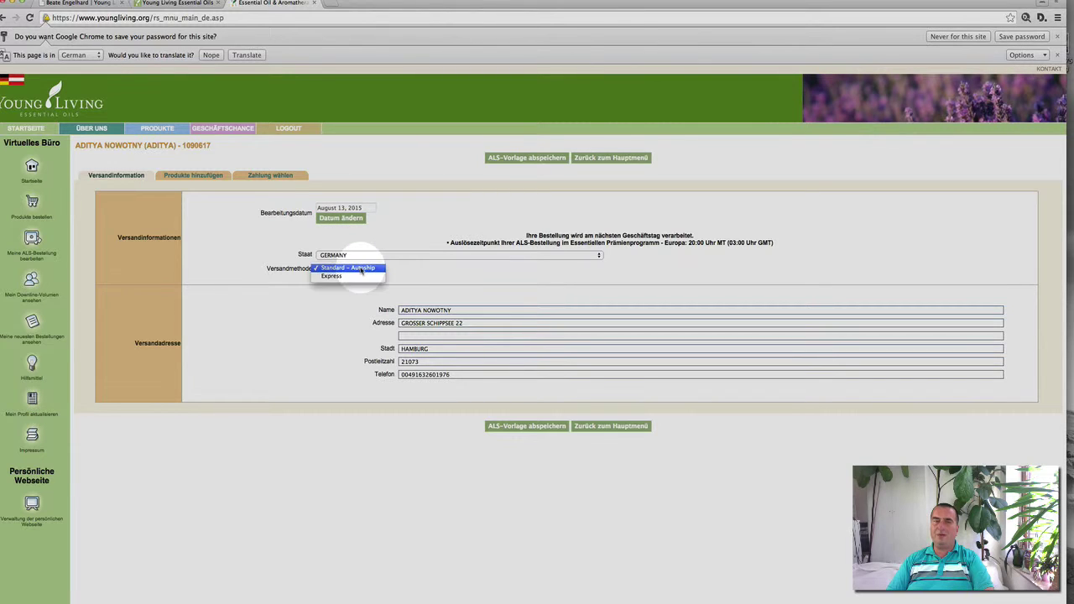
click(333, 277)
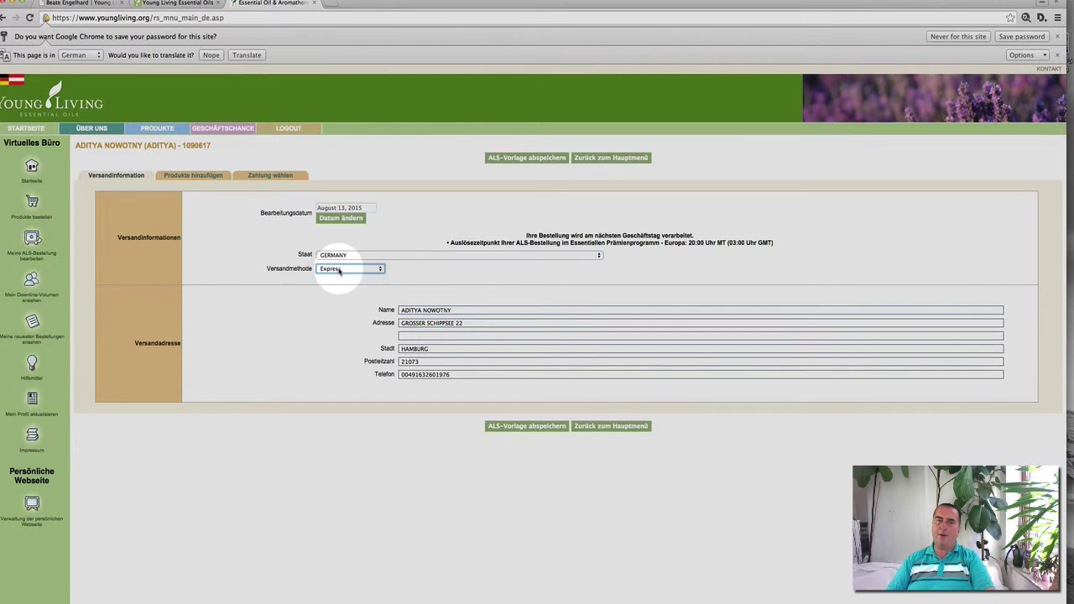
click(339, 270)
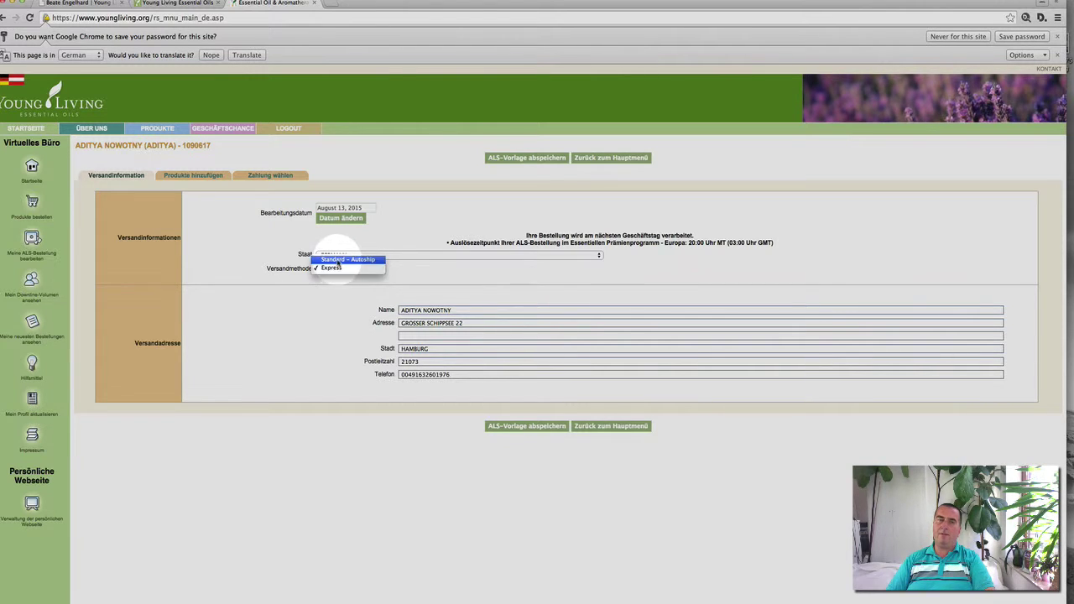
click(353, 256)
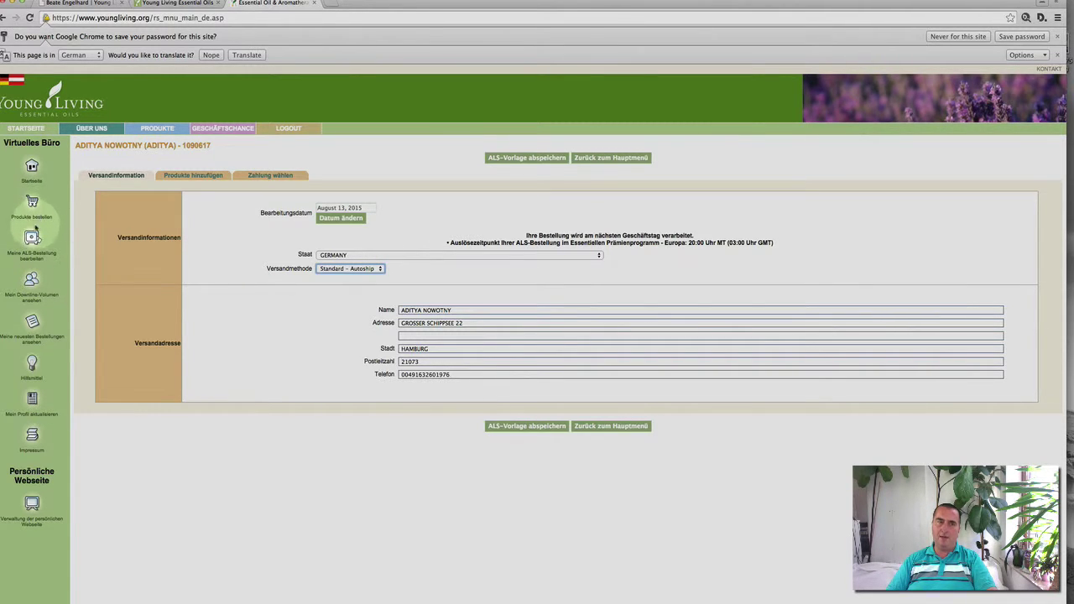
click(346, 269)
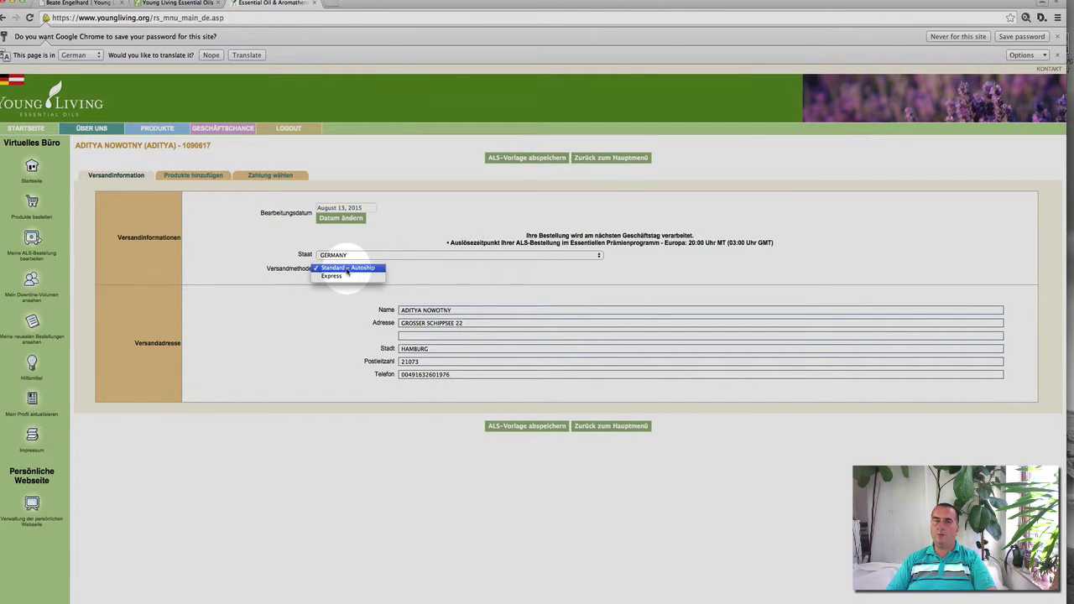
click(346, 268)
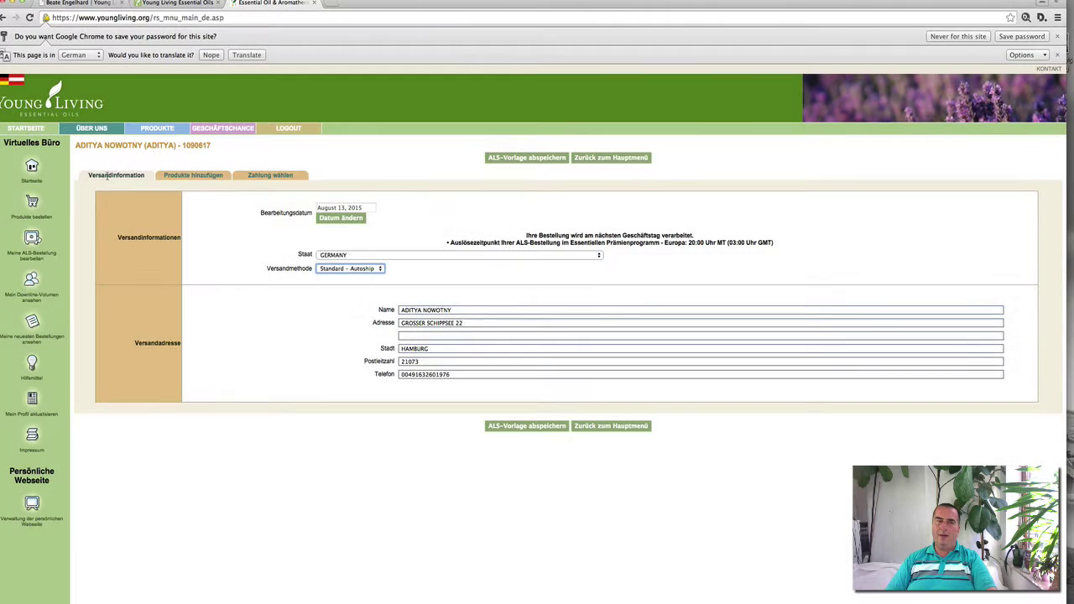
click(198, 180)
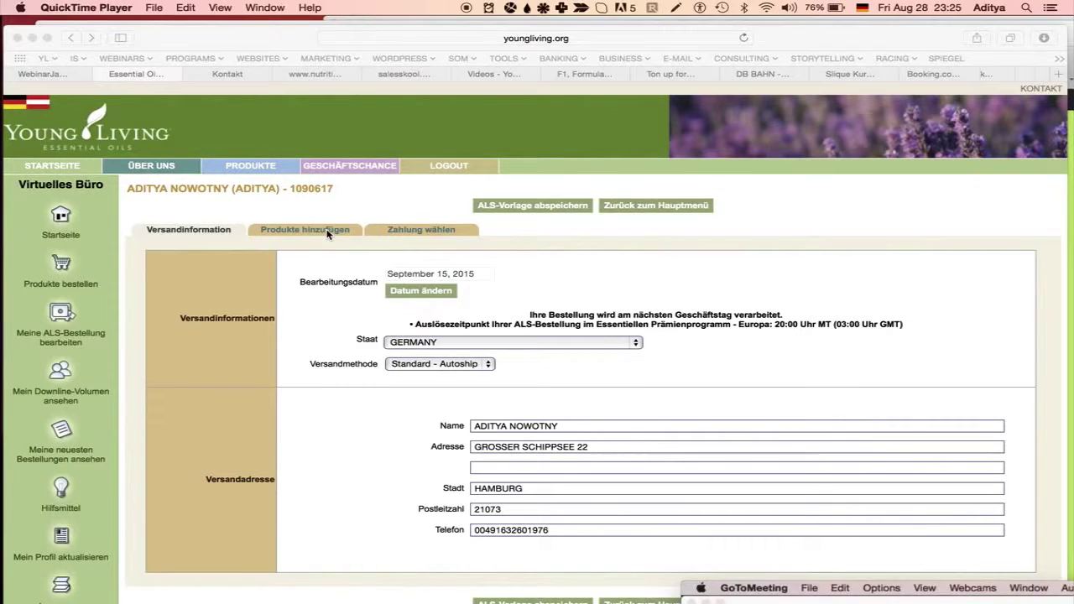
click(327, 234)
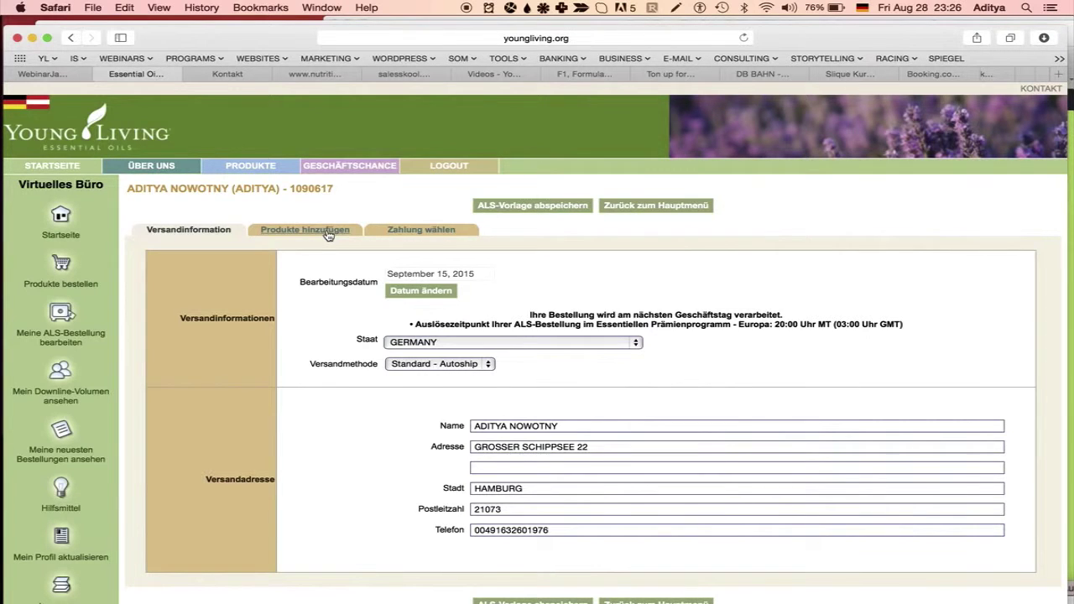
click(327, 234)
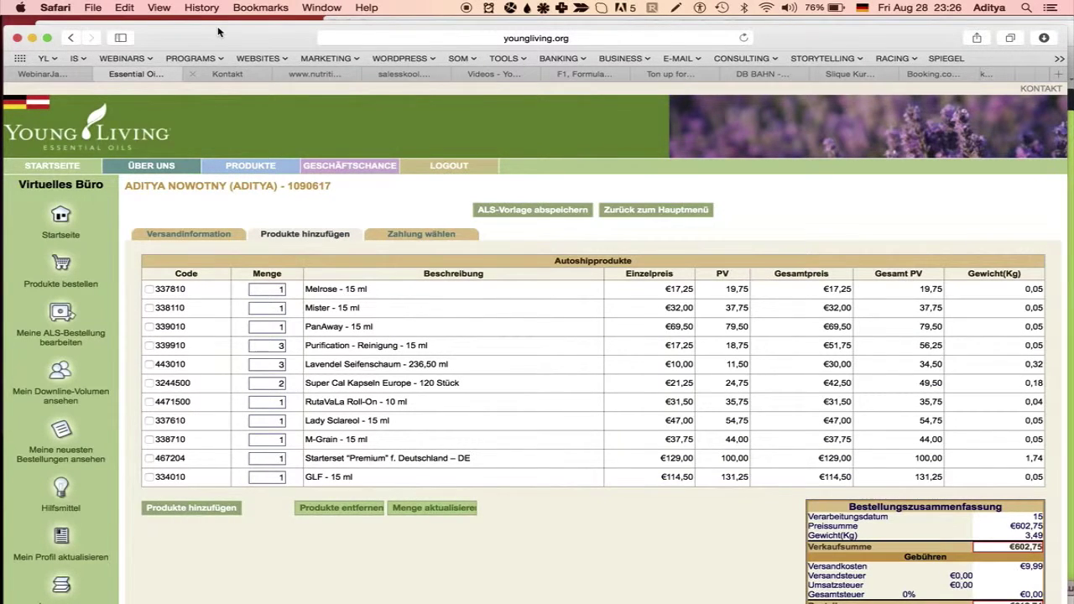
Step: Remove Melrose, PanAway, Lavendel Seifenschaum, Super Cal, RutaVaLa Roll-On, Lady Sclareol and M-Grain from the template
drag(219, 32, 222, 24)
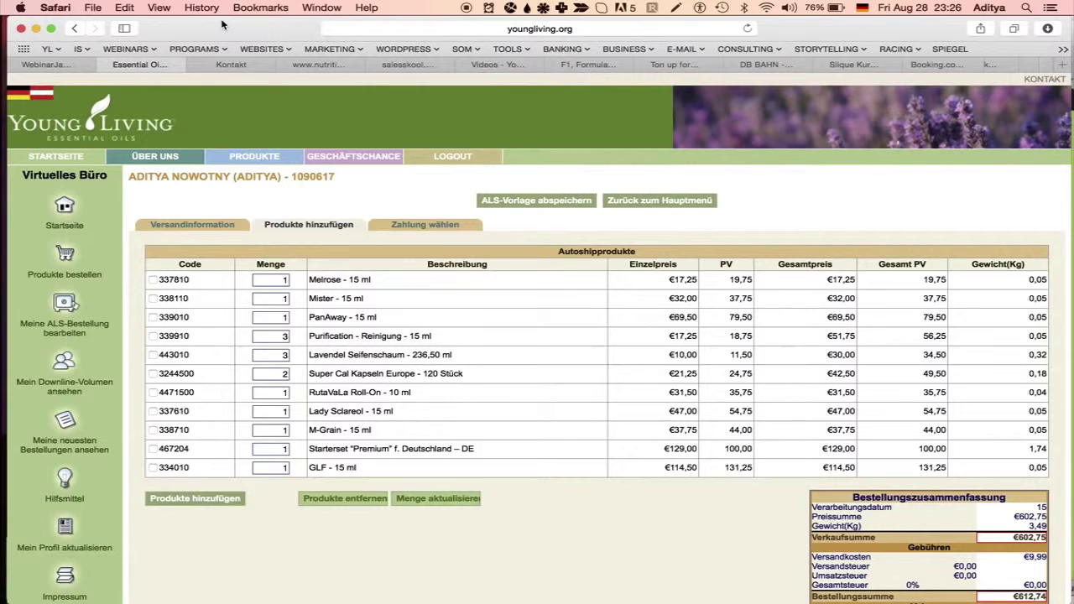
click(153, 281)
click(154, 318)
click(153, 355)
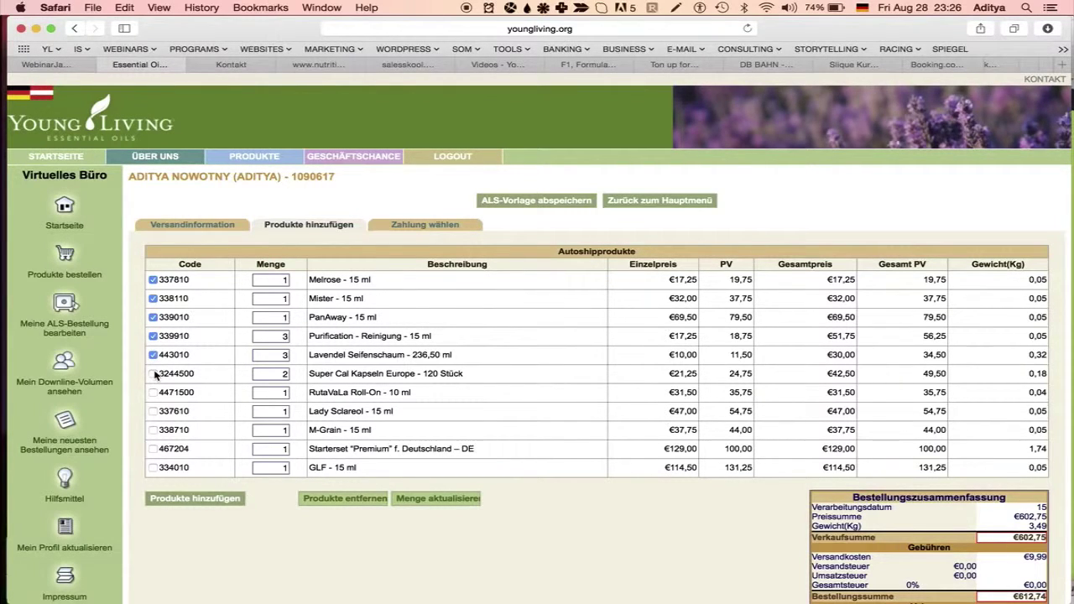
click(154, 374)
click(154, 393)
click(153, 412)
click(154, 432)
click(338, 501)
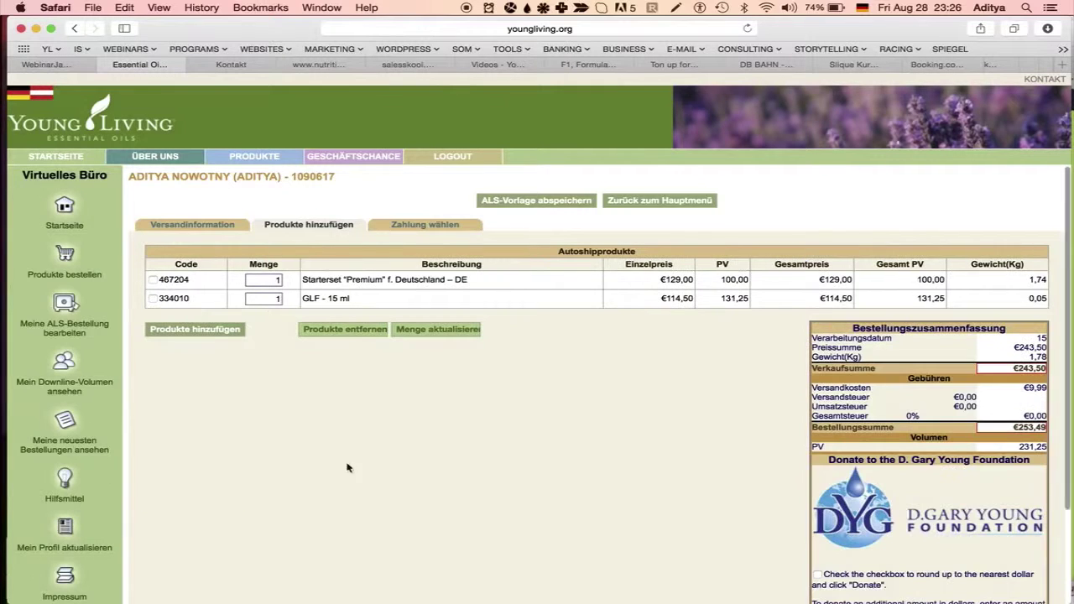
Step: Remove GLF too, leaving only the Premium starter set at €138,99
click(153, 299)
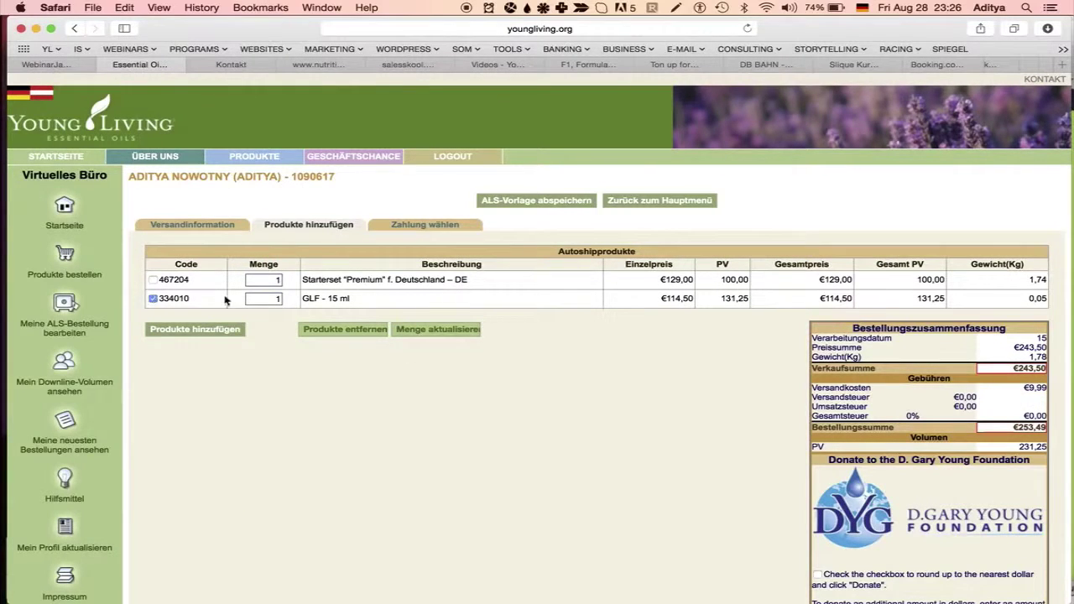
click(338, 331)
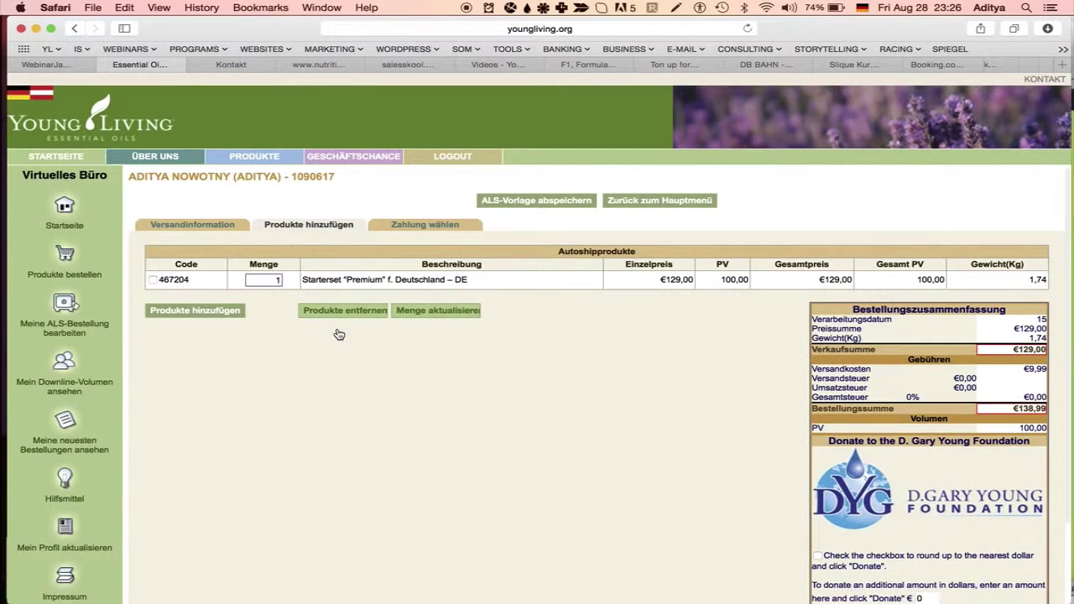
click(175, 311)
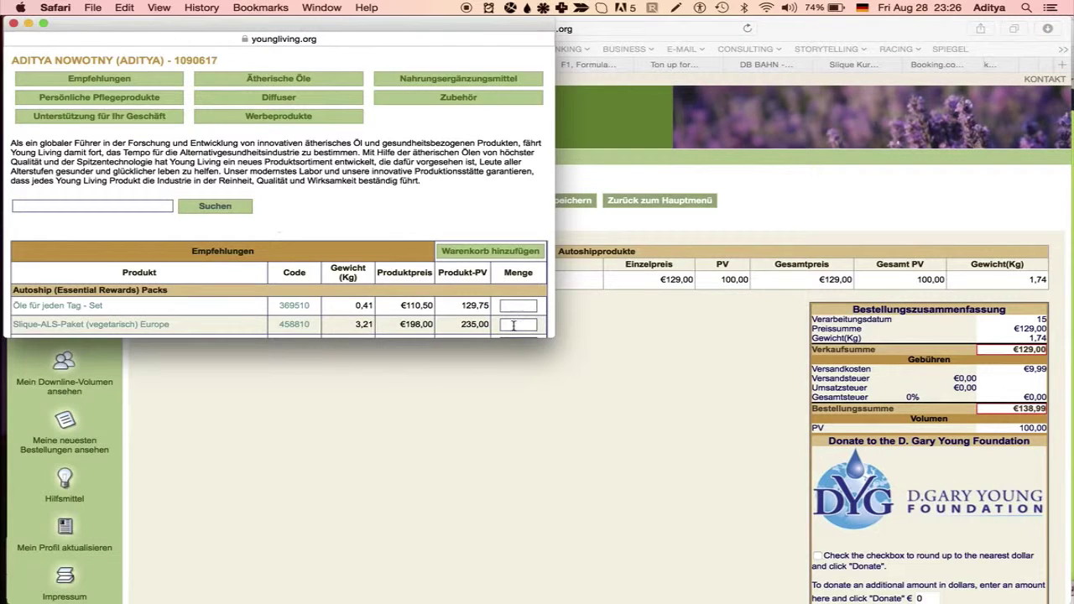
Step: Enlarge the product catalog window, glance through it, then close it
drag(552, 338, 974, 603)
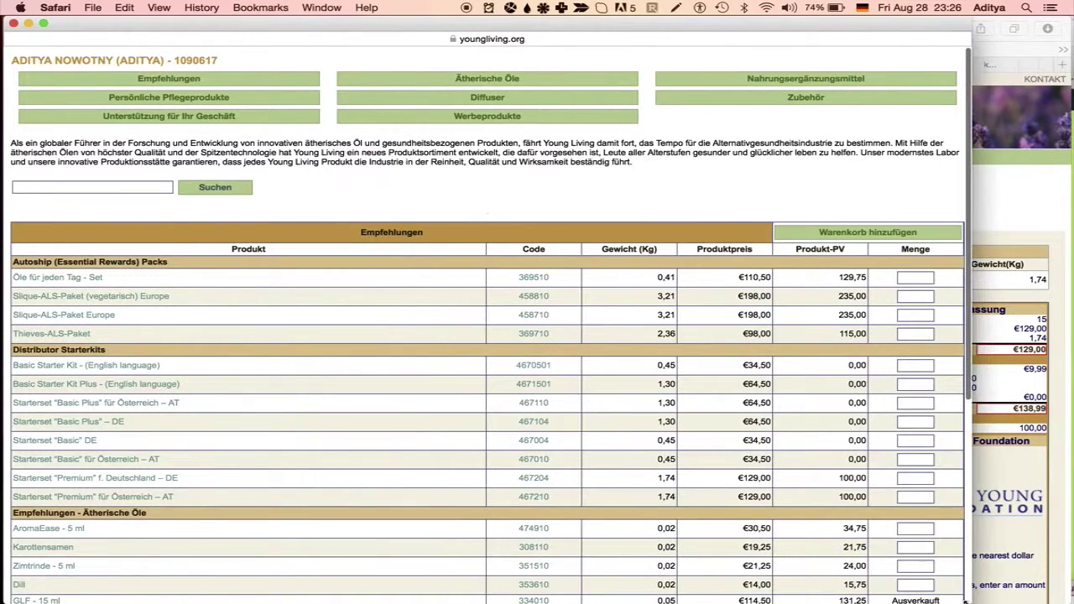
scroll(198, 331, down, 1)
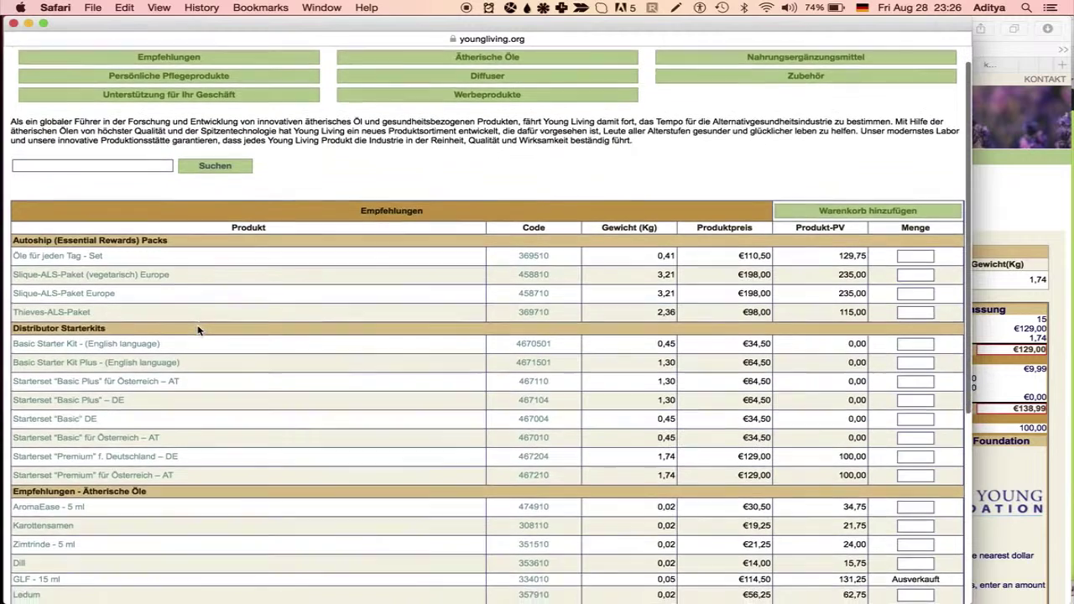
scroll(198, 331, up, 1)
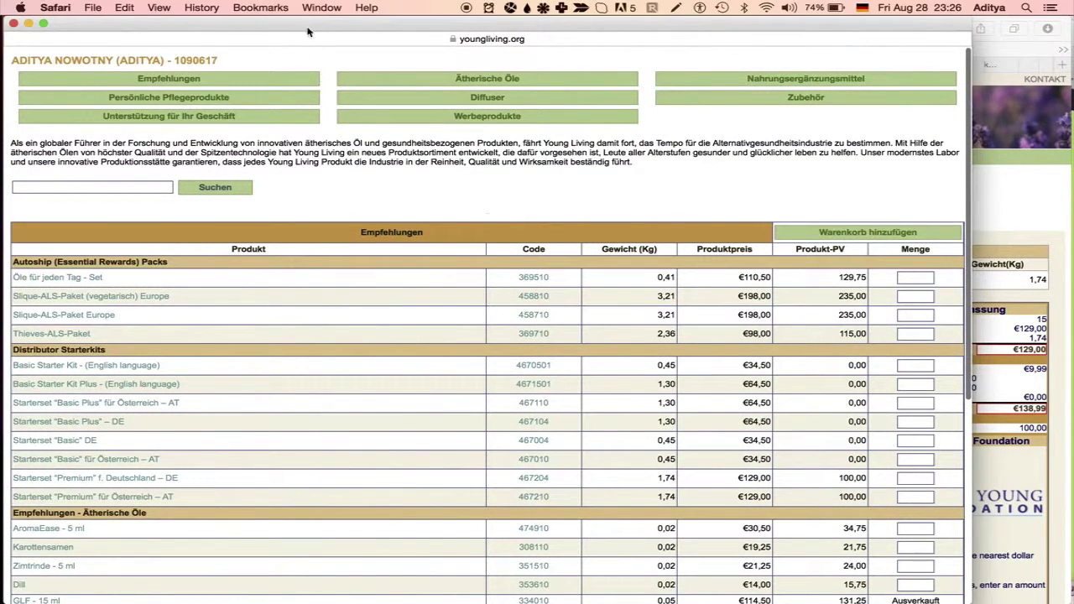
drag(304, 24, 299, 594)
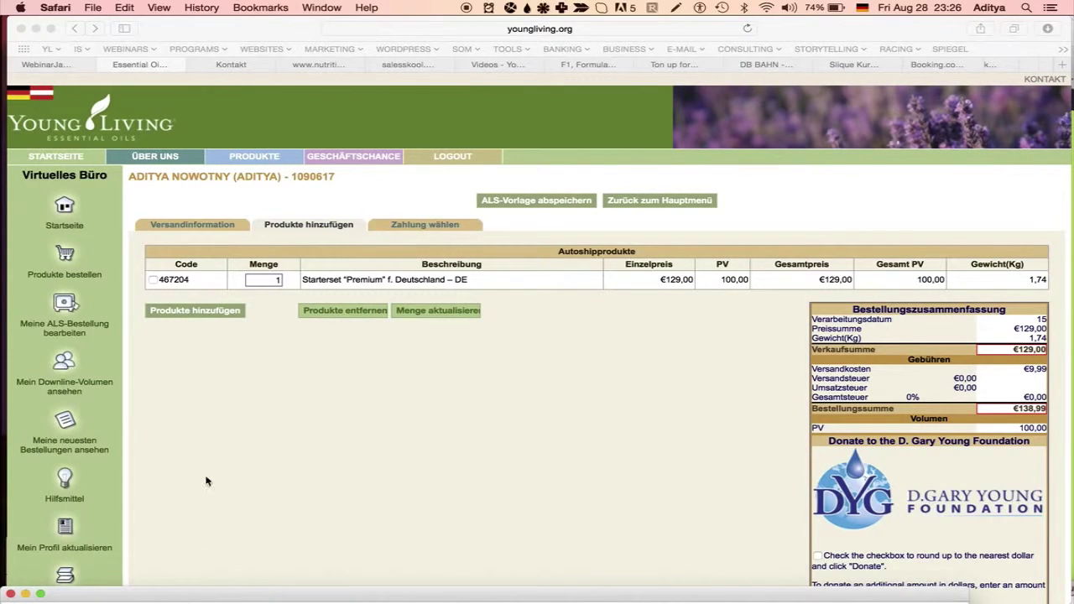
click(11, 594)
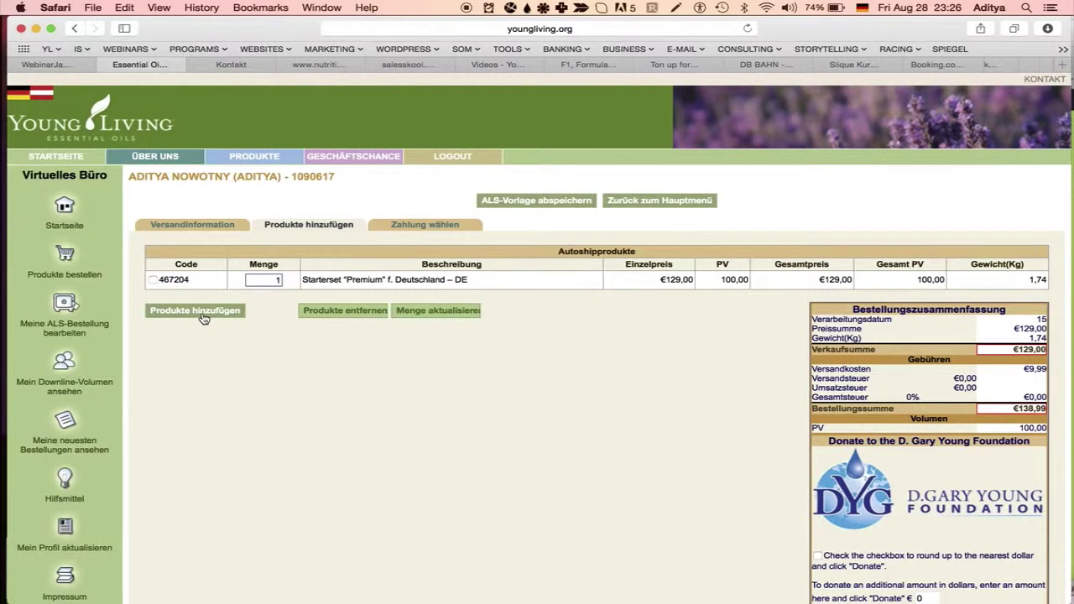
Step: Reopen the catalog at a larger size and scroll through the full Empfehlungen list
click(202, 312)
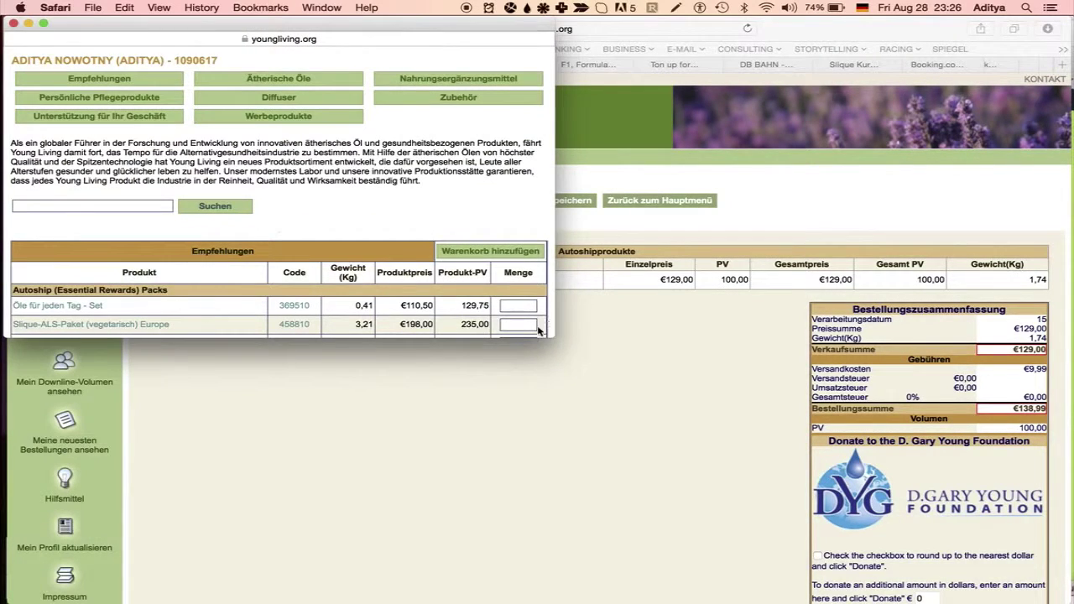
drag(547, 335, 911, 603)
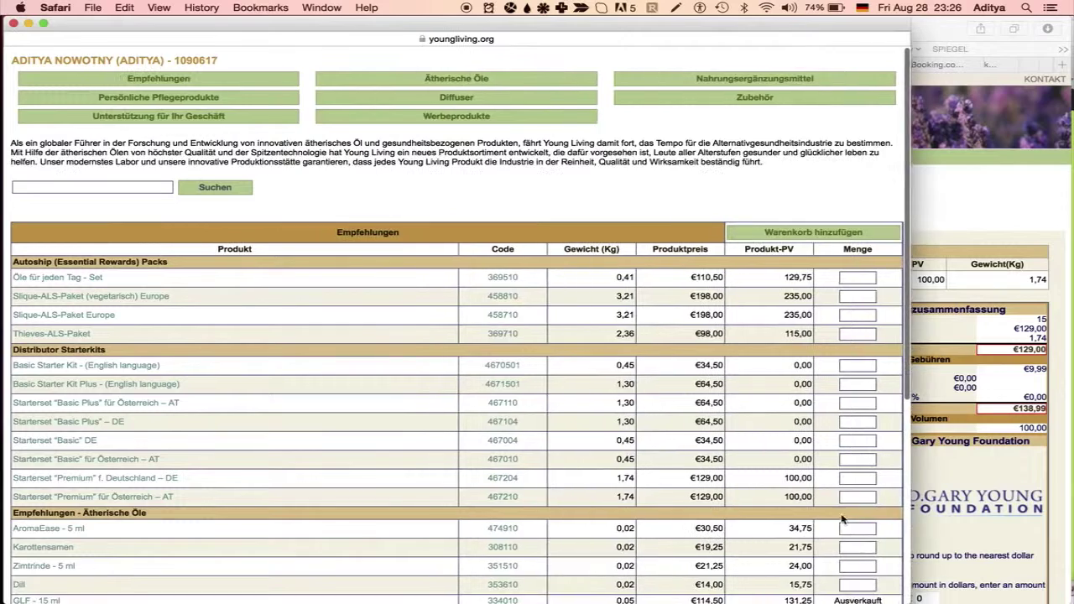
drag(165, 26, 209, 27)
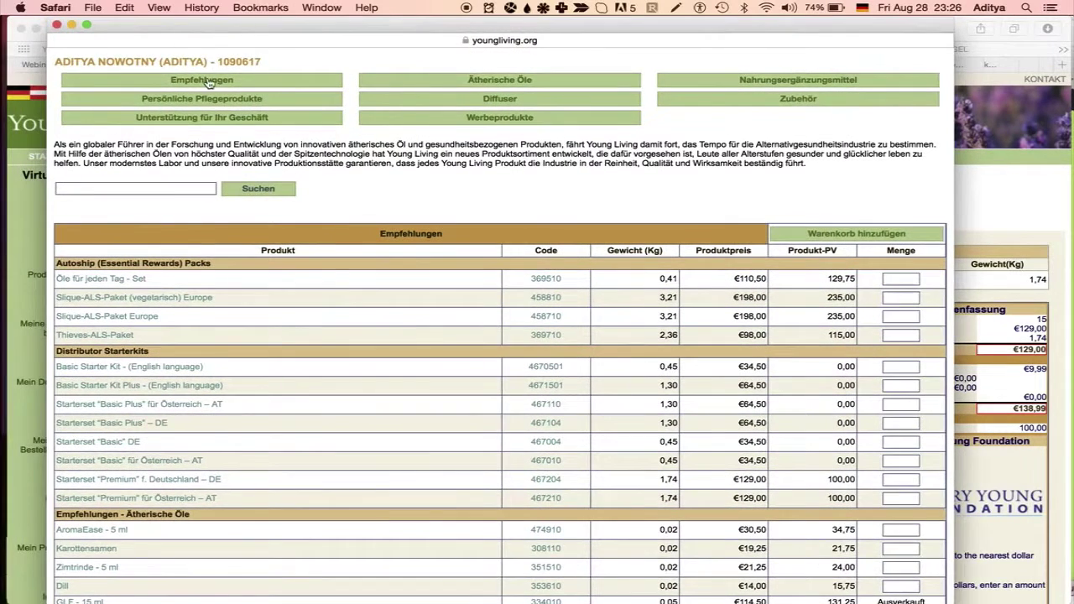
scroll(279, 295, down, 3)
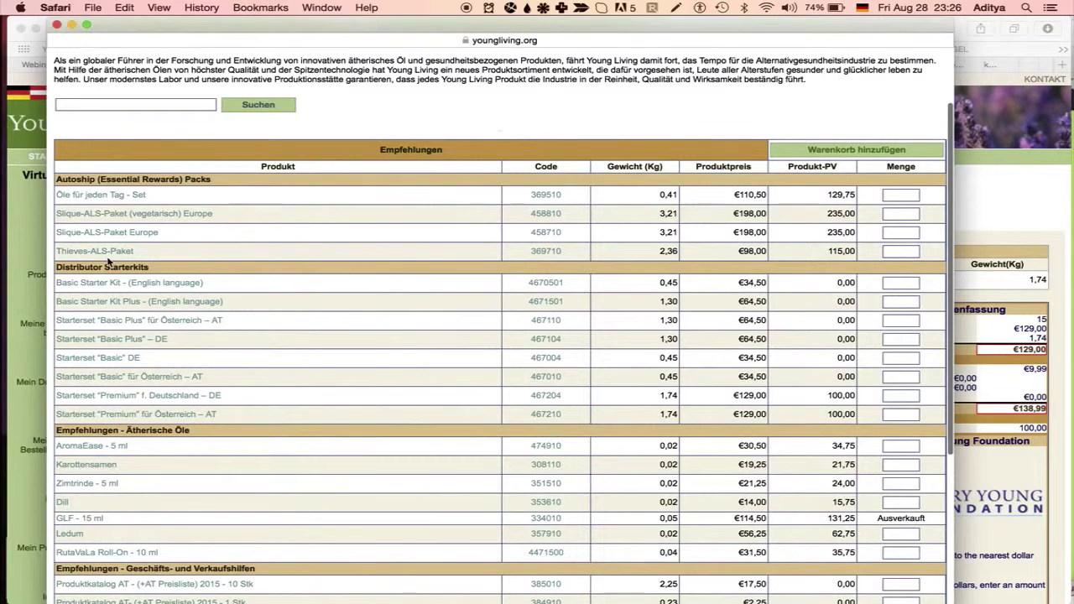
scroll(171, 396, down, 3)
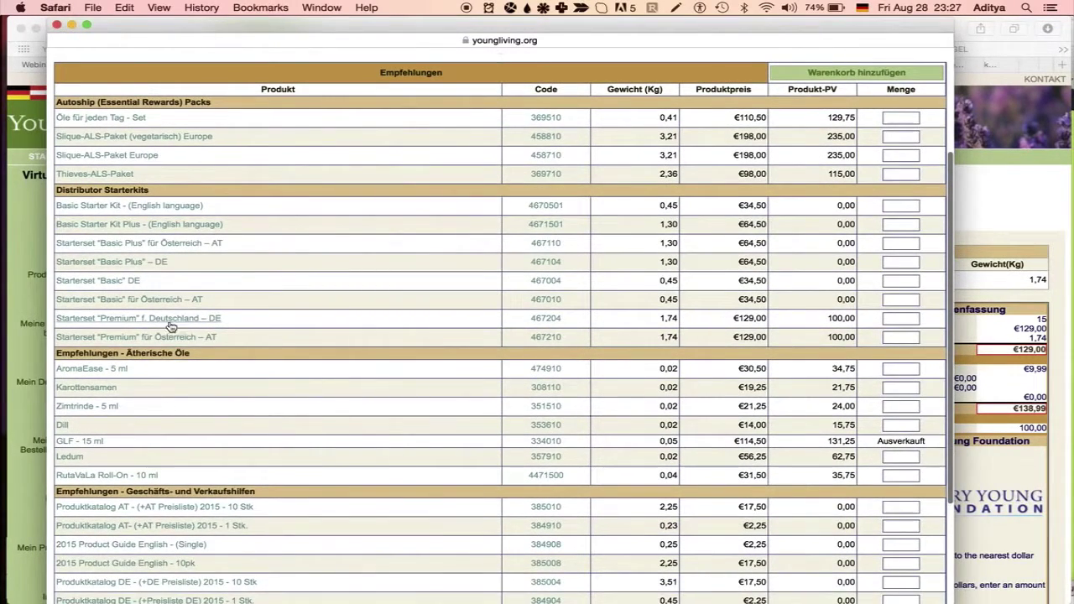
scroll(201, 329, down, 3)
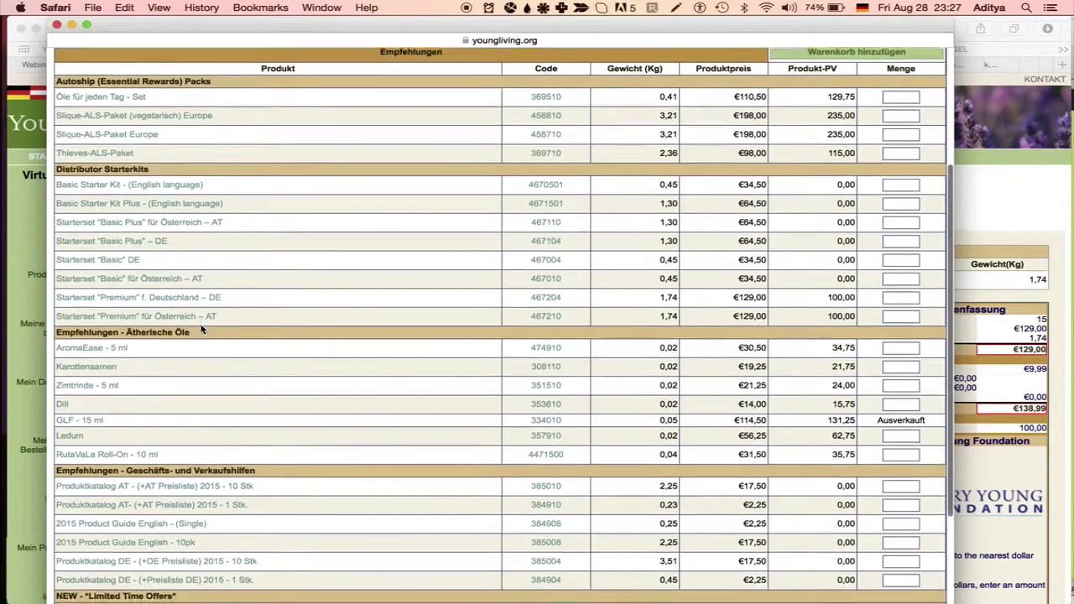
scroll(201, 329, down, 3)
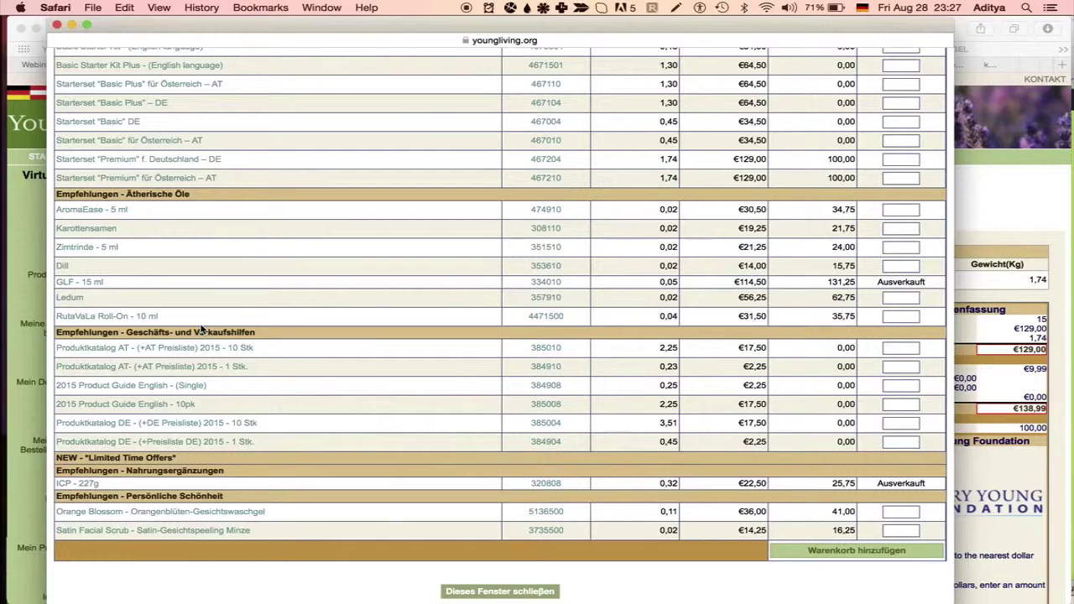
scroll(201, 329, up, 10)
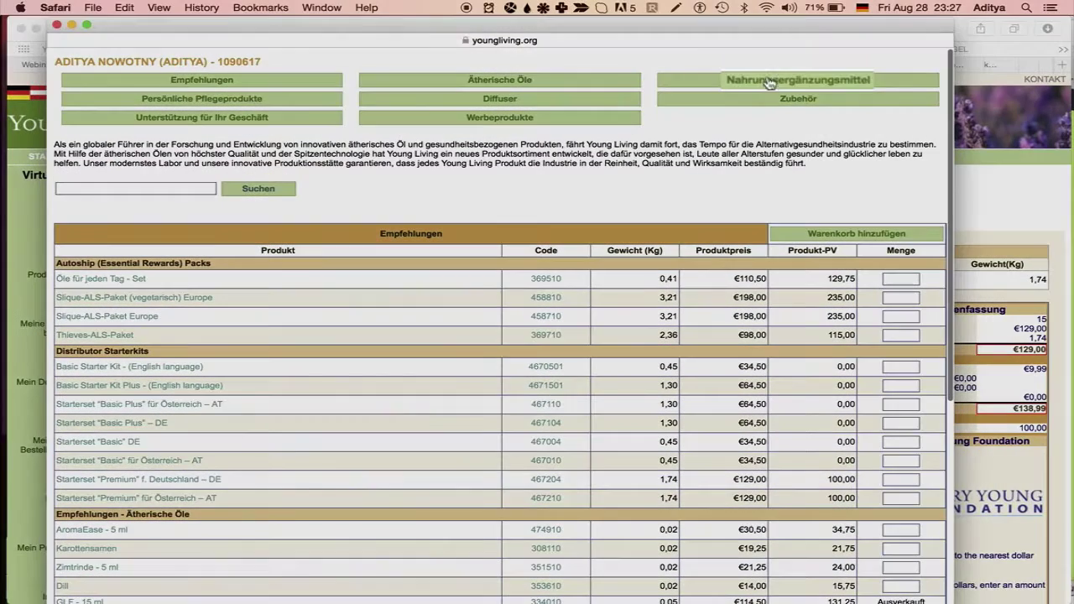
click(768, 80)
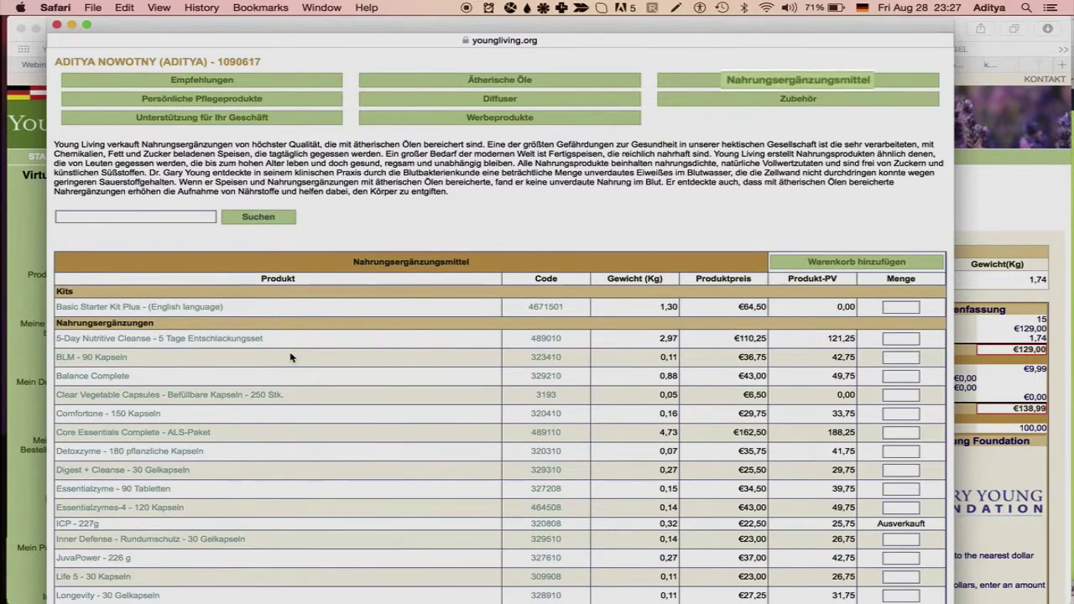
Step: Add one NingXia Red ALS-Paket from supplements, bringing the order to €301,24 and 281,50 PV
scroll(291, 358, down, 6)
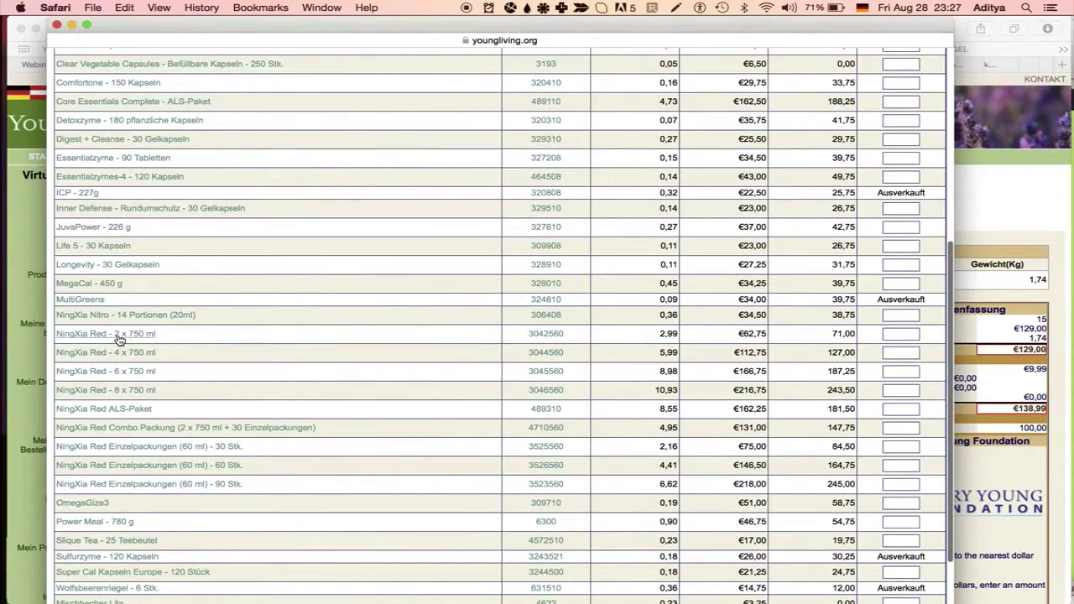
drag(115, 339, 126, 419)
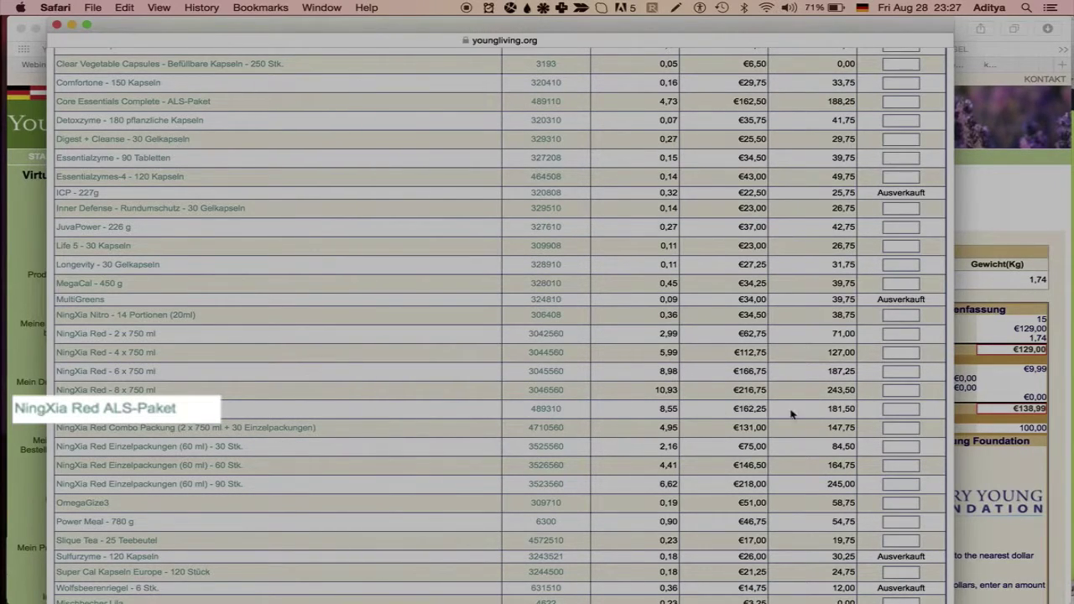
click(885, 409)
text(1)
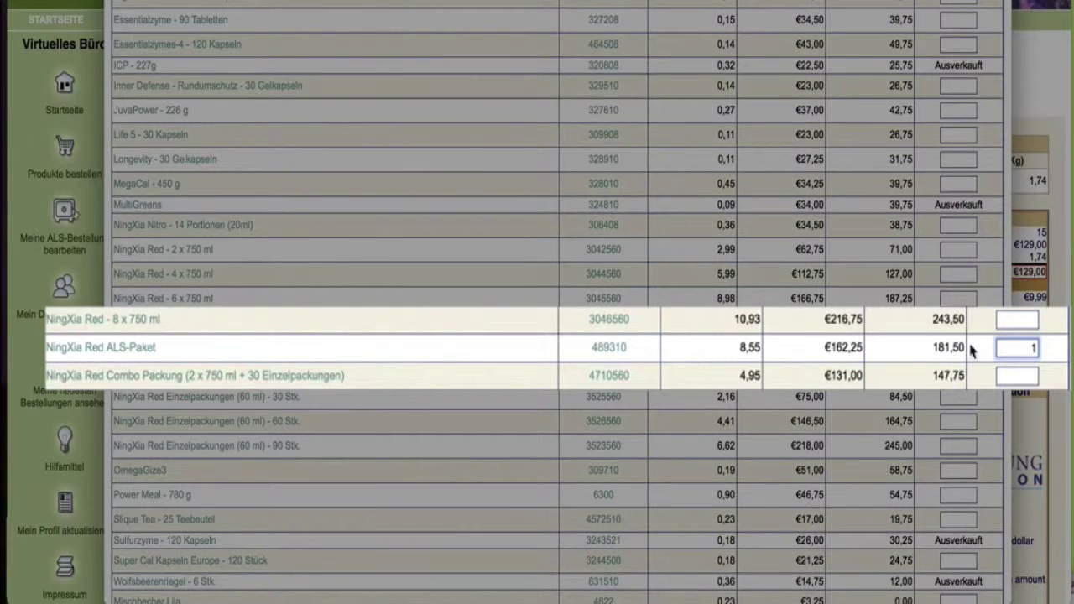
scroll(70, 350, down, 3)
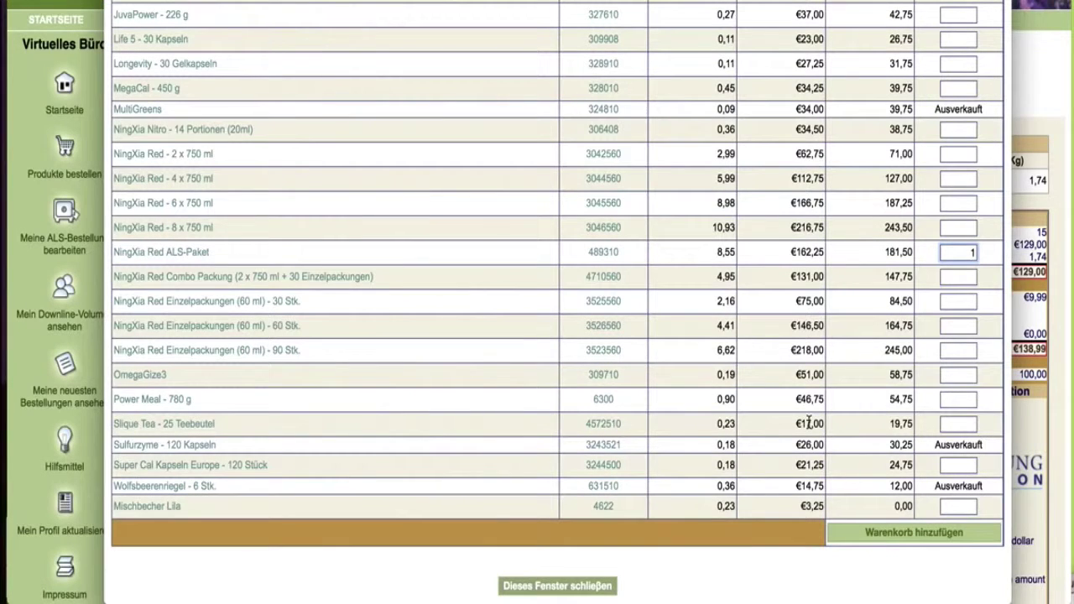
click(901, 537)
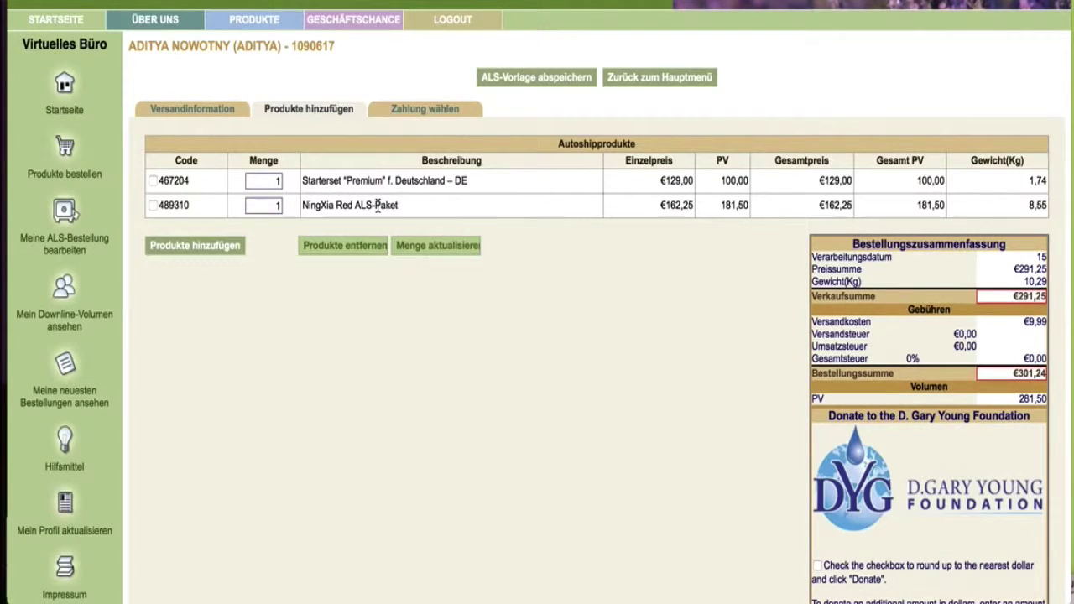
Step: Reopen the product catalog enlarged, showing the Empfehlungen autoship packs and starter kits
click(215, 248)
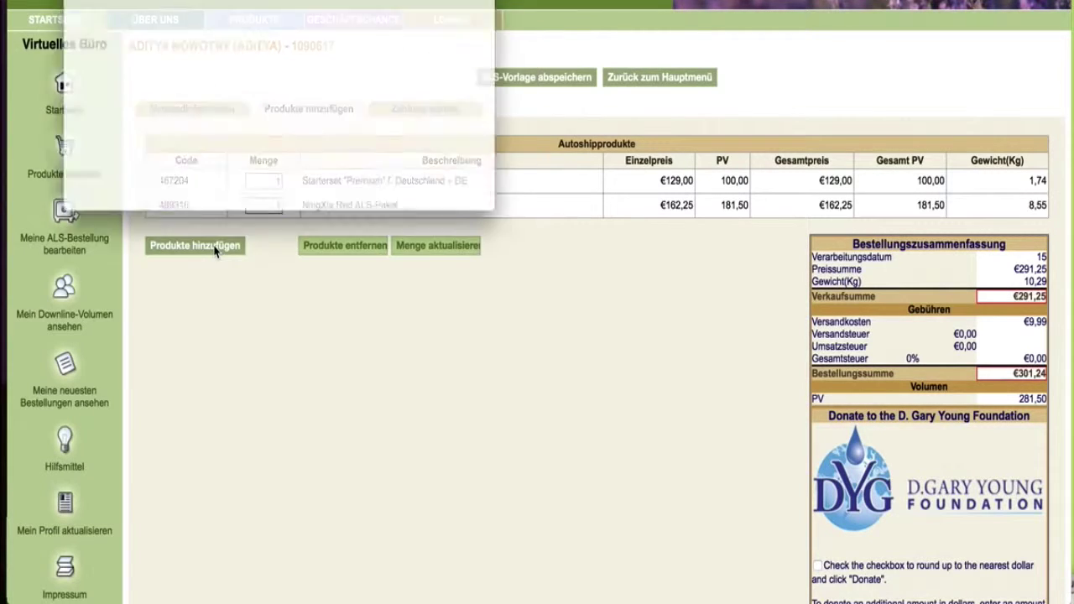
drag(552, 253, 1032, 601)
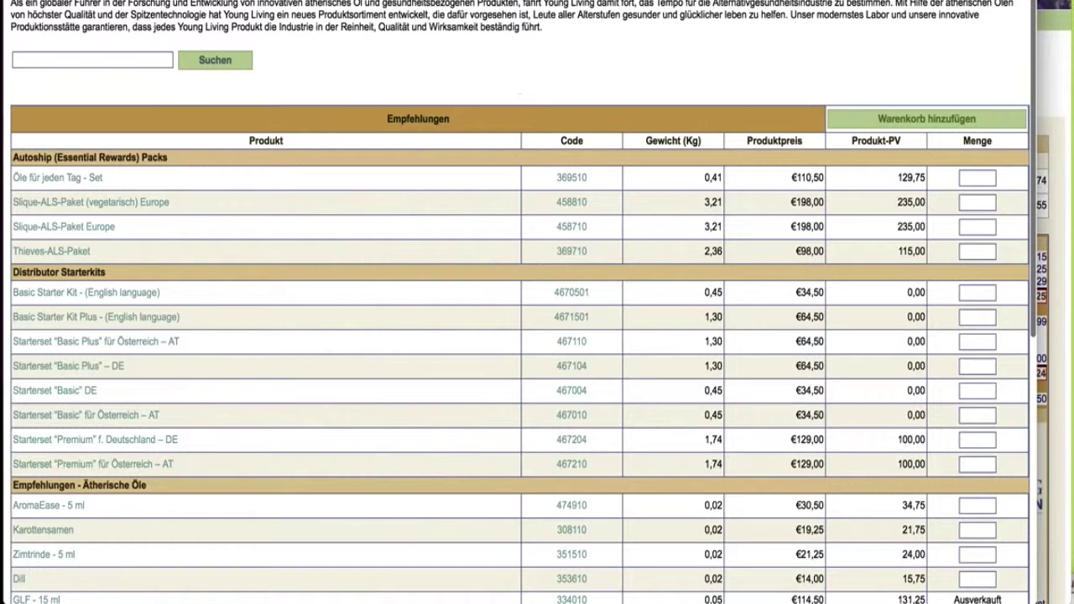
scroll(520, 335, down, 10)
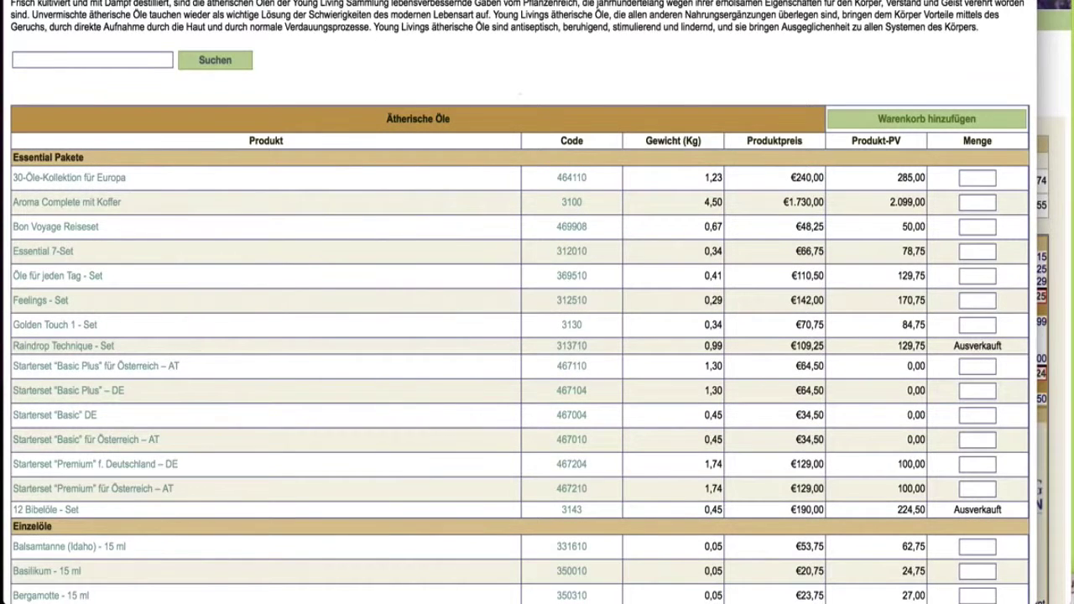
scroll(406, 364, down, 5)
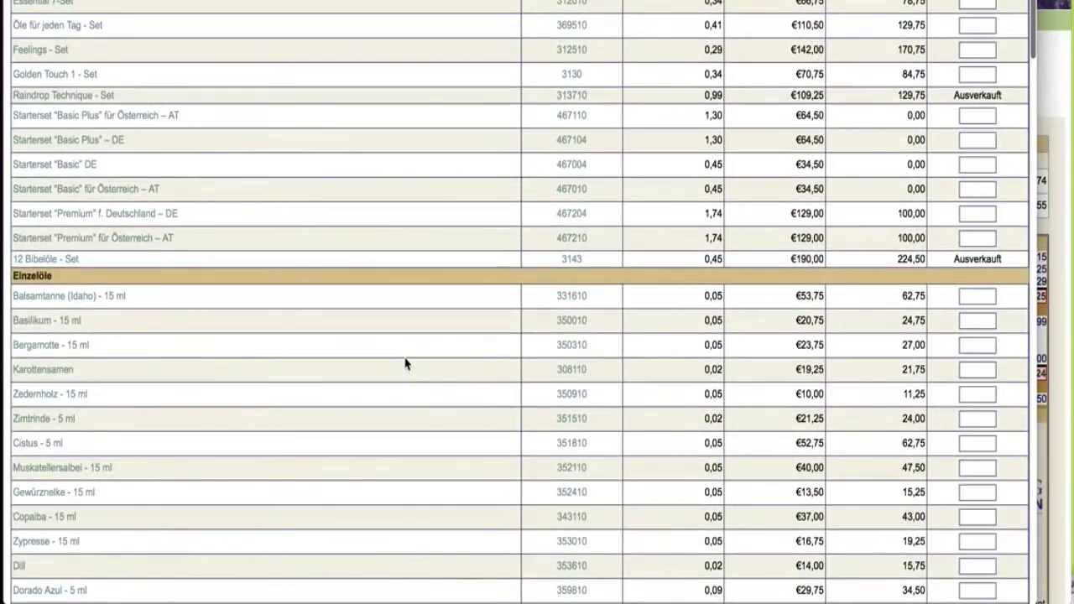
scroll(405, 363, down, 6)
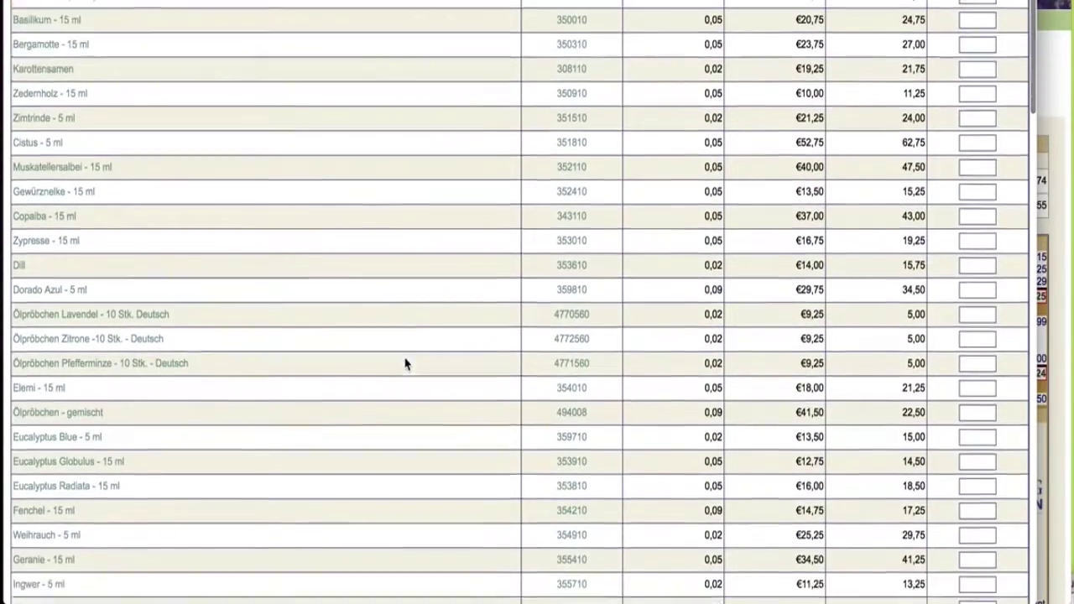
scroll(406, 364, down, 4)
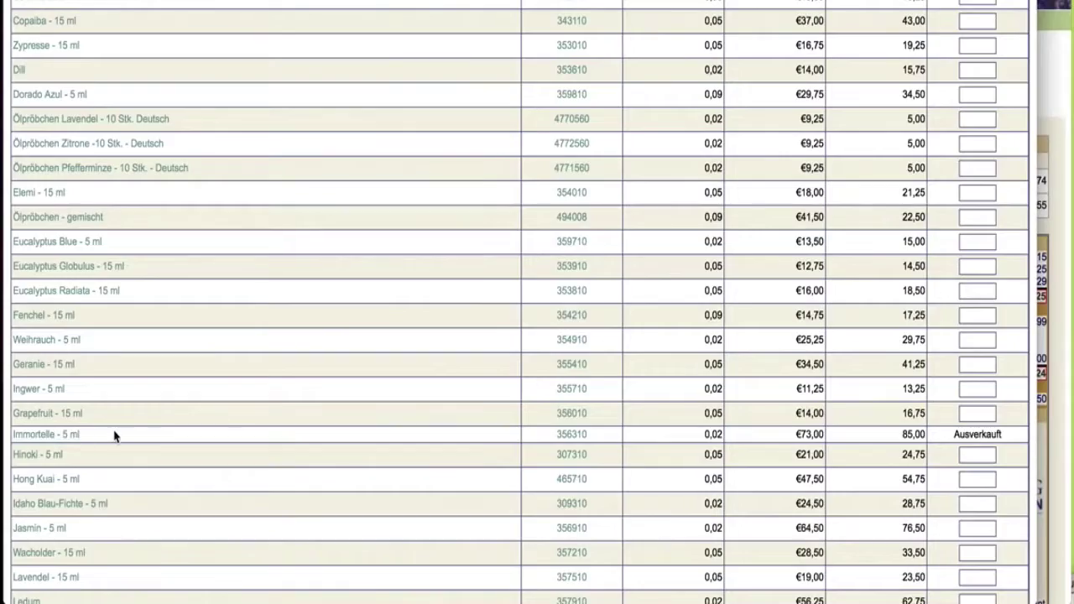
scroll(115, 435, down, 10)
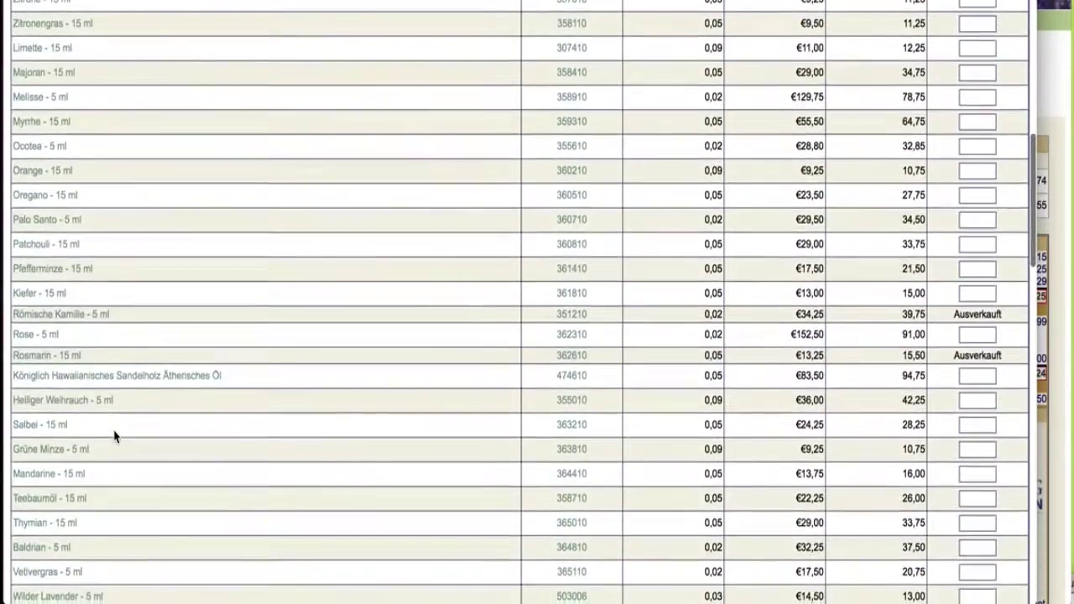
scroll(115, 436, up, 3)
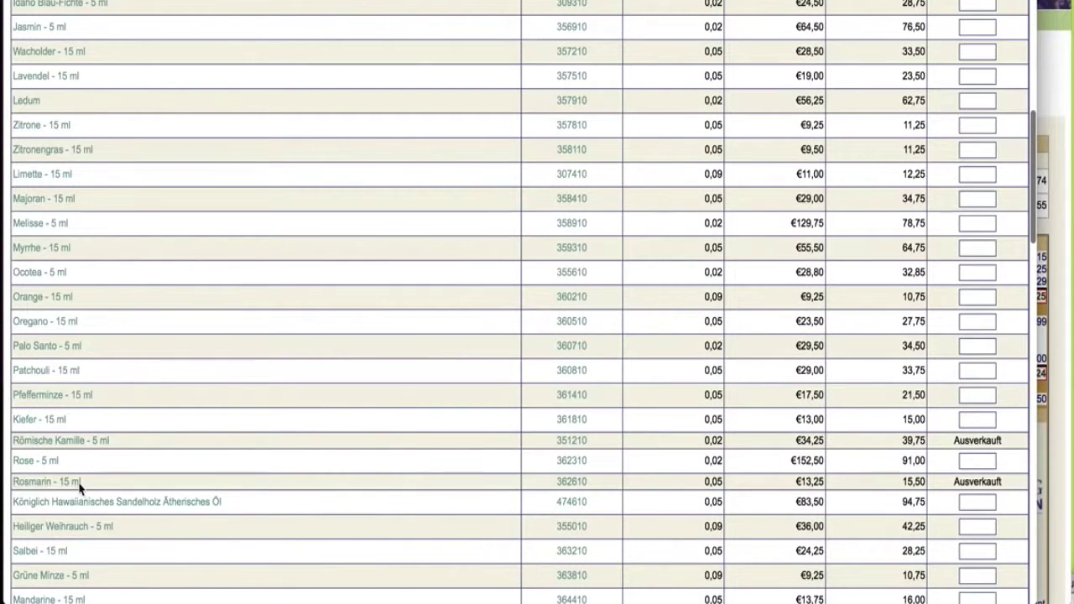
scroll(137, 487, down, 5)
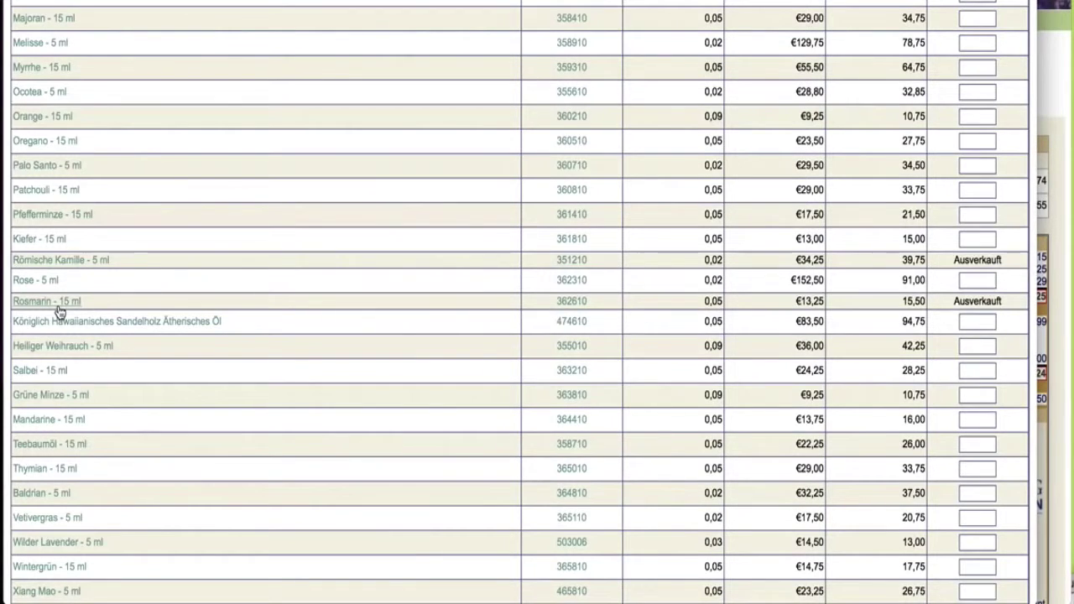
scroll(59, 311, down, 10)
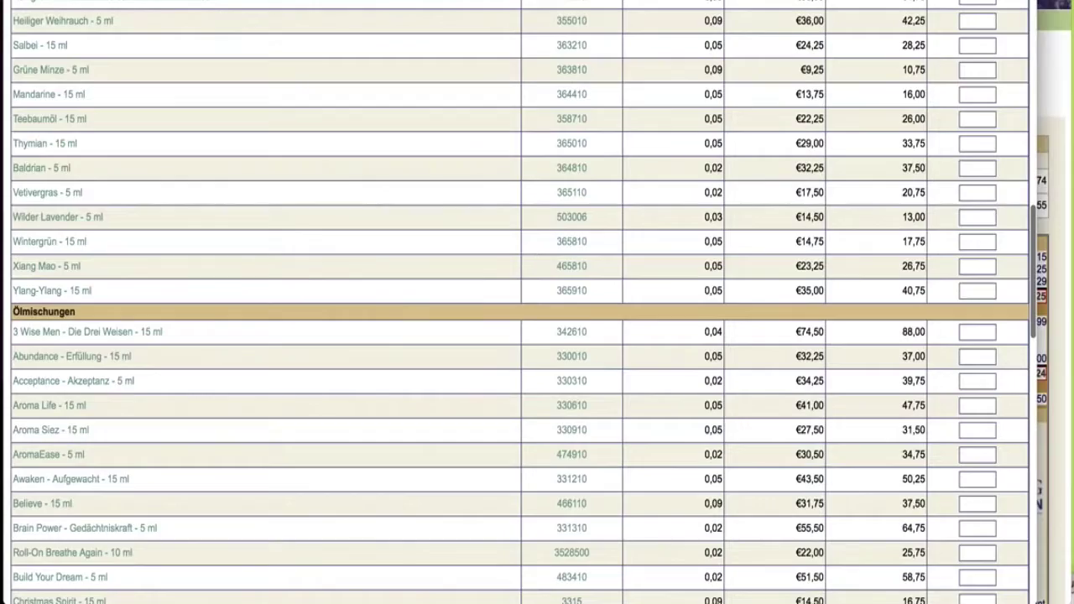
scroll(240, 312, down, 10)
scroll(240, 313, up, 6)
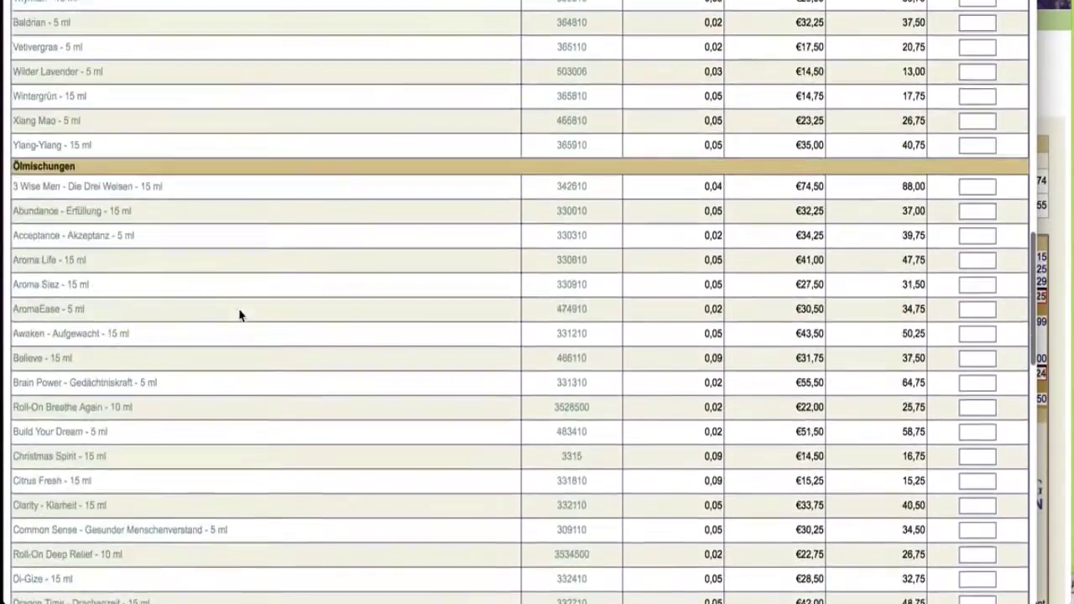
scroll(241, 312, down, 14)
scroll(240, 314, down, 4)
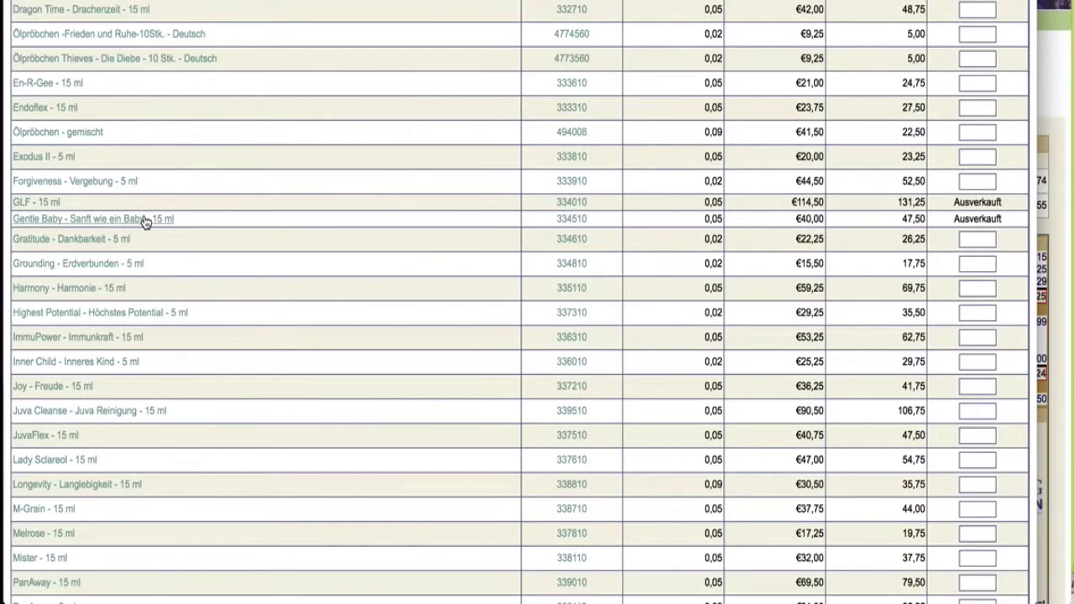
scroll(144, 220, down, 3)
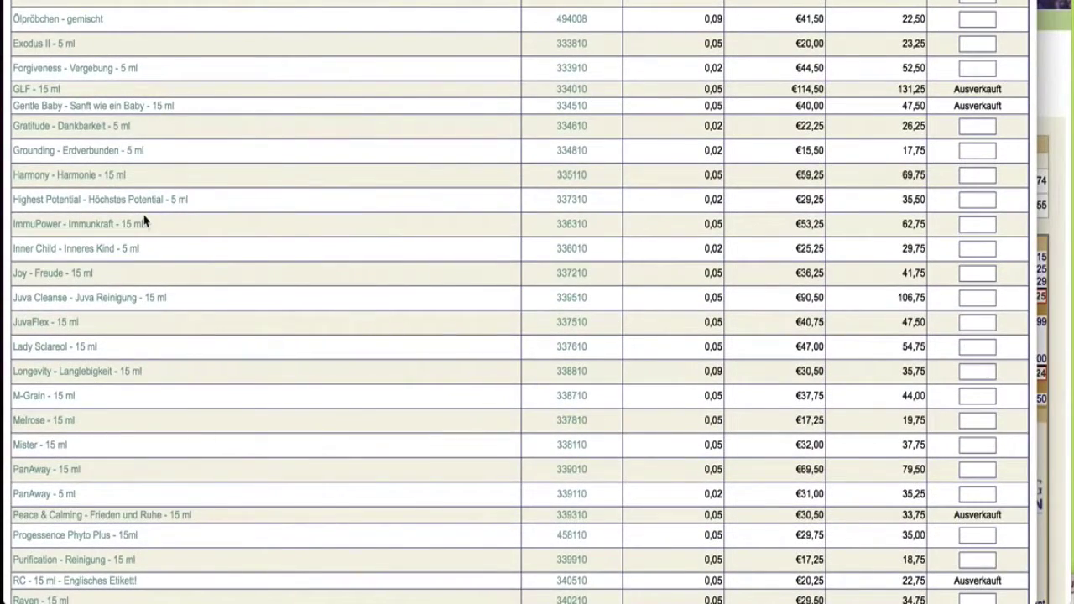
scroll(144, 220, down, 7)
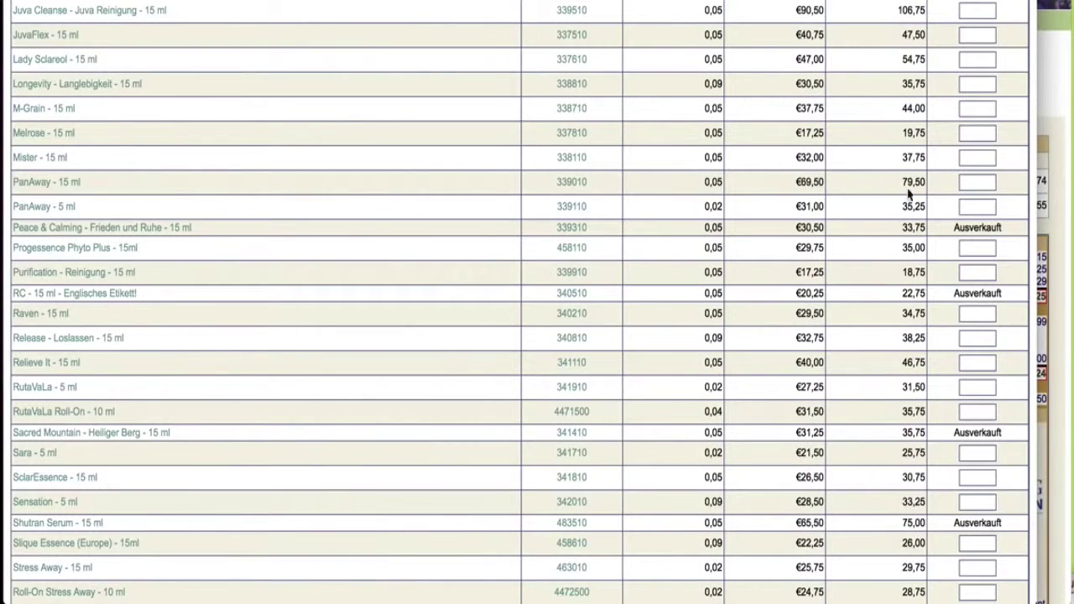
Step: Enter quantity 1 for PanAway 15 ml, Progessence Phyto Plus and Purification 15 ml
click(985, 182)
text(1)
click(970, 248)
text(1)
click(987, 273)
text(1)
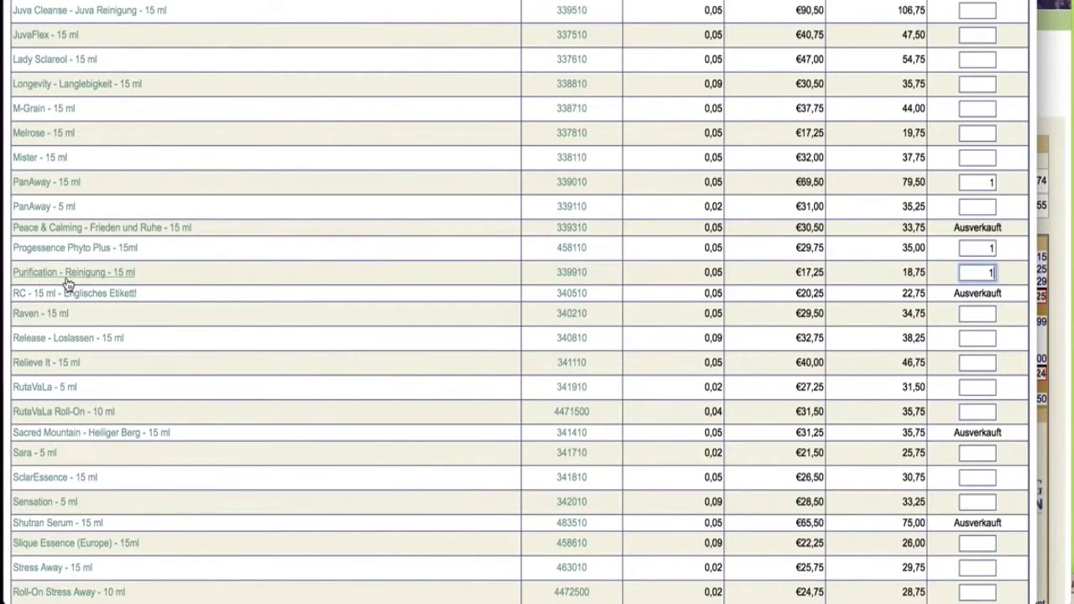
Step: Enter quantity 1 for Raven 15 ml, Relieve It and RutaVaLa 5 ml, noting sold-out Sacred Mountain
scroll(106, 281, down, 3)
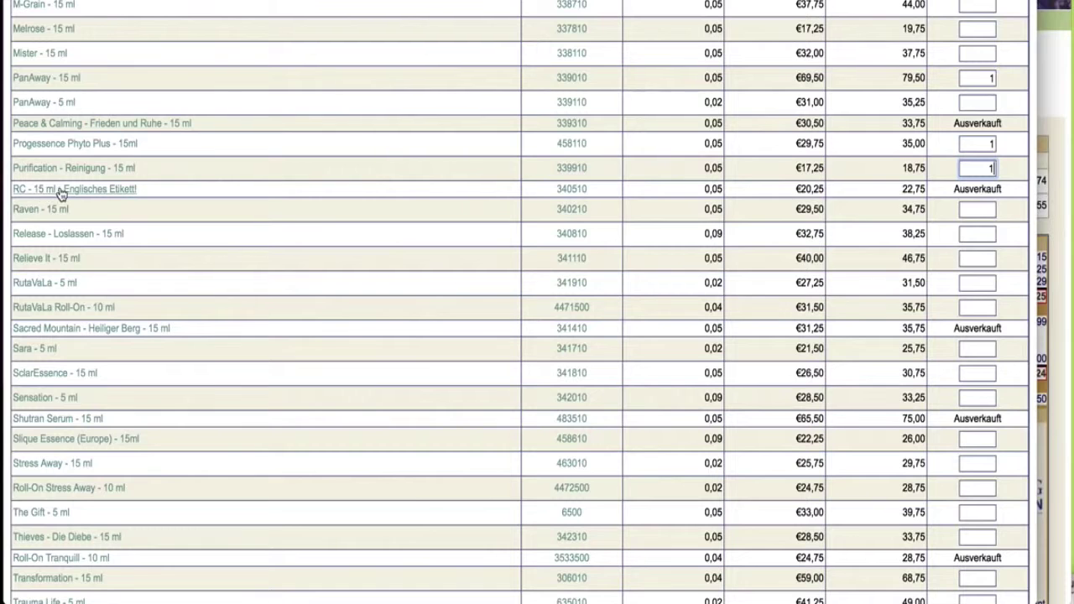
scroll(156, 209, down, 2)
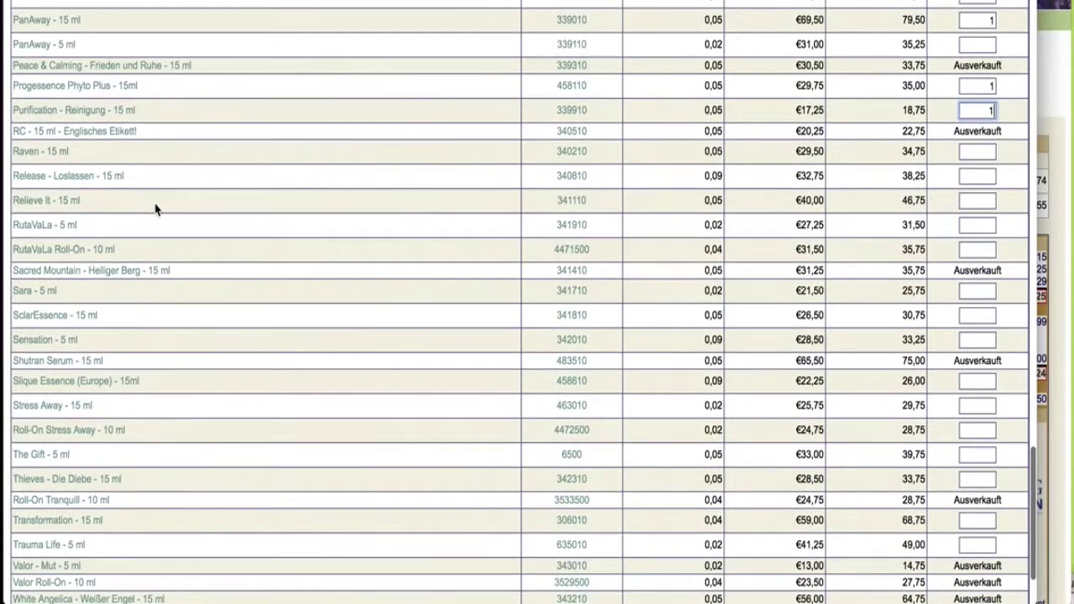
click(981, 151)
text(1)
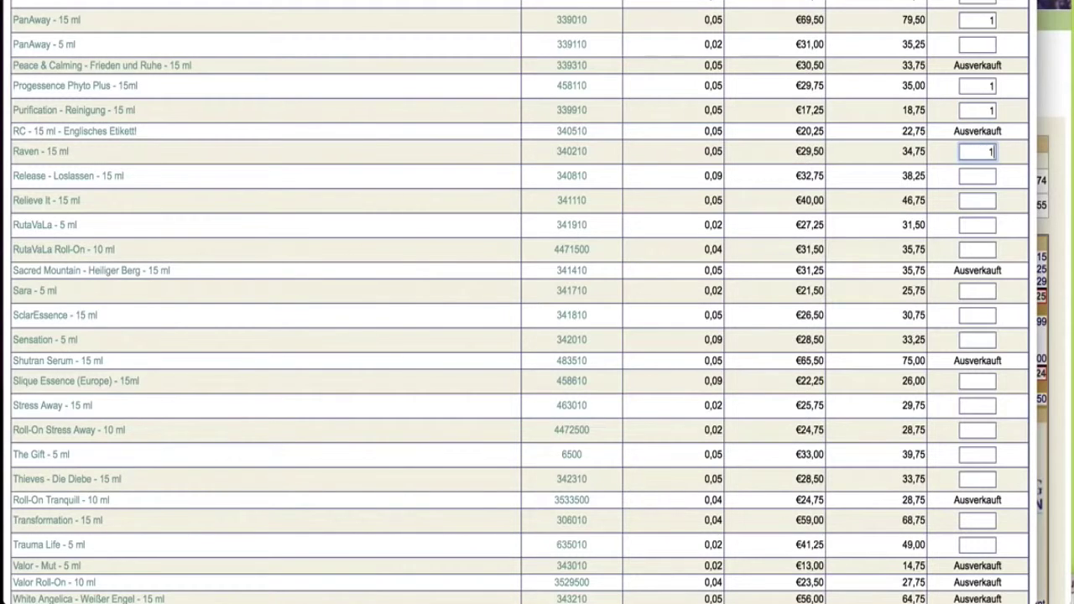
click(980, 200)
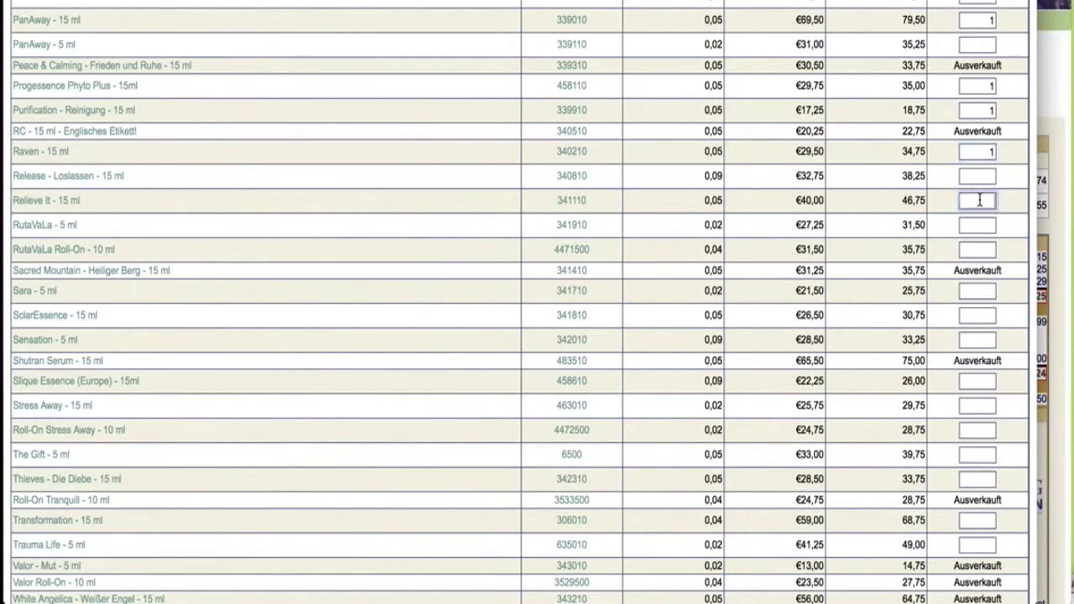
text(1)
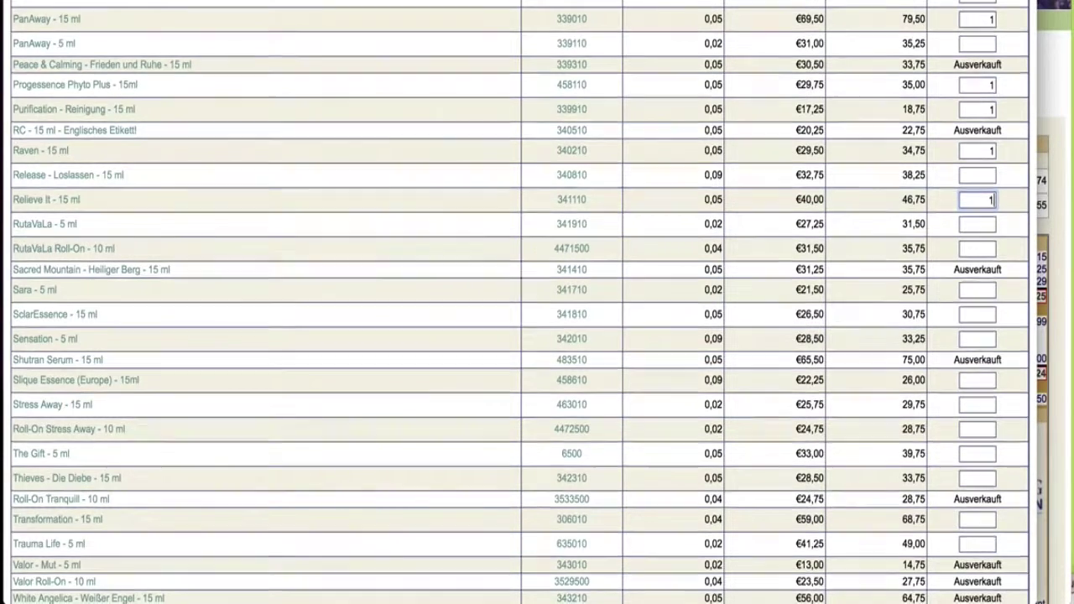
scroll(974, 172, down, 1)
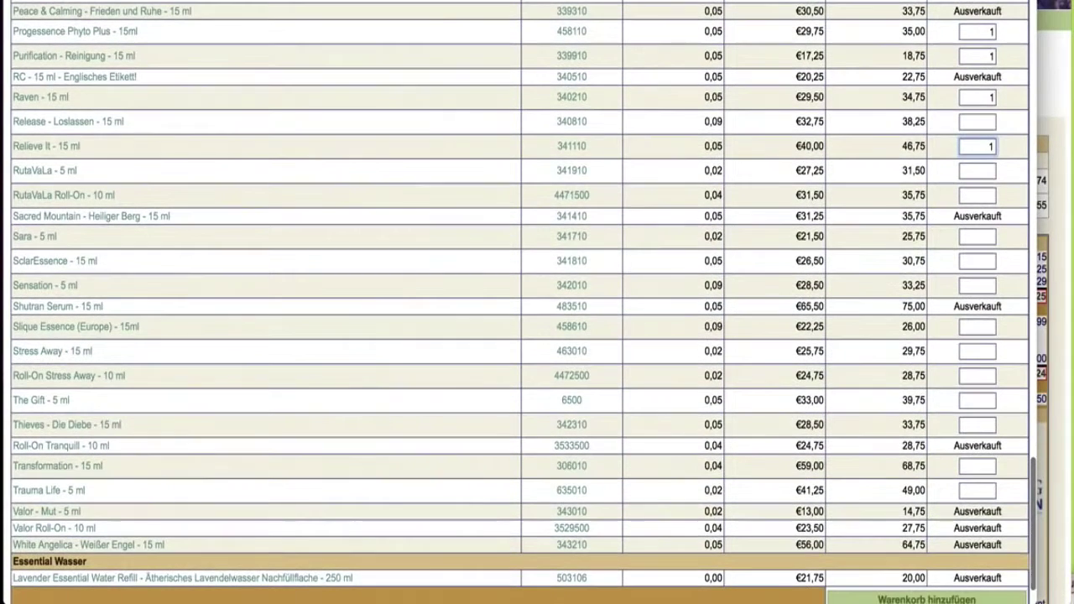
click(979, 172)
text(1)
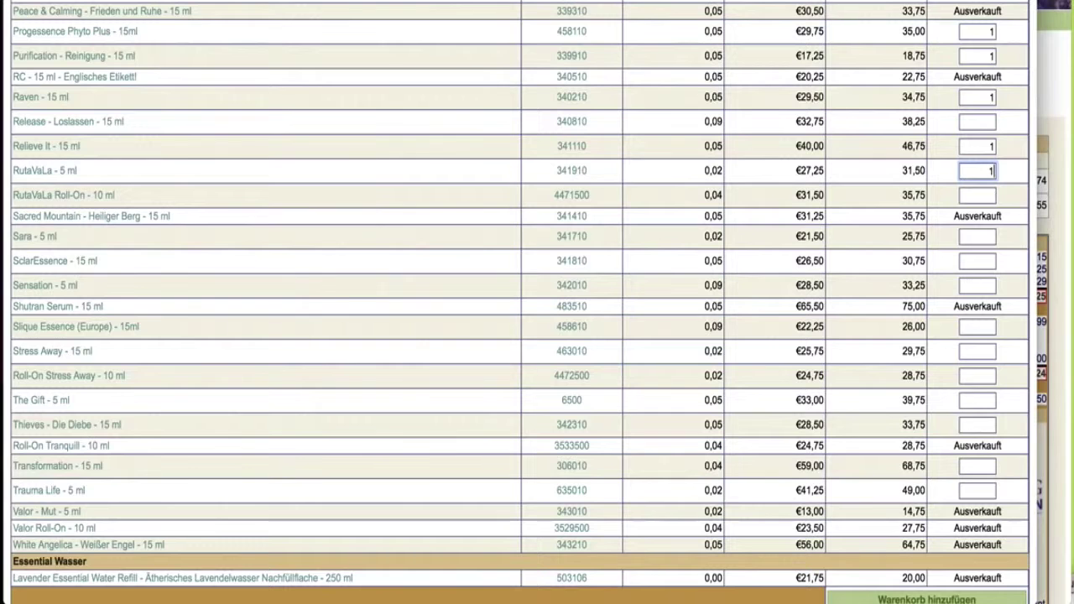
scroll(978, 172, down, 1)
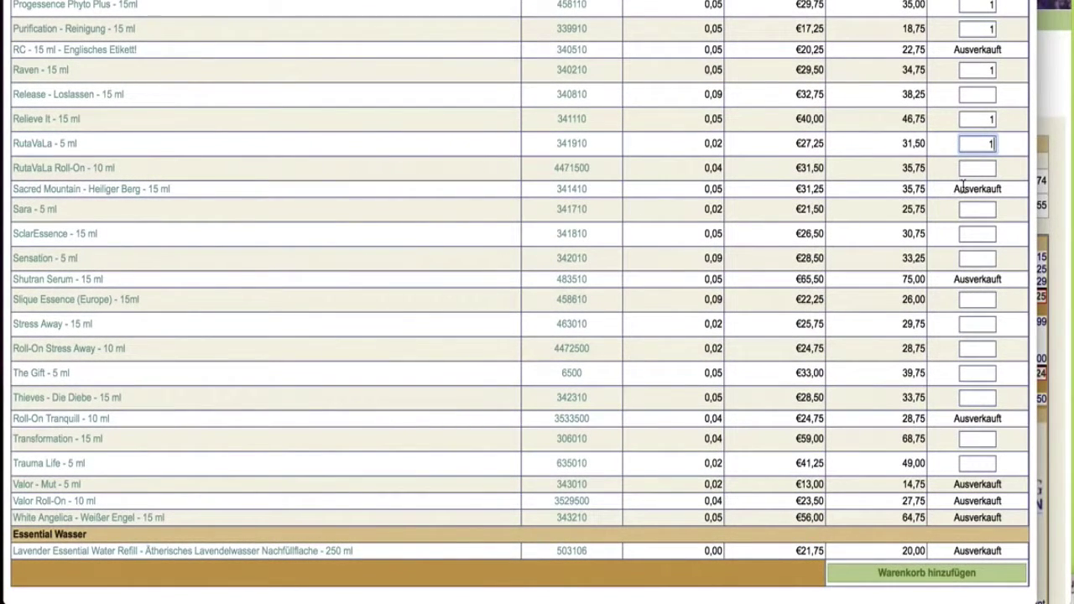
drag(186, 192, 14, 189)
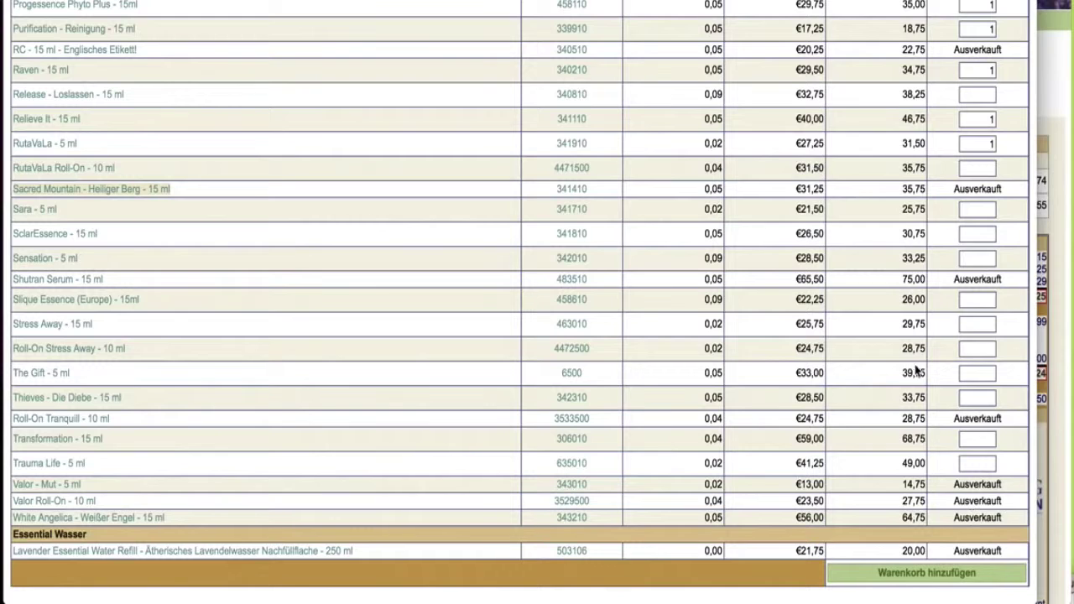
Step: Enter quantity 1 for Sara 5 ml, SclarEssence and Sensation 5 ml
click(982, 209)
text(1)
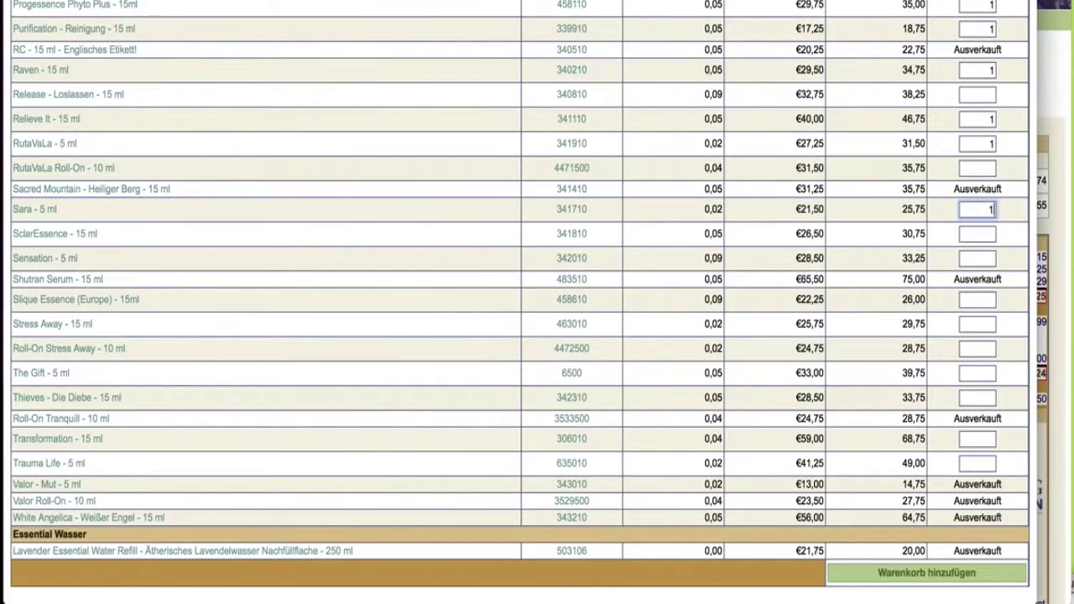
click(990, 235)
text(1)
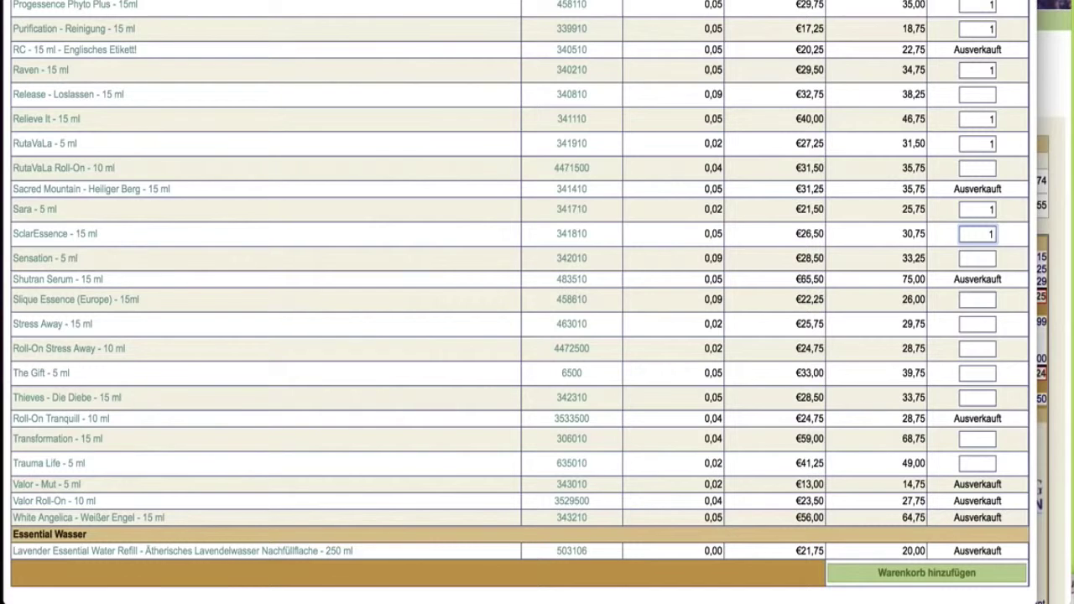
click(980, 259)
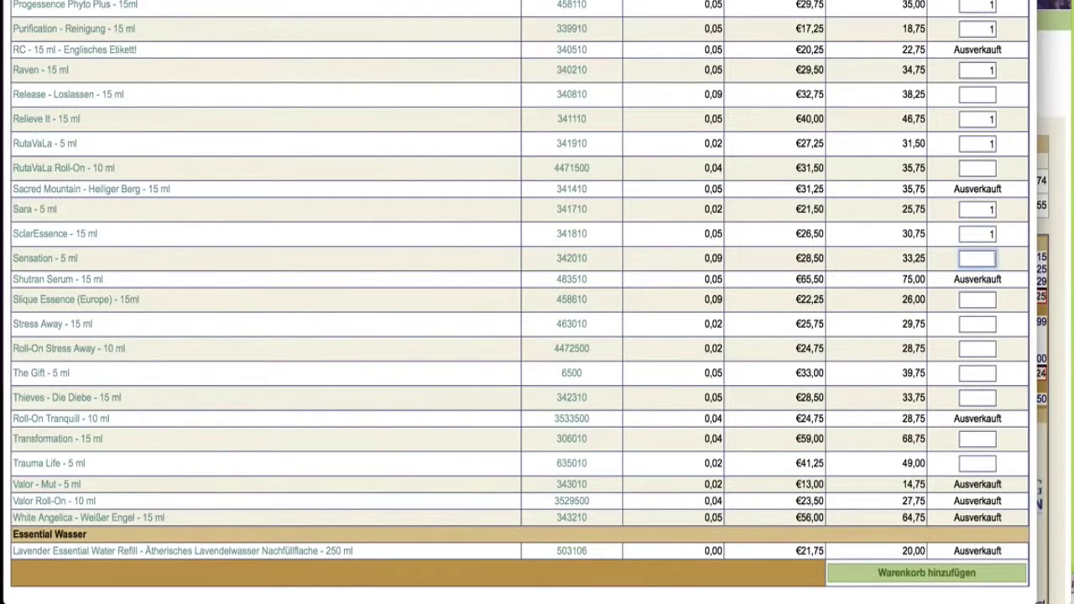
scroll(910, 283, down, 2)
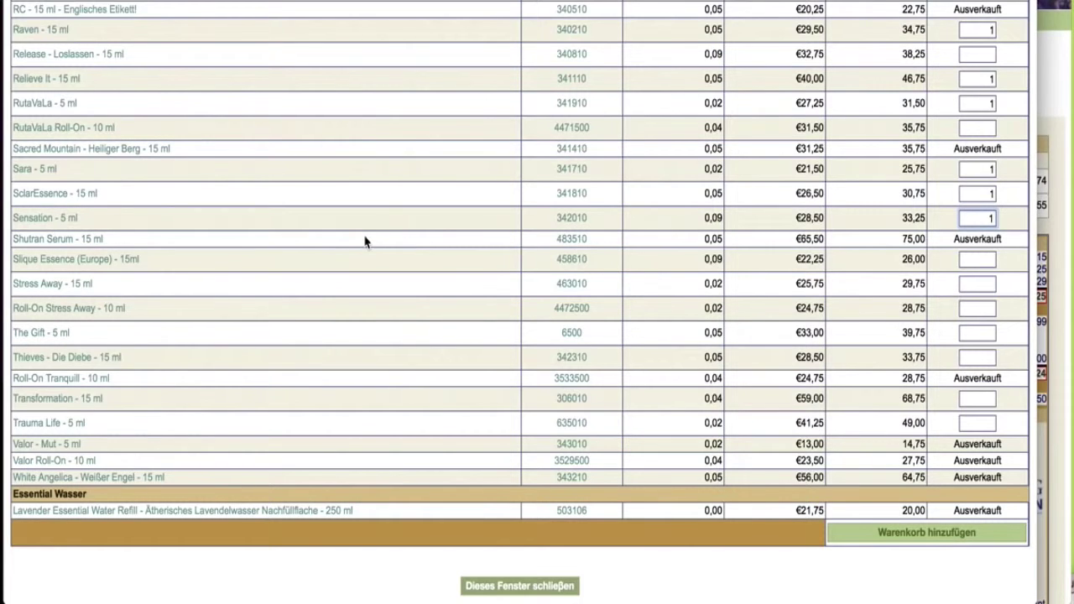
Step: Set quantity 1 for Stress Away and The Gift, then add the chosen oils to the autoship
click(981, 285)
text(1)
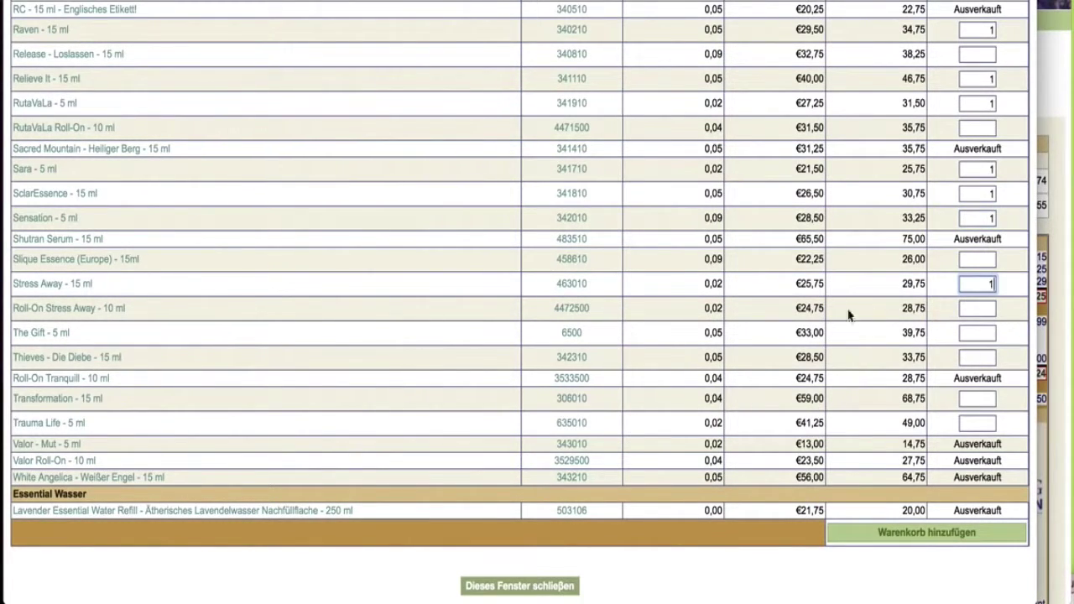
click(987, 334)
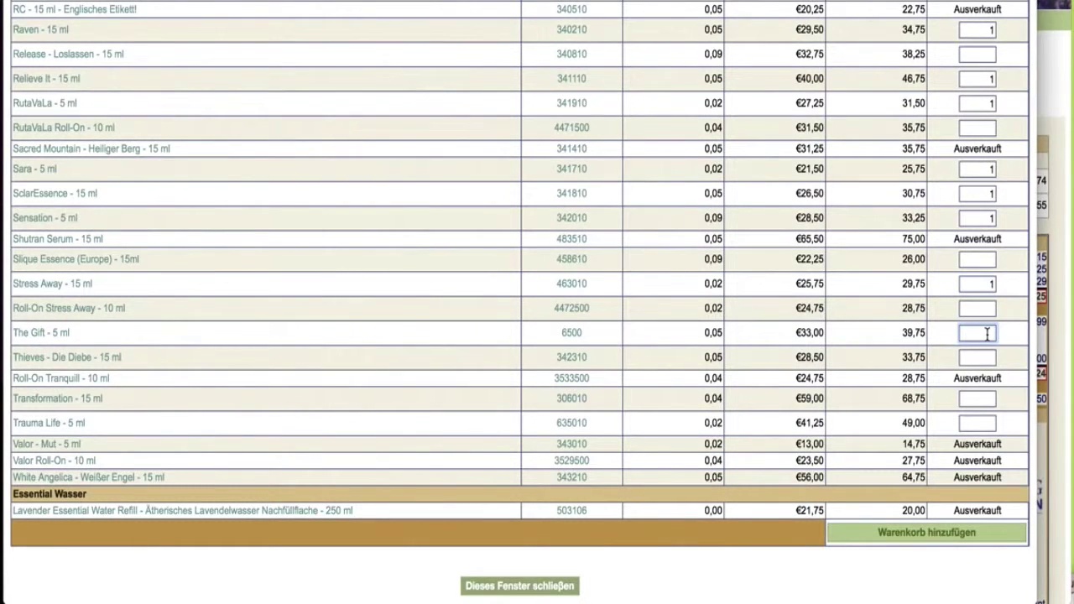
text(1)
drag(92, 335, 15, 336)
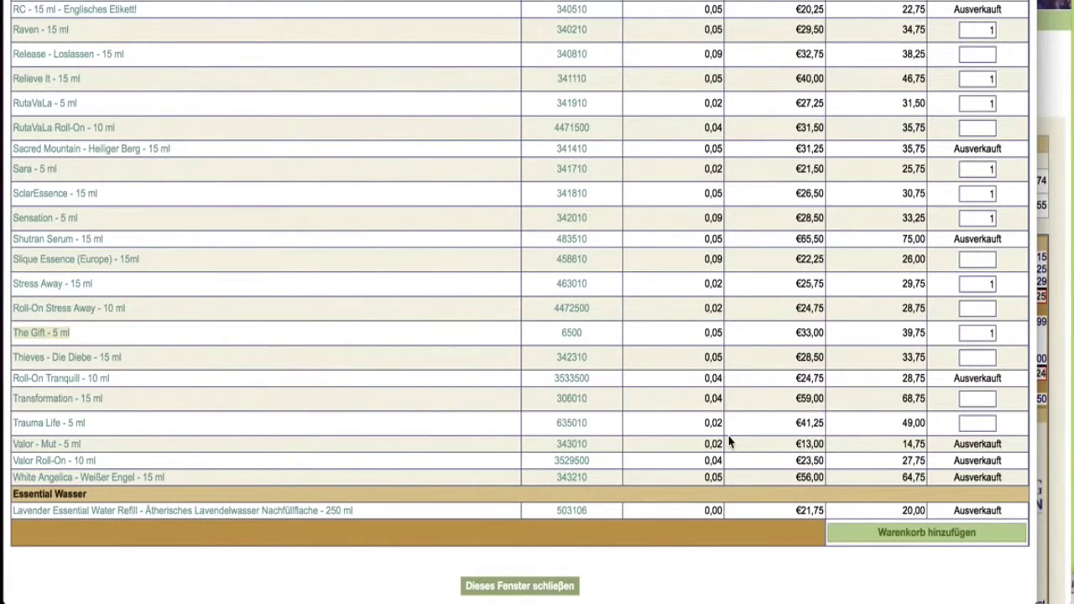
click(937, 537)
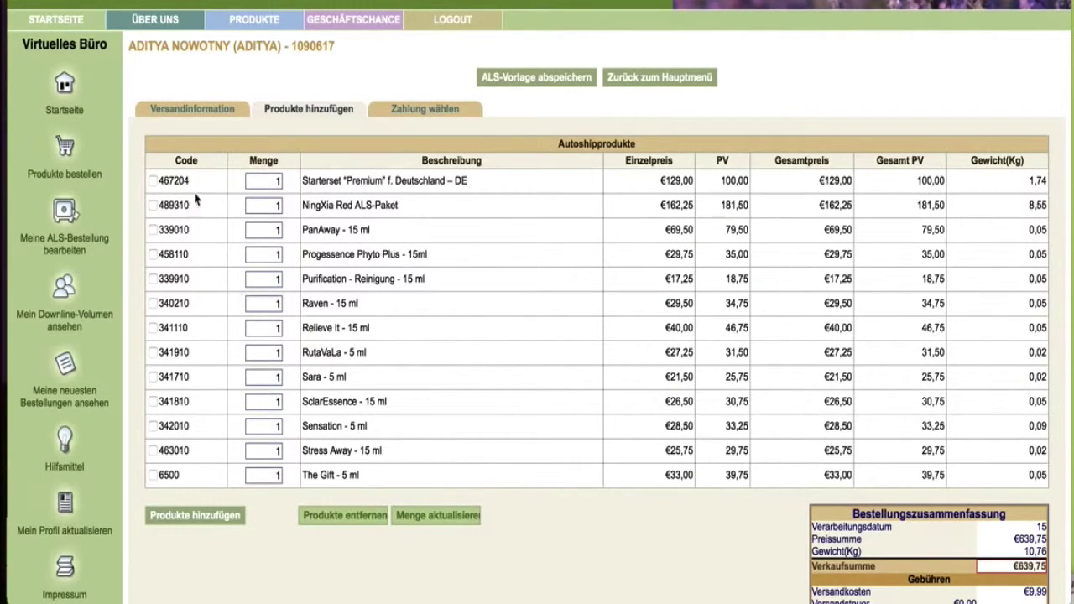
Step: Remove the Premium starter set from the autoship and review the updated order total
drag(479, 179, 300, 183)
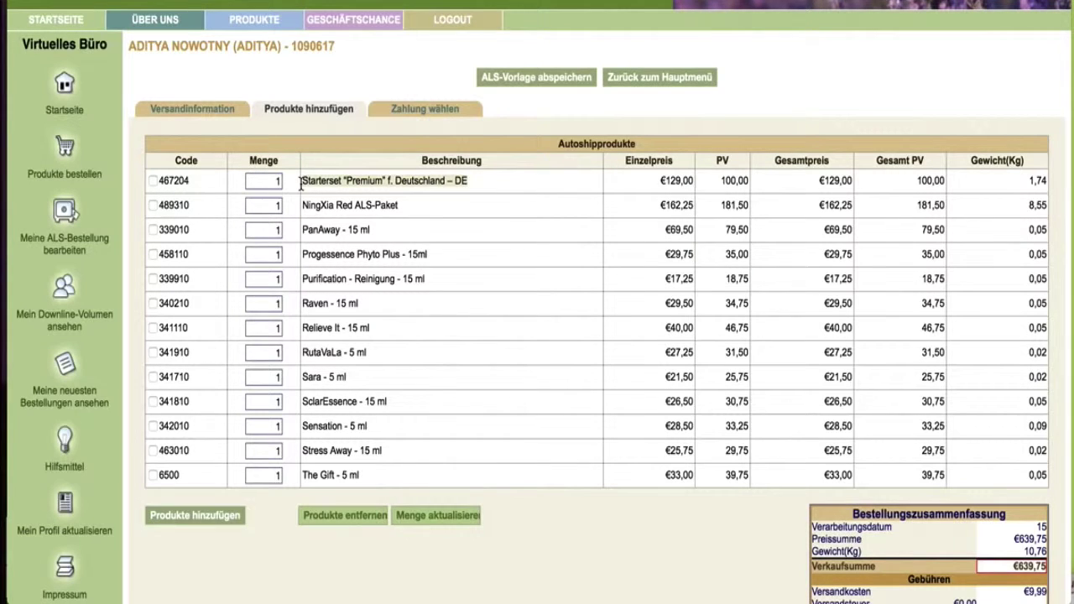
click(153, 182)
click(349, 517)
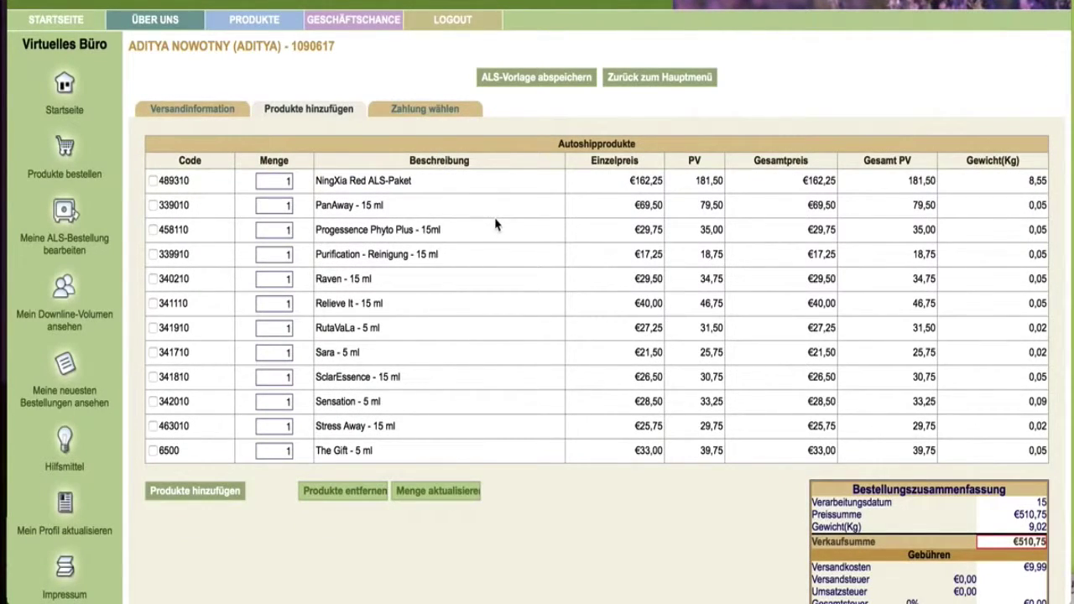
scroll(496, 223, down, 2)
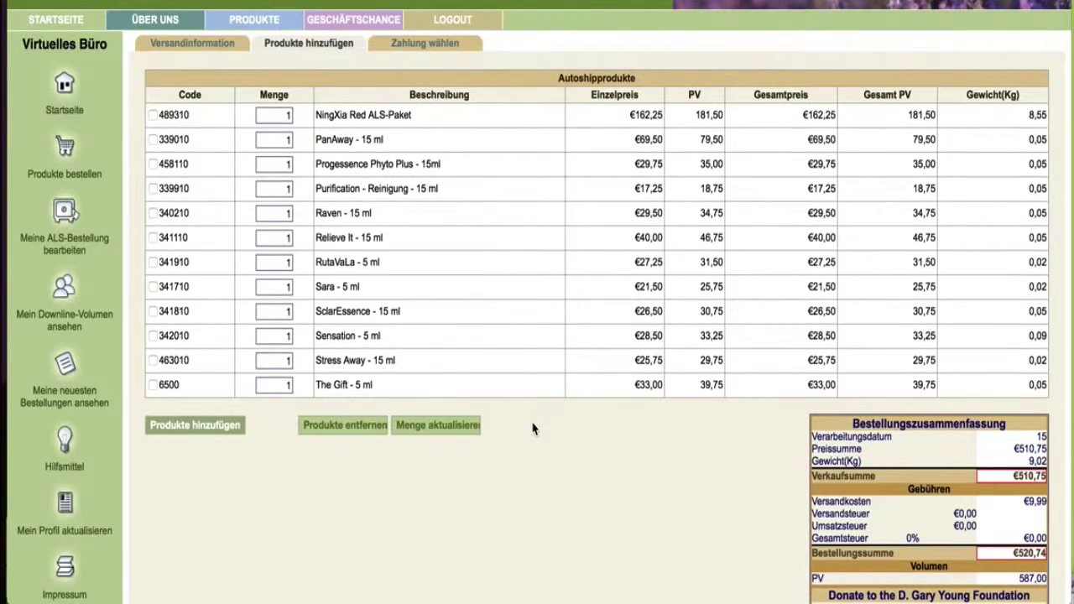
scroll(532, 429, down, 2)
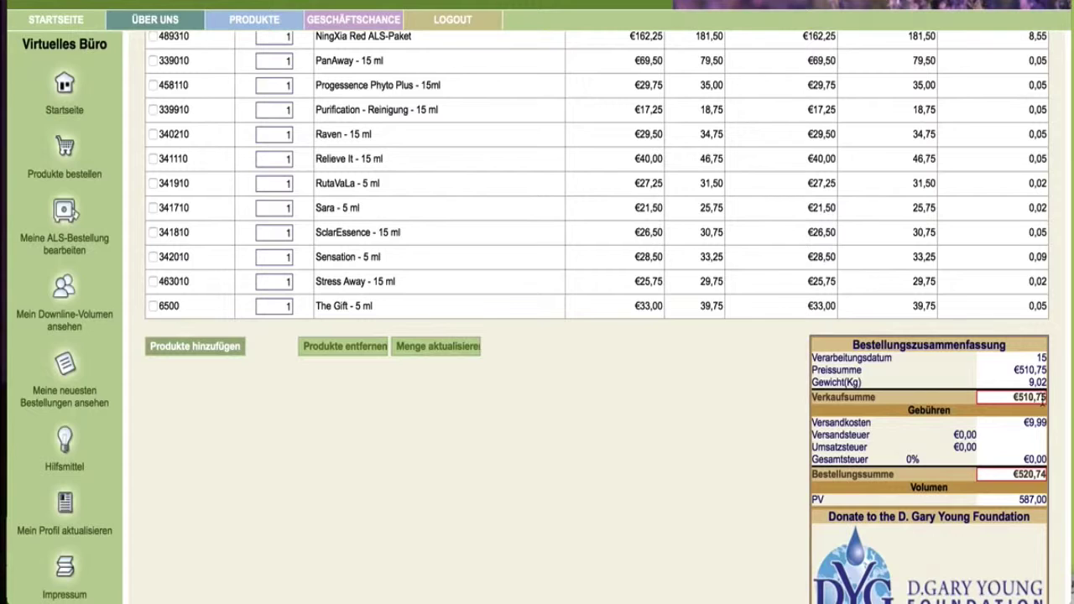
scroll(604, 412, up, 3)
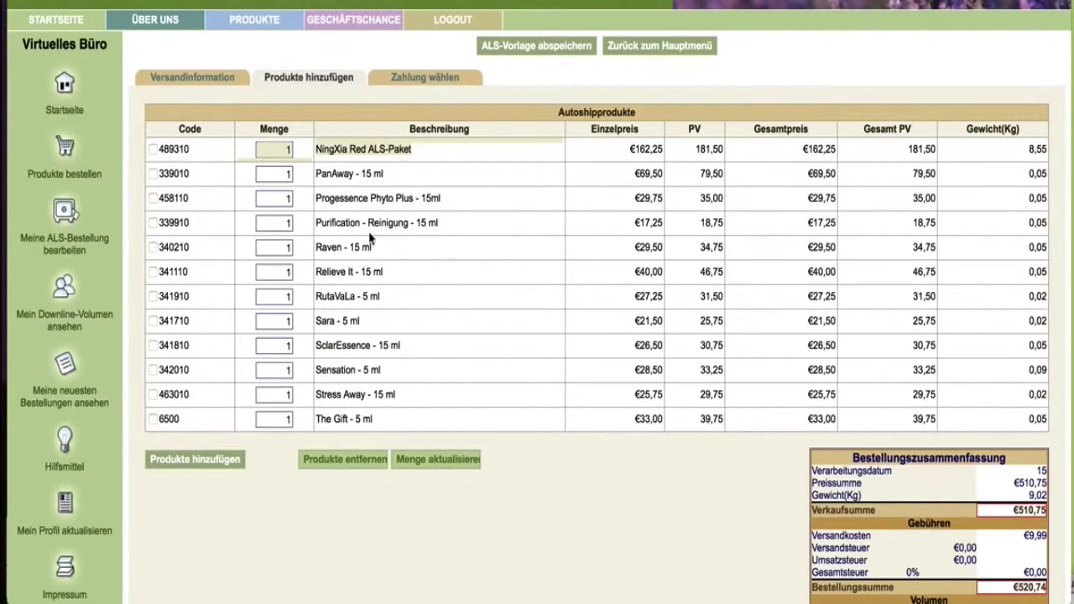
scroll(375, 412, down, 5)
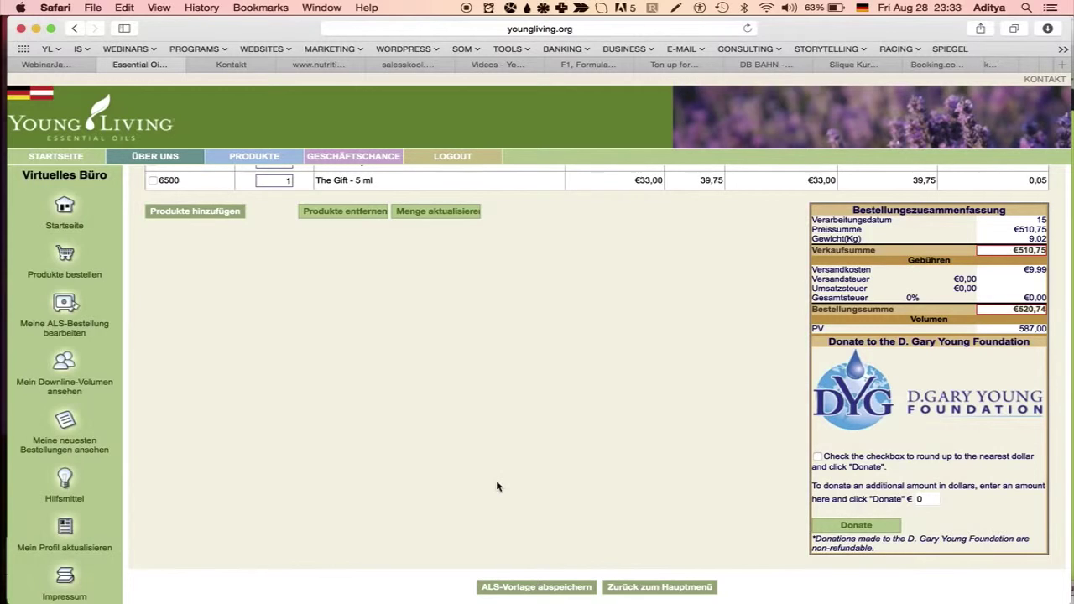
scroll(496, 487, up, 5)
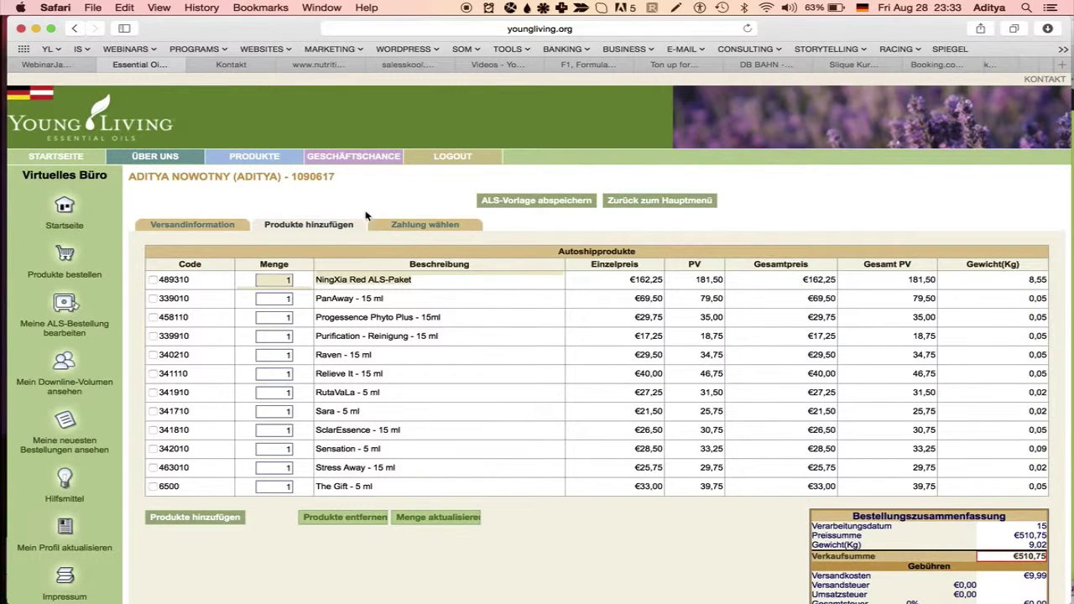
click(418, 228)
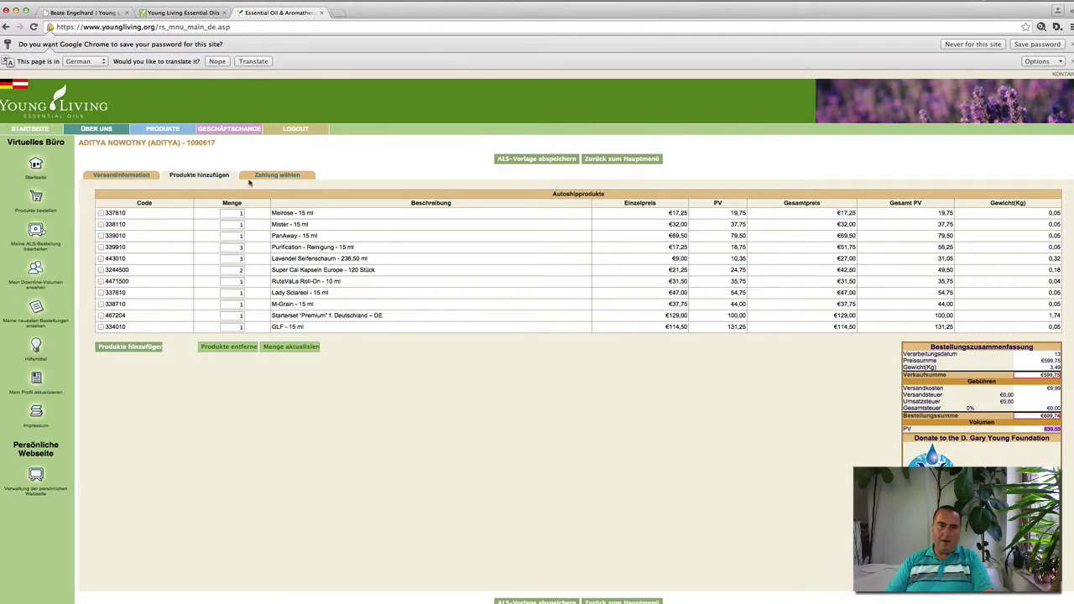
Step: Show the Zahlung wählen step listing stored cards, bank debit and prepayment
click(275, 175)
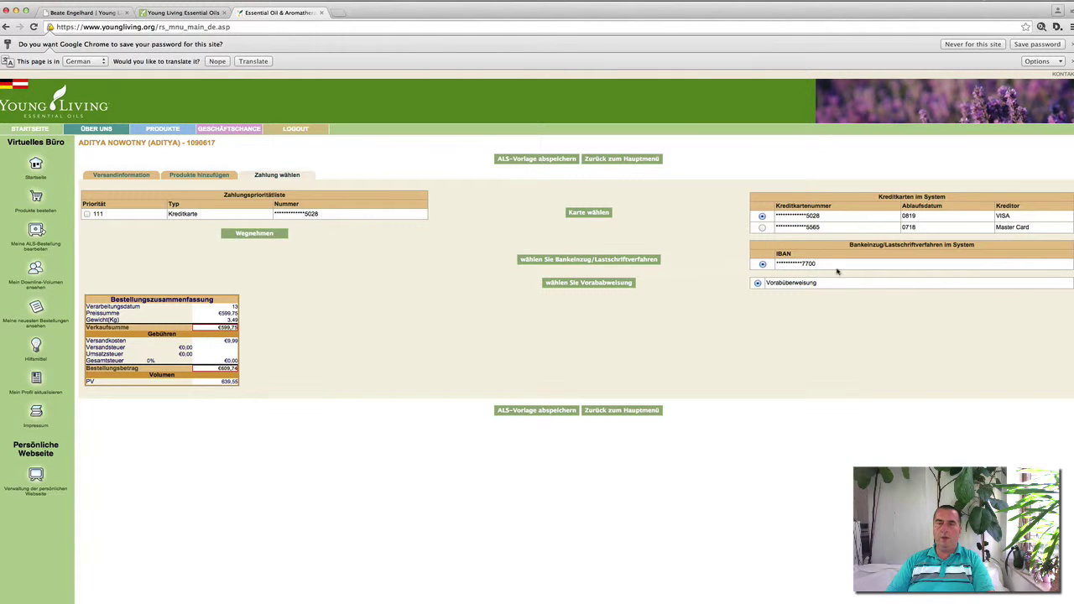
drag(861, 246, 958, 253)
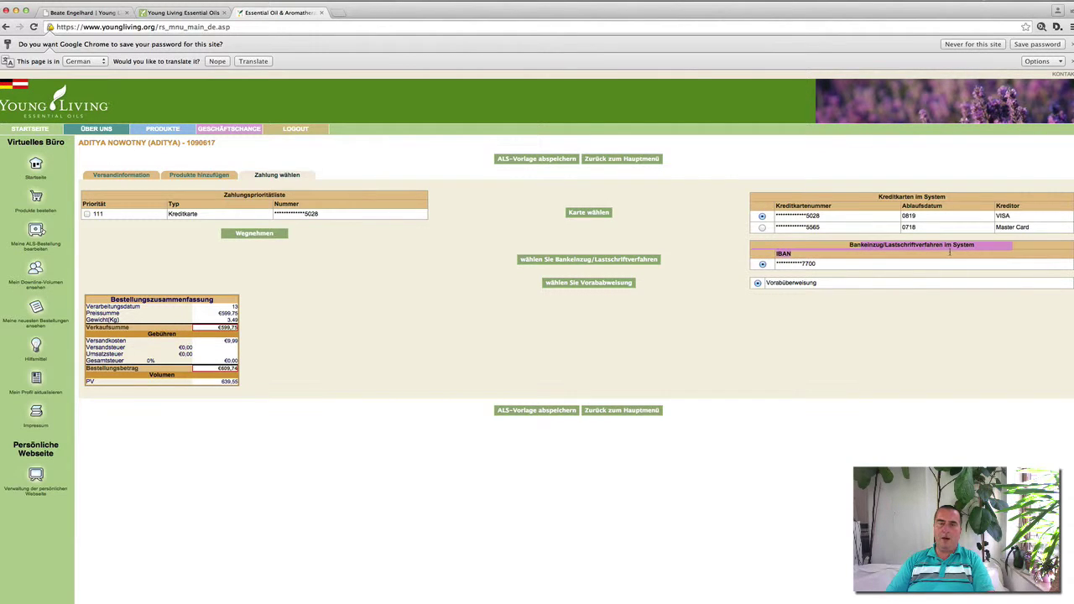
drag(827, 286, 741, 277)
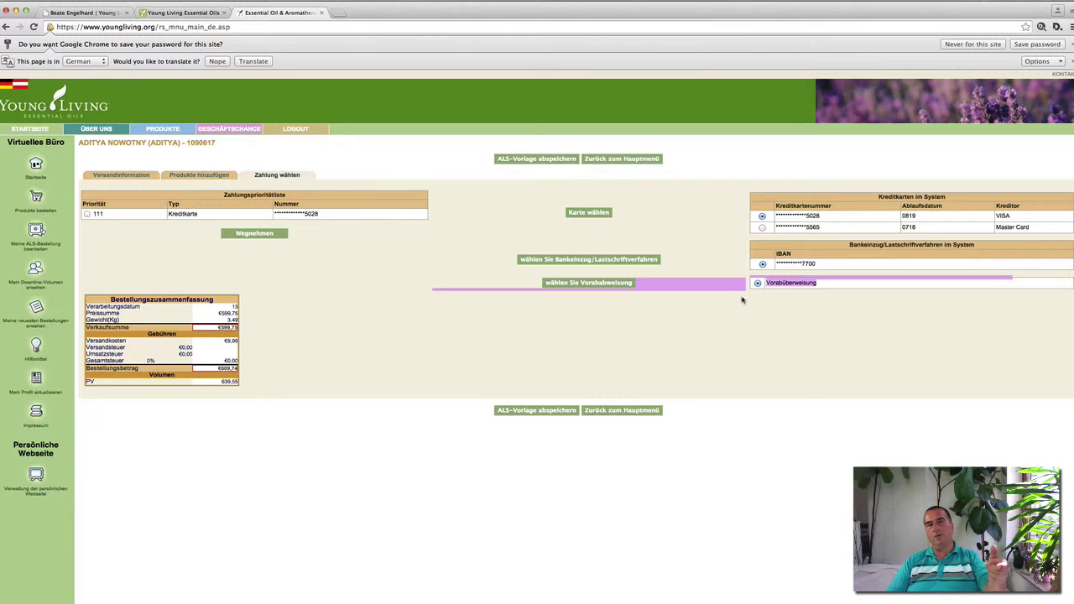
click(627, 321)
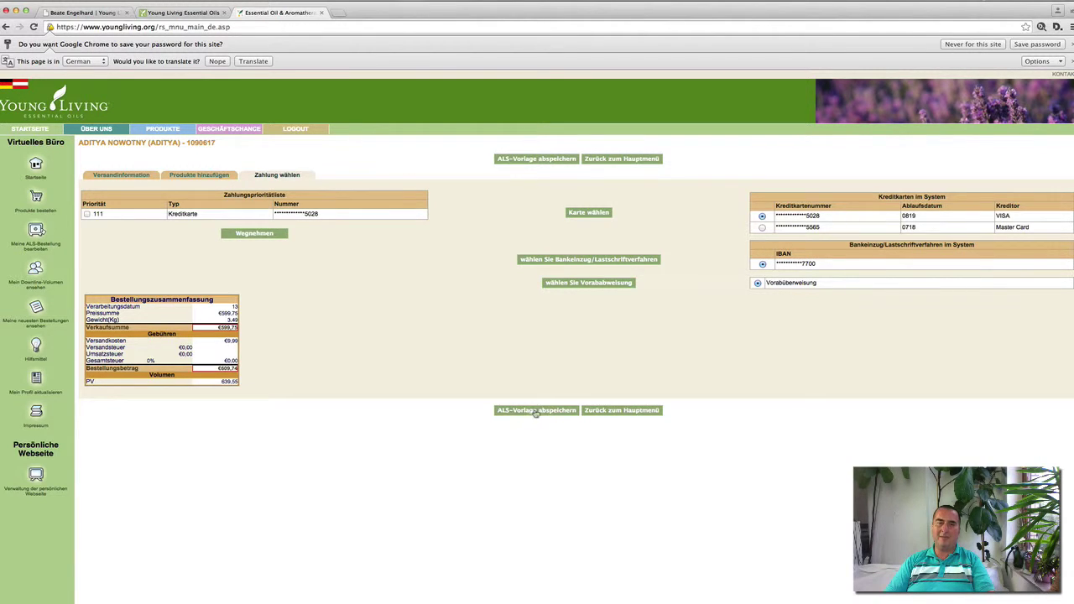
Step: Save the ALS template, then go to Hilfsmittel and open the UK warehouse out-of-stock report
click(546, 412)
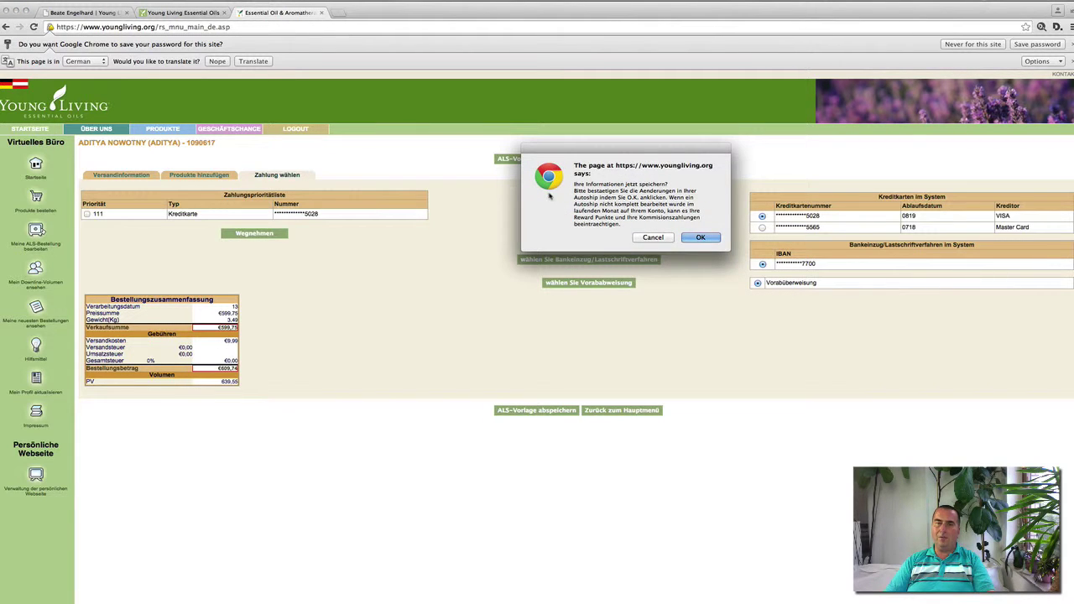
drag(672, 185, 574, 184)
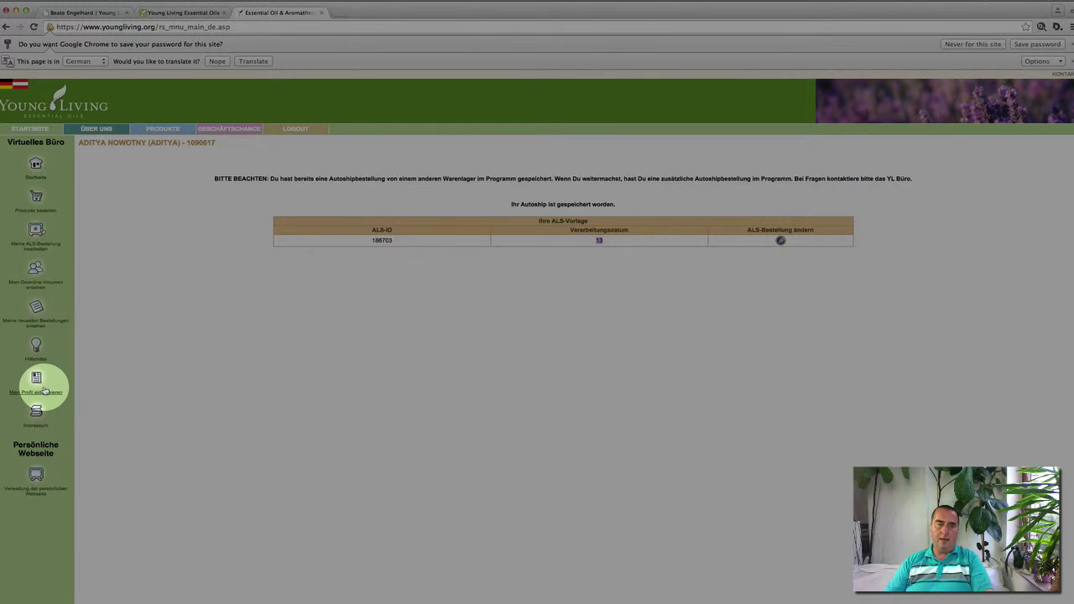
click(36, 347)
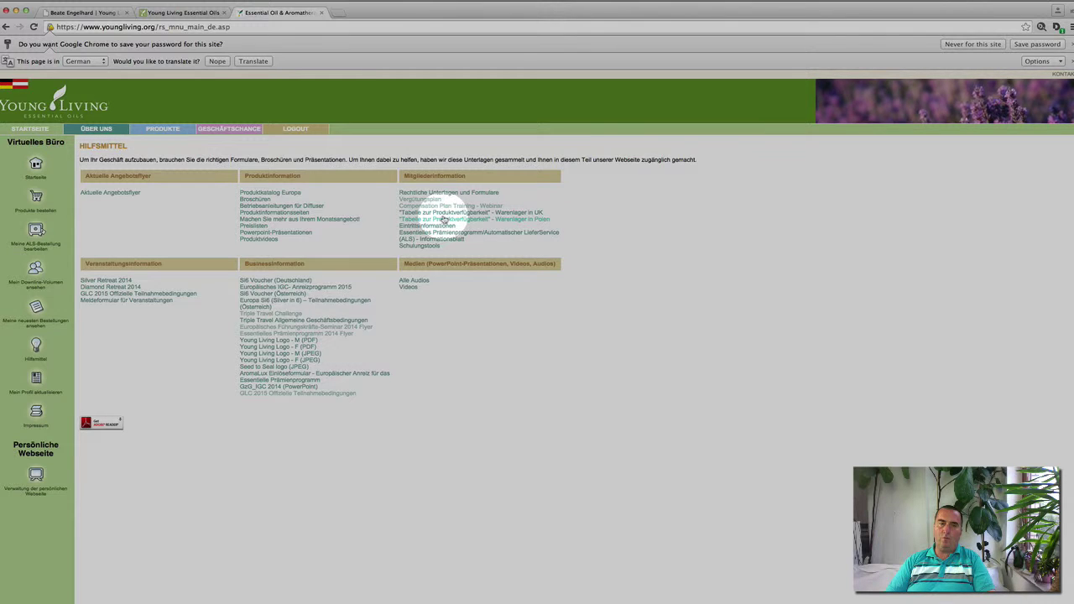
click(442, 213)
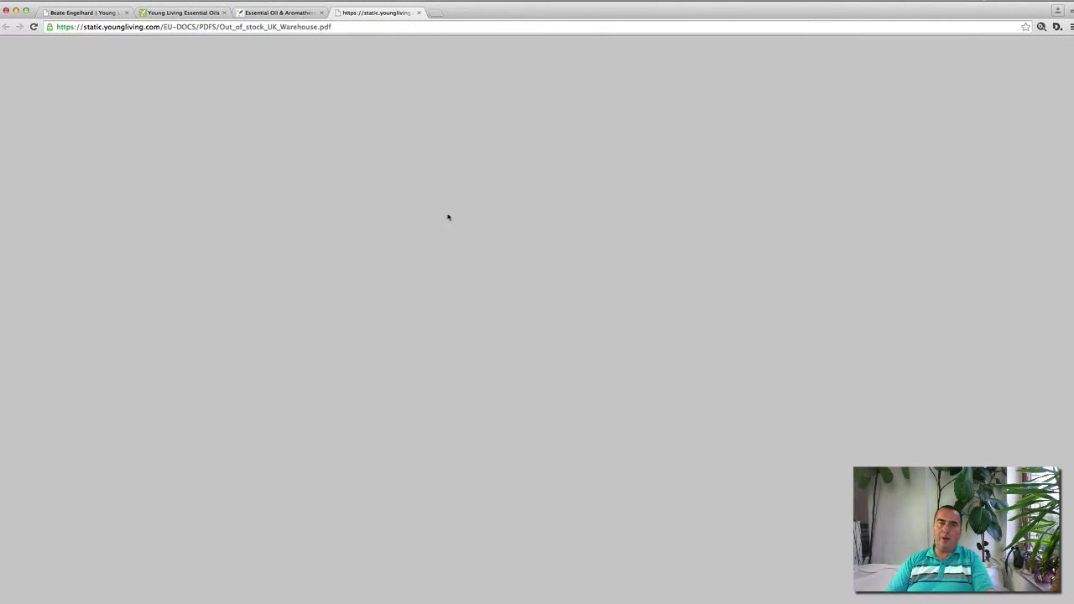
Step: Mark the Gentle Baby and The Gift availability dates (31/07/2015) in the UK stock report
scroll(619, 303, down, 5)
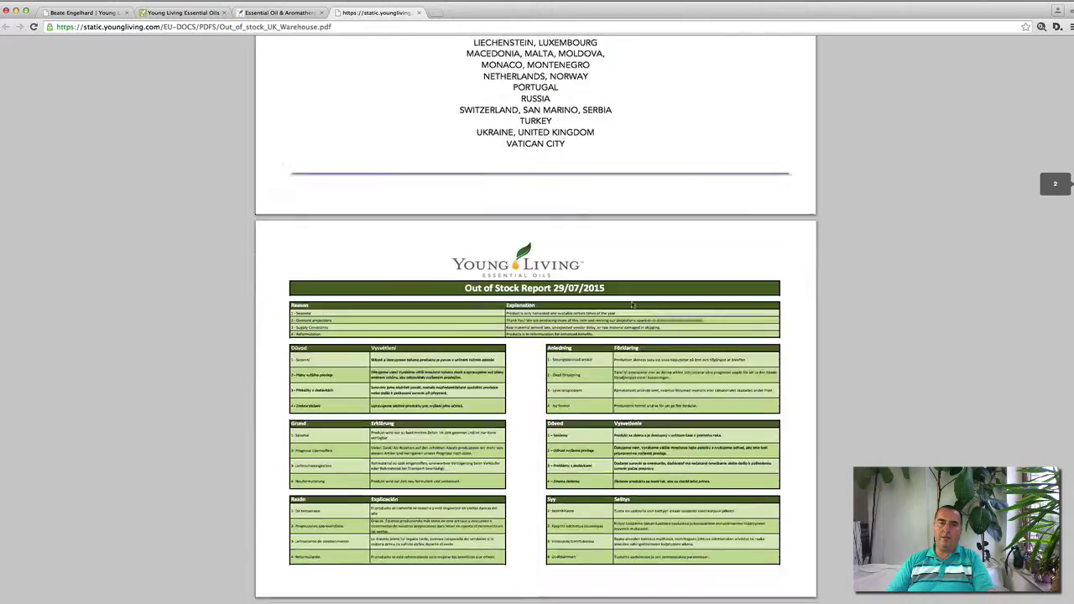
scroll(677, 354, down, 4)
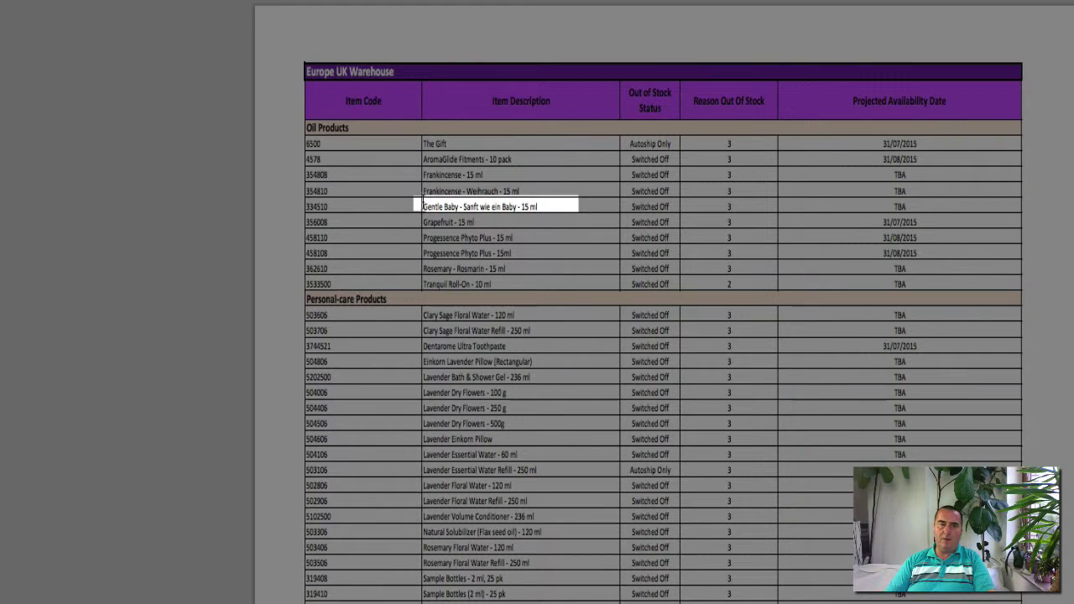
drag(423, 207, 577, 218)
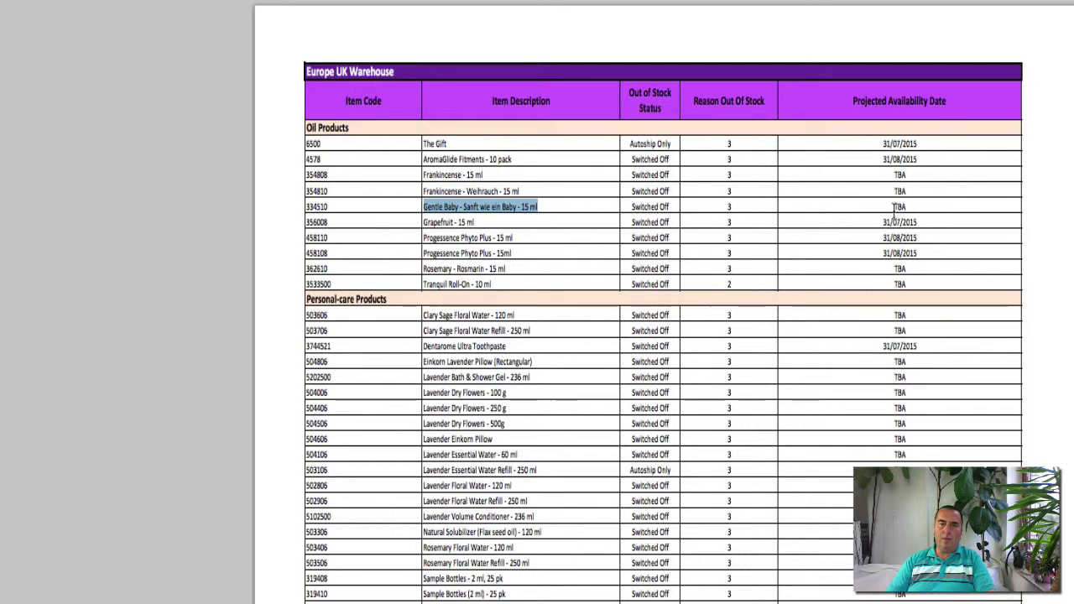
click(887, 206)
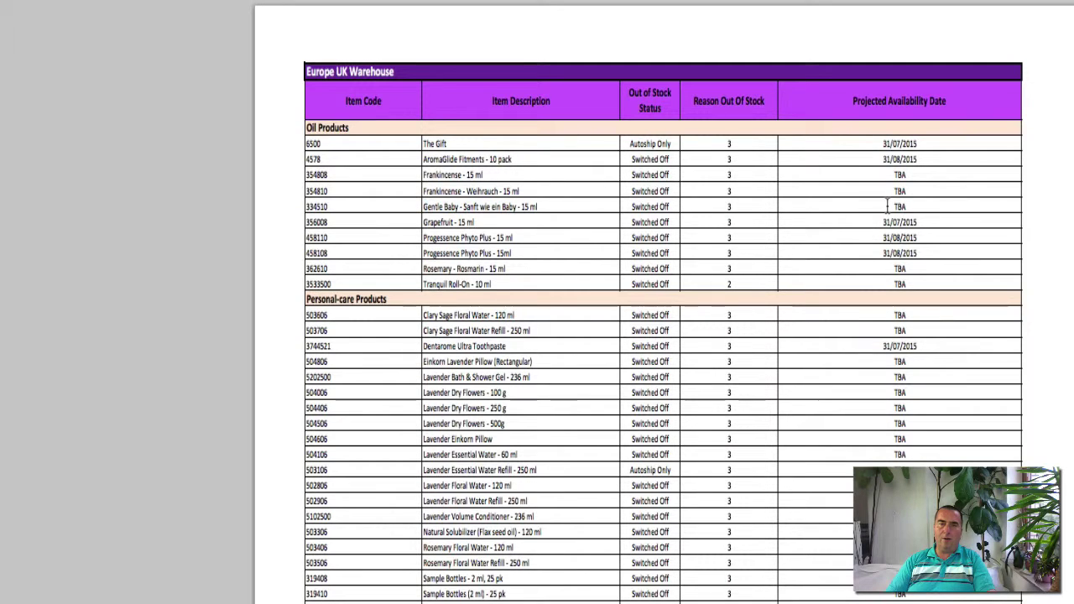
mouse_move(887, 205)
mouse_down()
mouse_move(900, 209)
mouse_move(880, 206)
mouse_move(890, 202)
mouse_up()
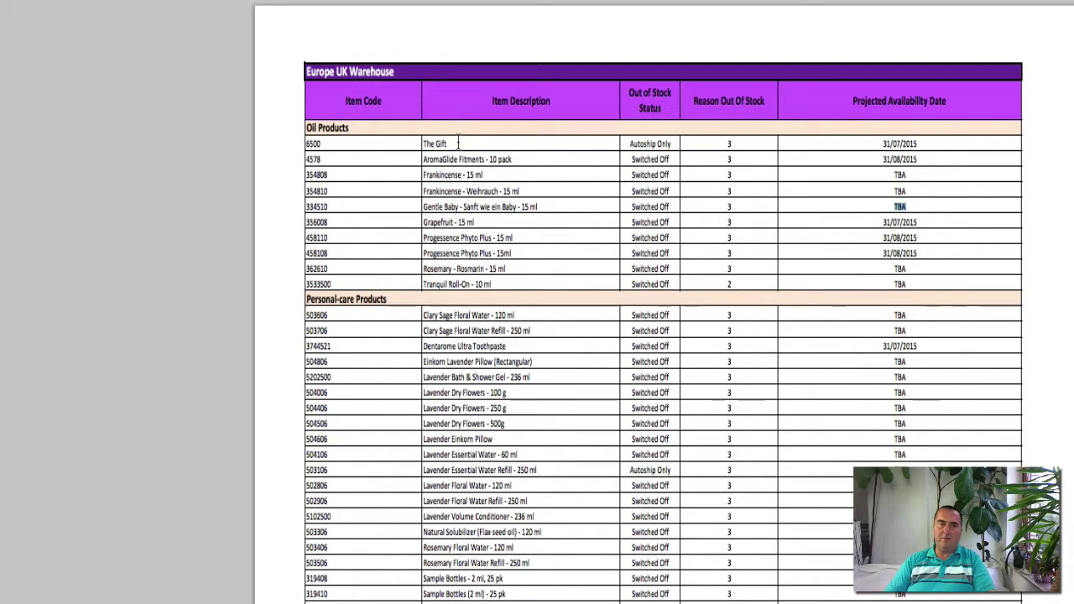
drag(458, 144, 398, 151)
click(902, 150)
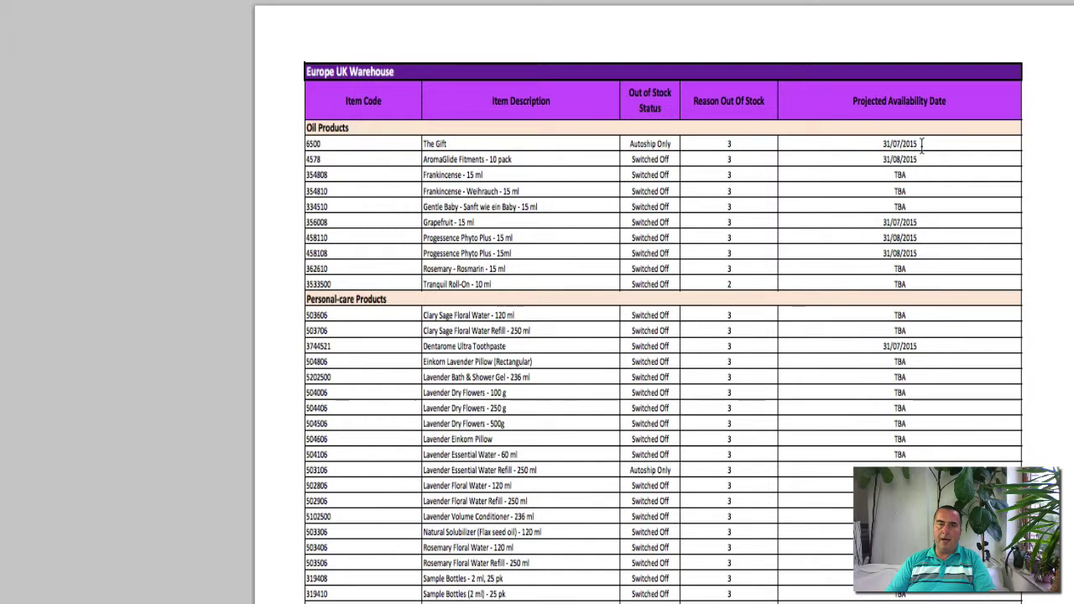
drag(922, 145, 883, 144)
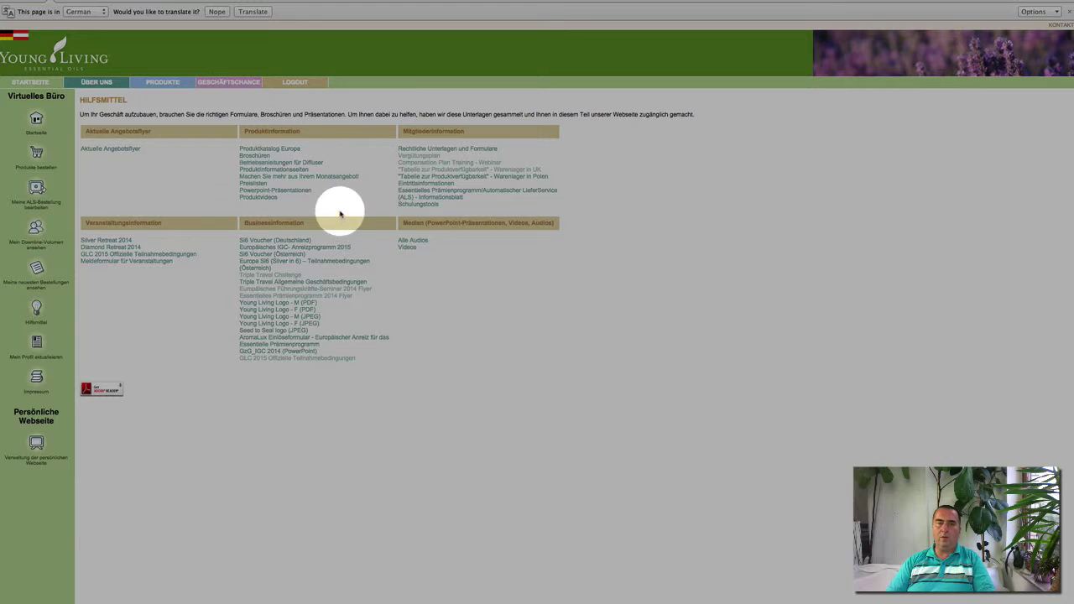
Step: Browse the Alle Audios list of audio recordings
click(423, 242)
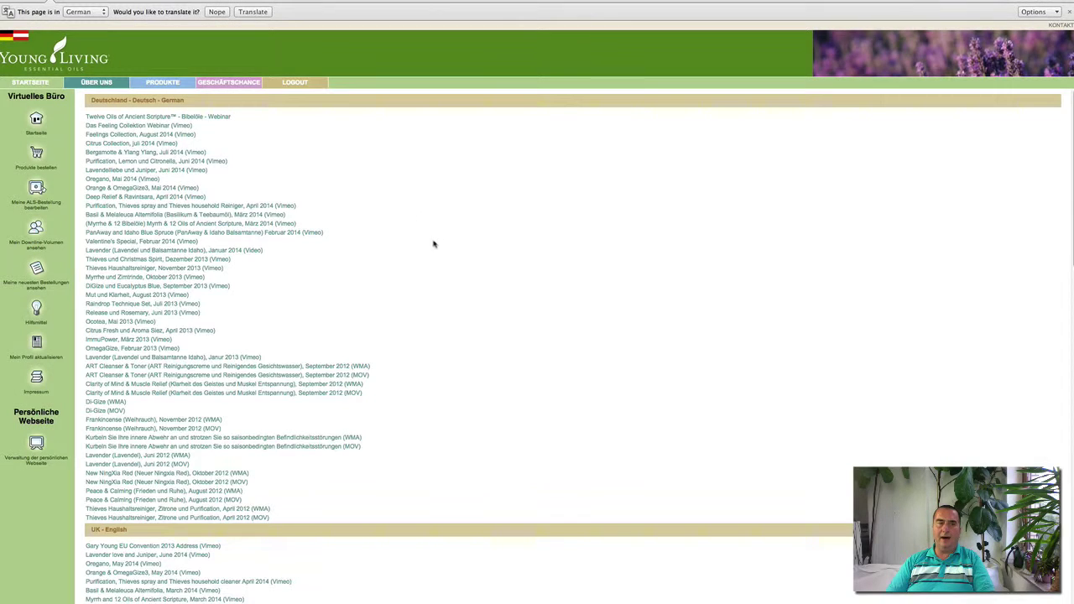
scroll(298, 472, down, 15)
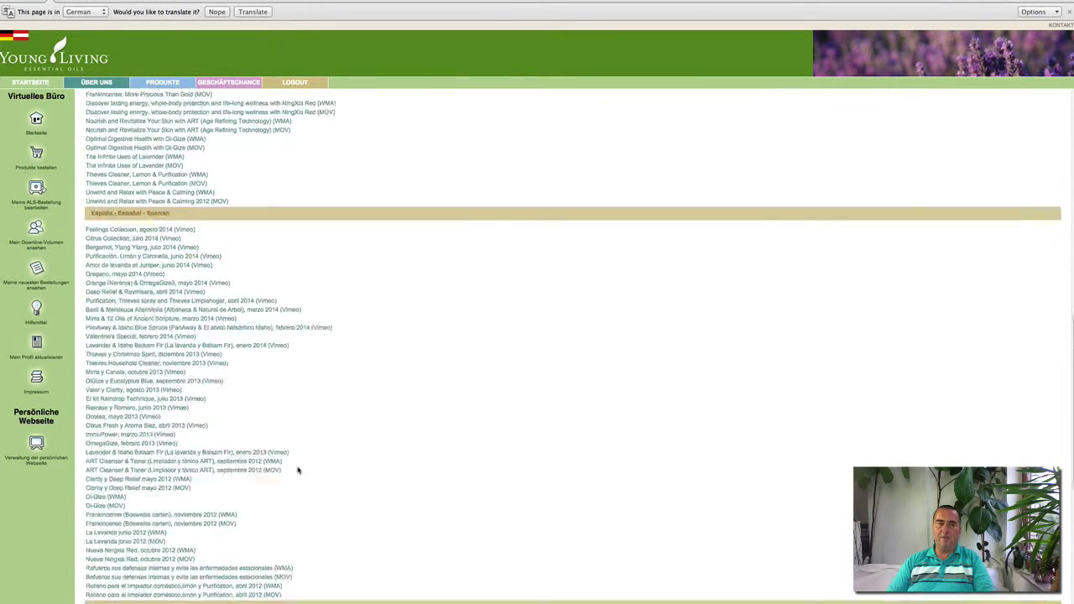
scroll(297, 472, down, 5)
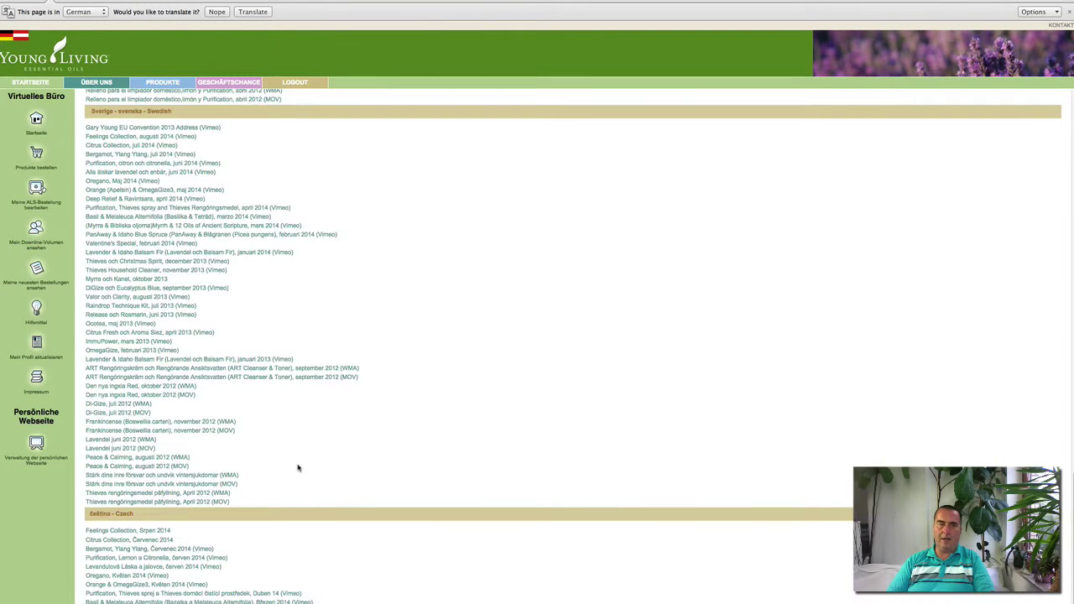
scroll(298, 469, up, 20)
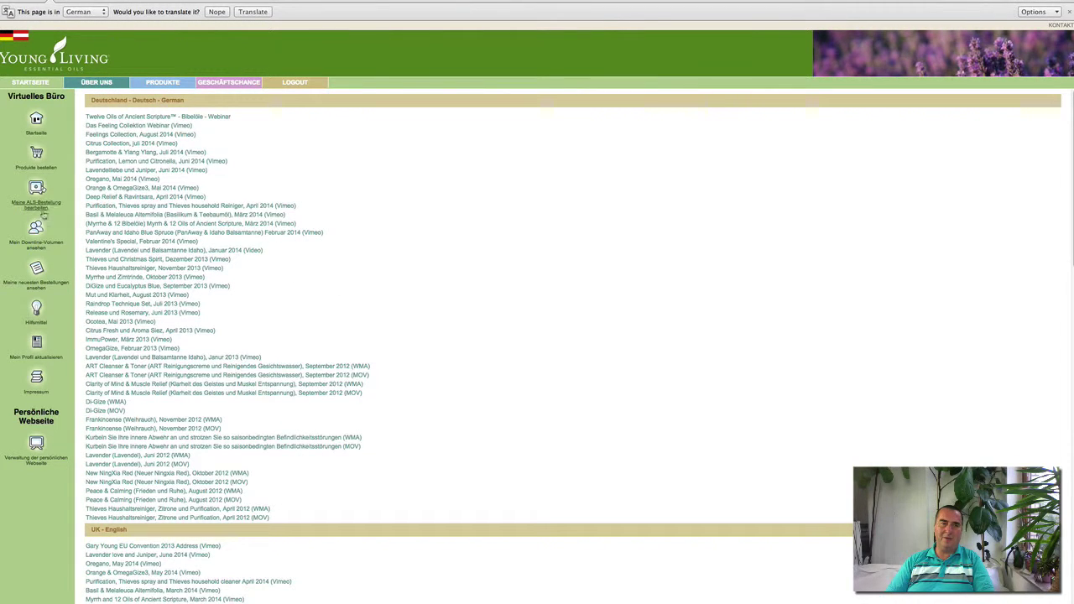
Step: Browse the Videos list, then open the Mein Profil aktualisieren form
click(36, 317)
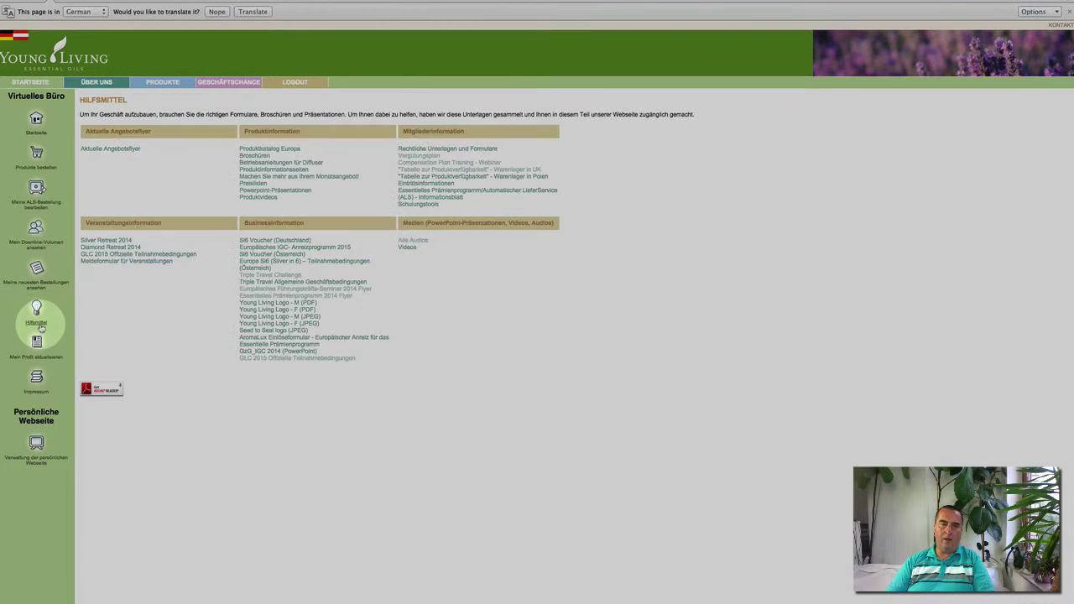
click(408, 247)
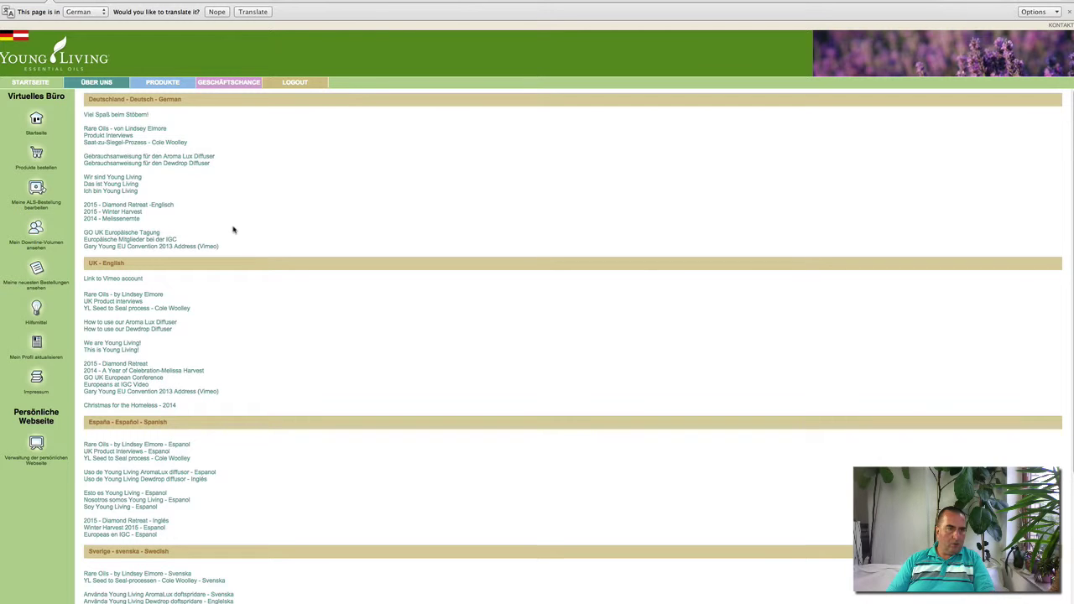
scroll(234, 229, down, 1)
scroll(231, 228, up, 1)
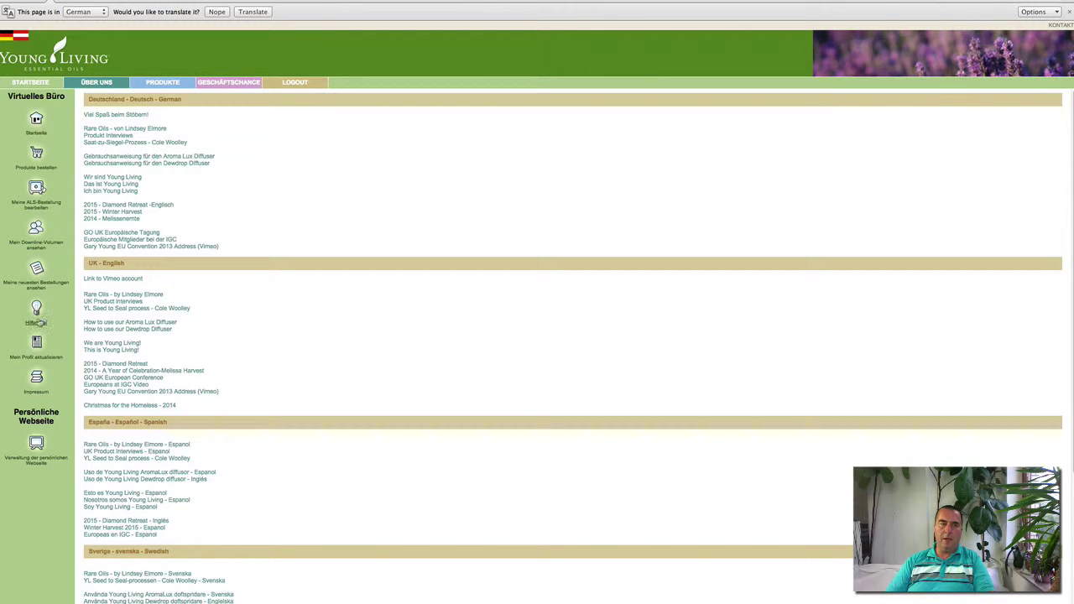
click(36, 155)
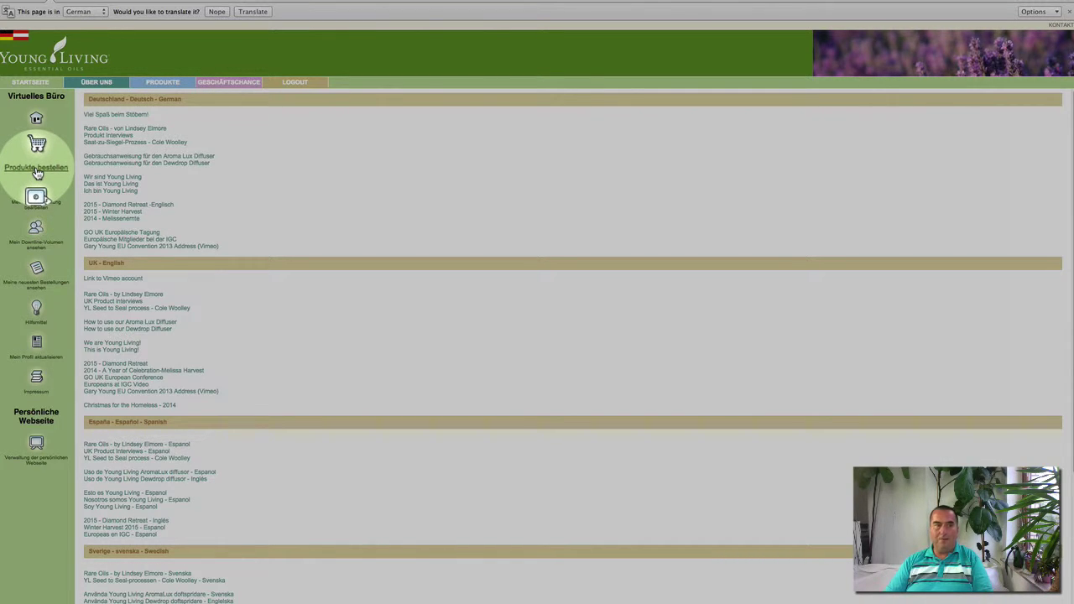
click(46, 316)
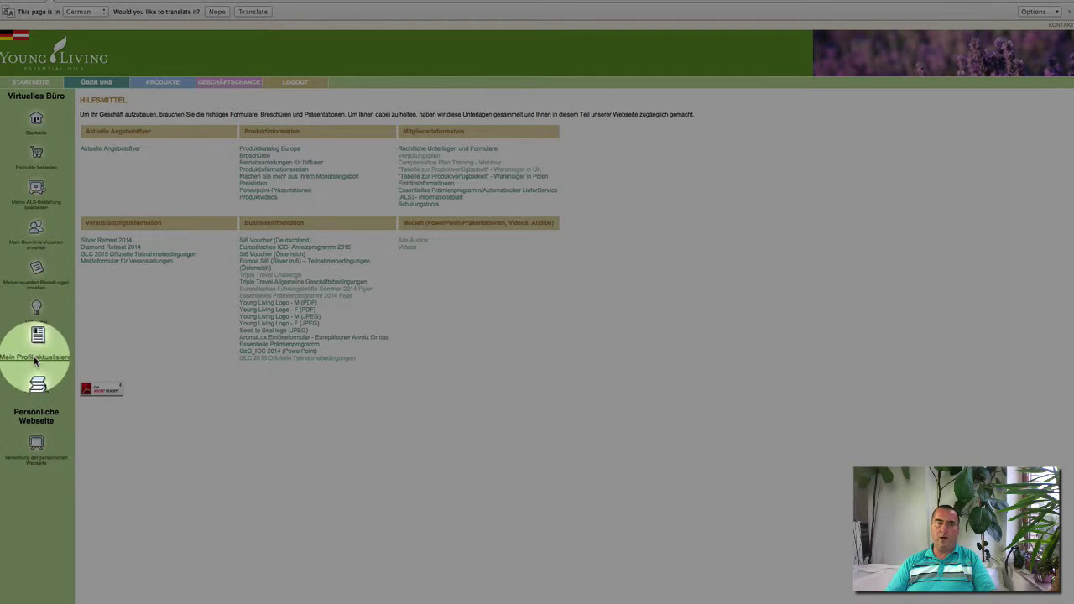
click(33, 356)
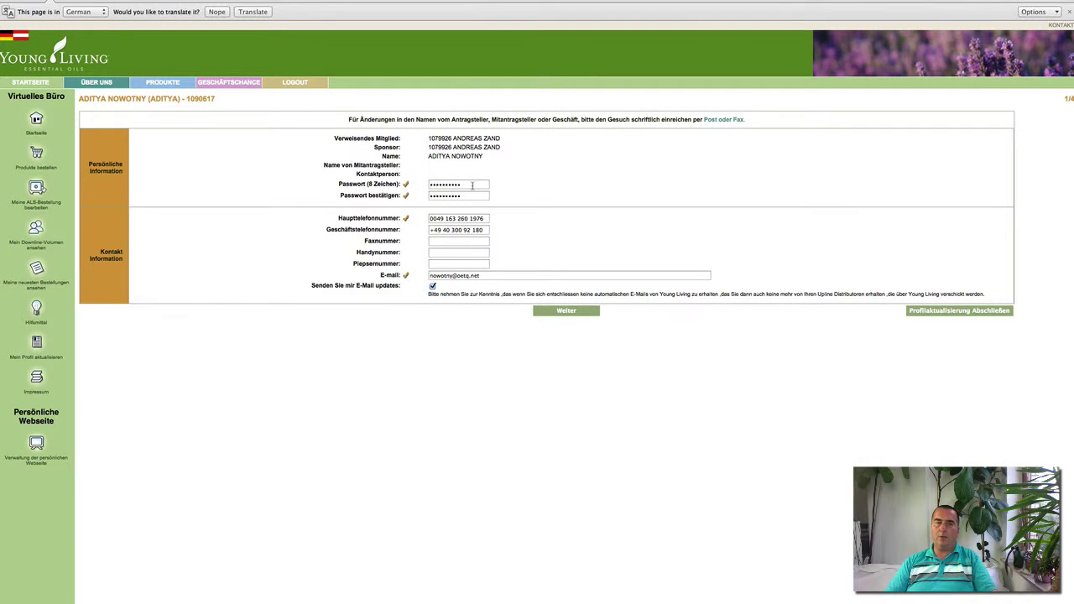